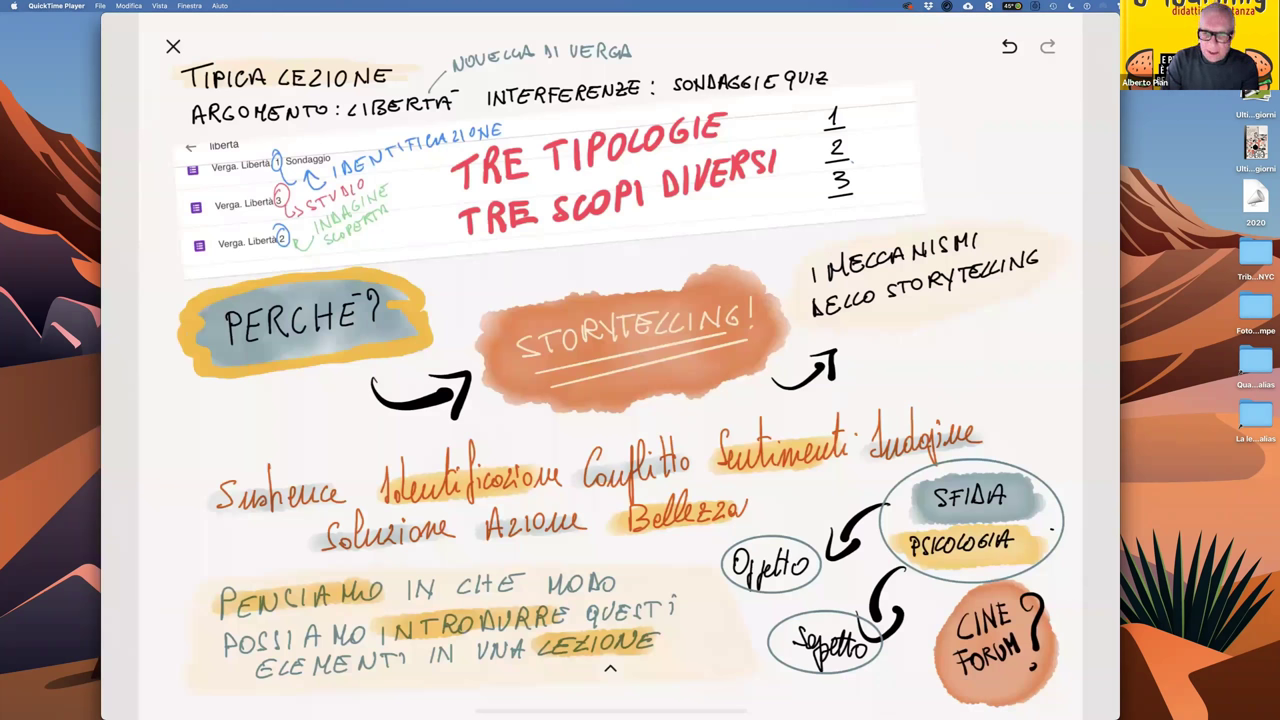
mouse_move(937, 352)
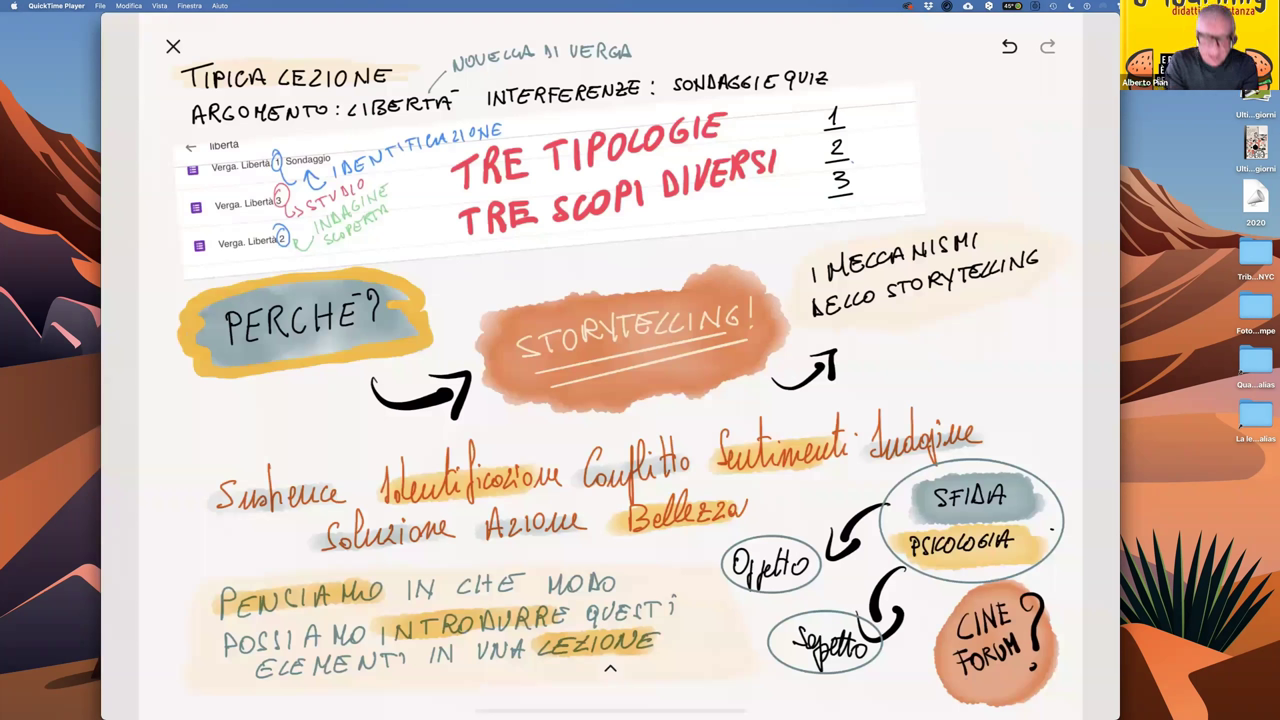
mouse_move(953, 370)
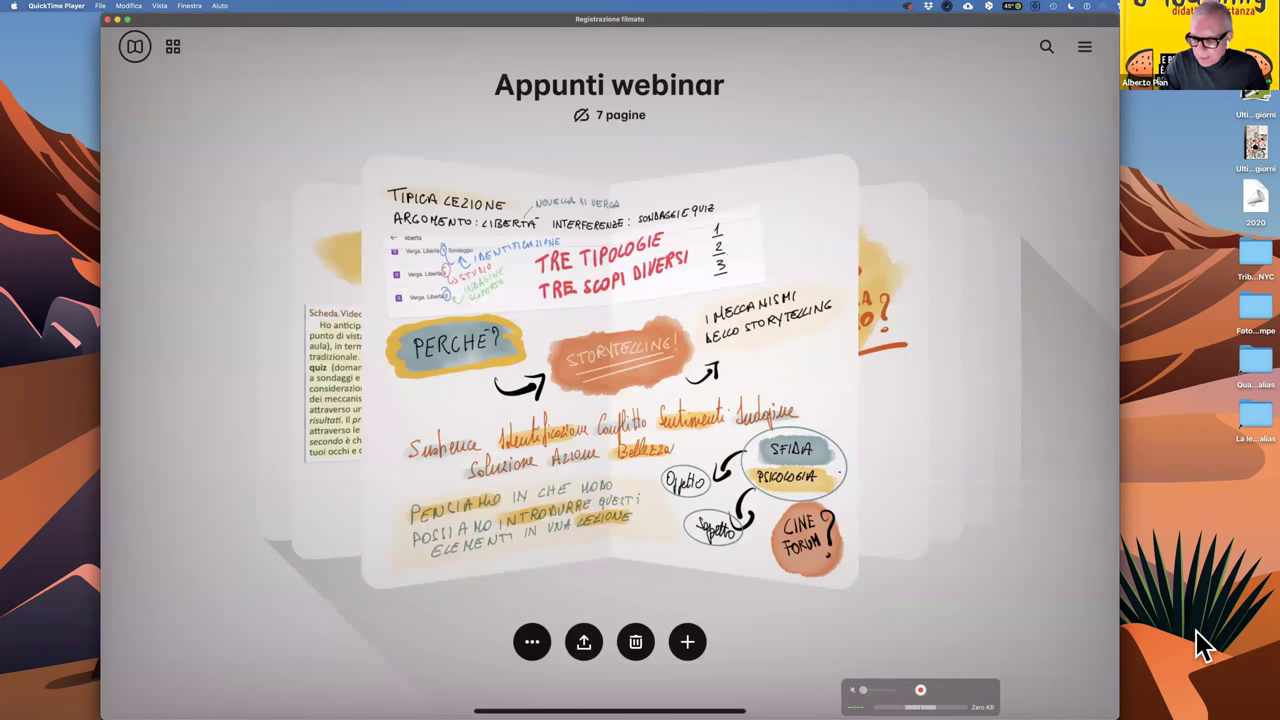
mouse_move(1103, 668)
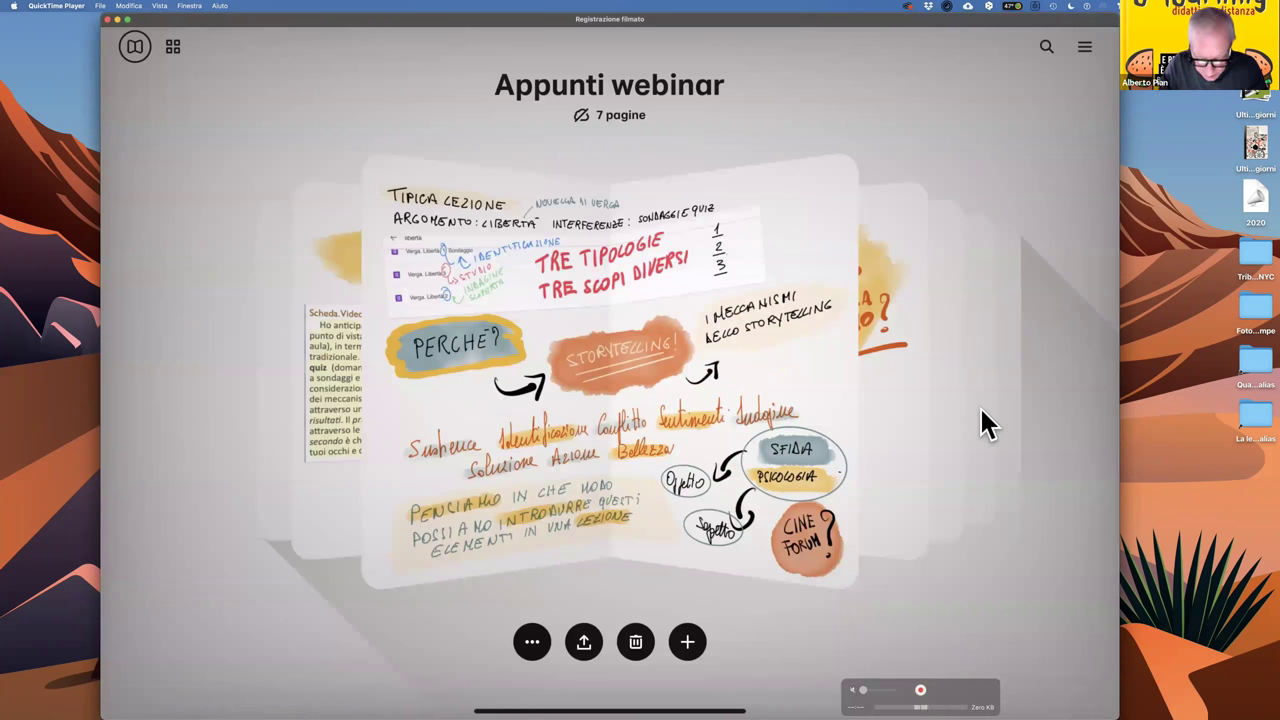
Switch to Safari and bring up the untitled Google form "Modulo senza titolo" among the open pages.
key(super+h)
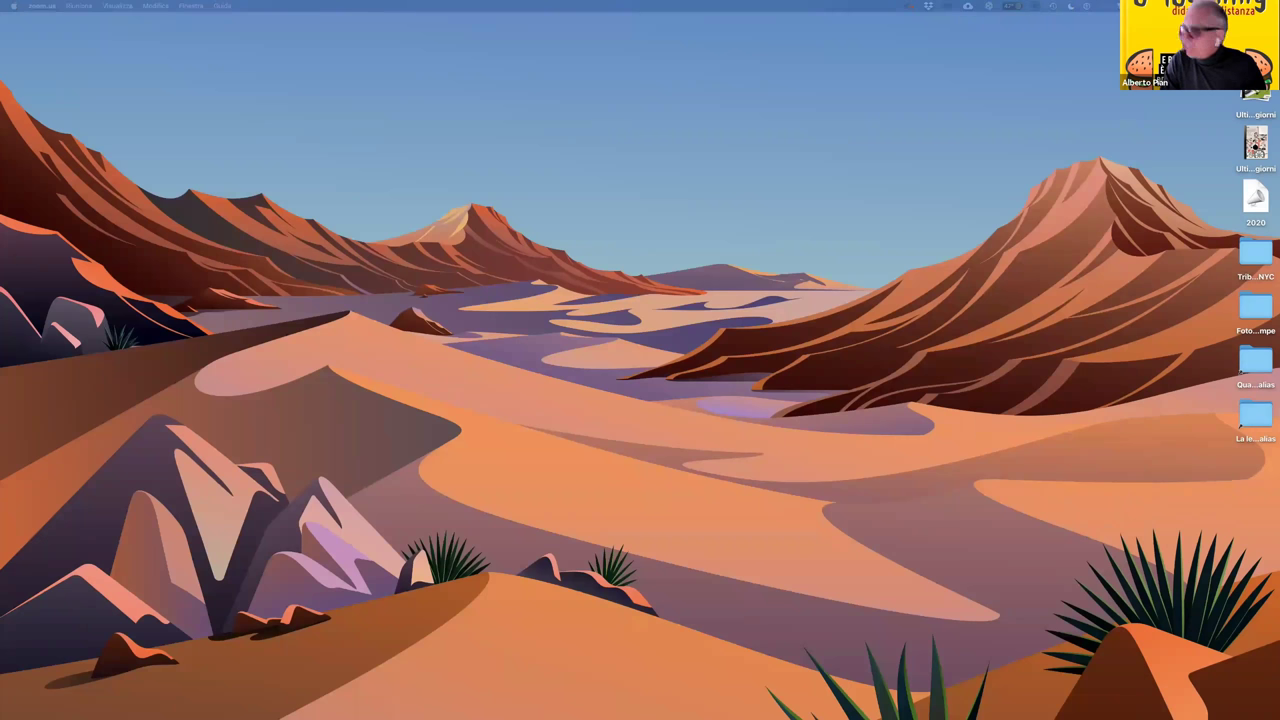
key(super+Tab)
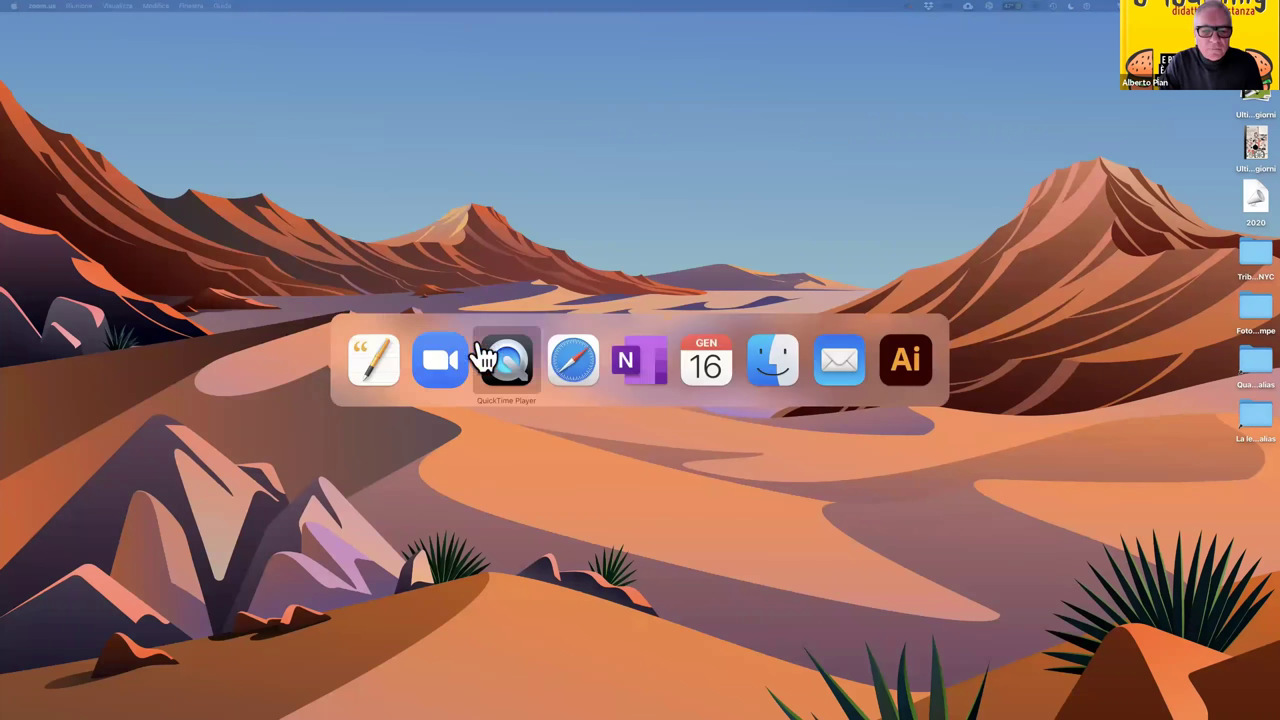
click(560, 362)
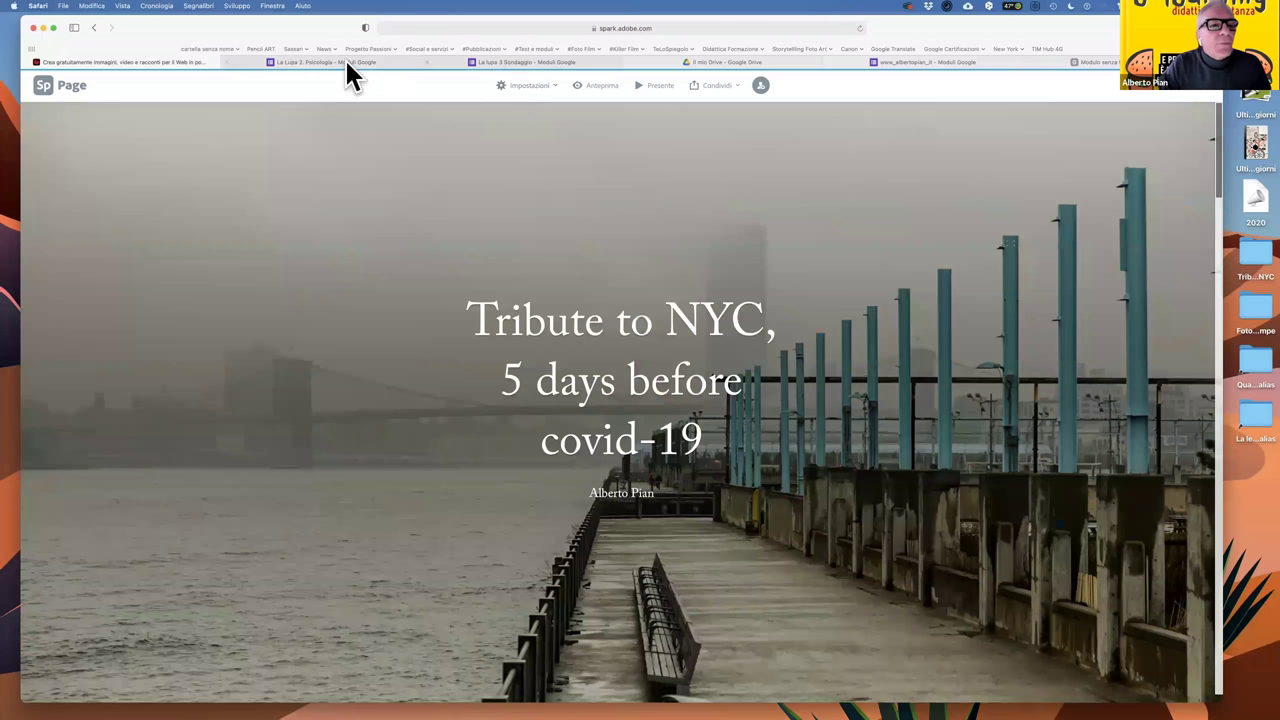
click(914, 62)
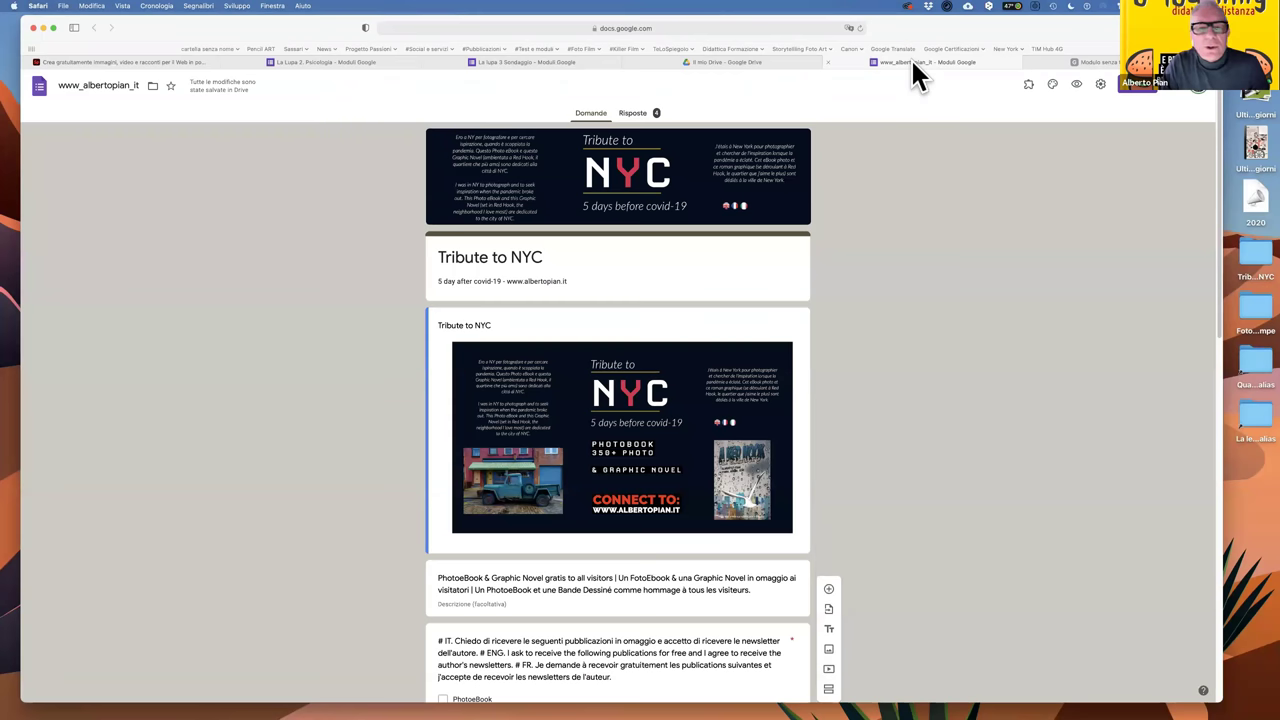
click(1083, 62)
drag(1050, 38, 1038, 36)
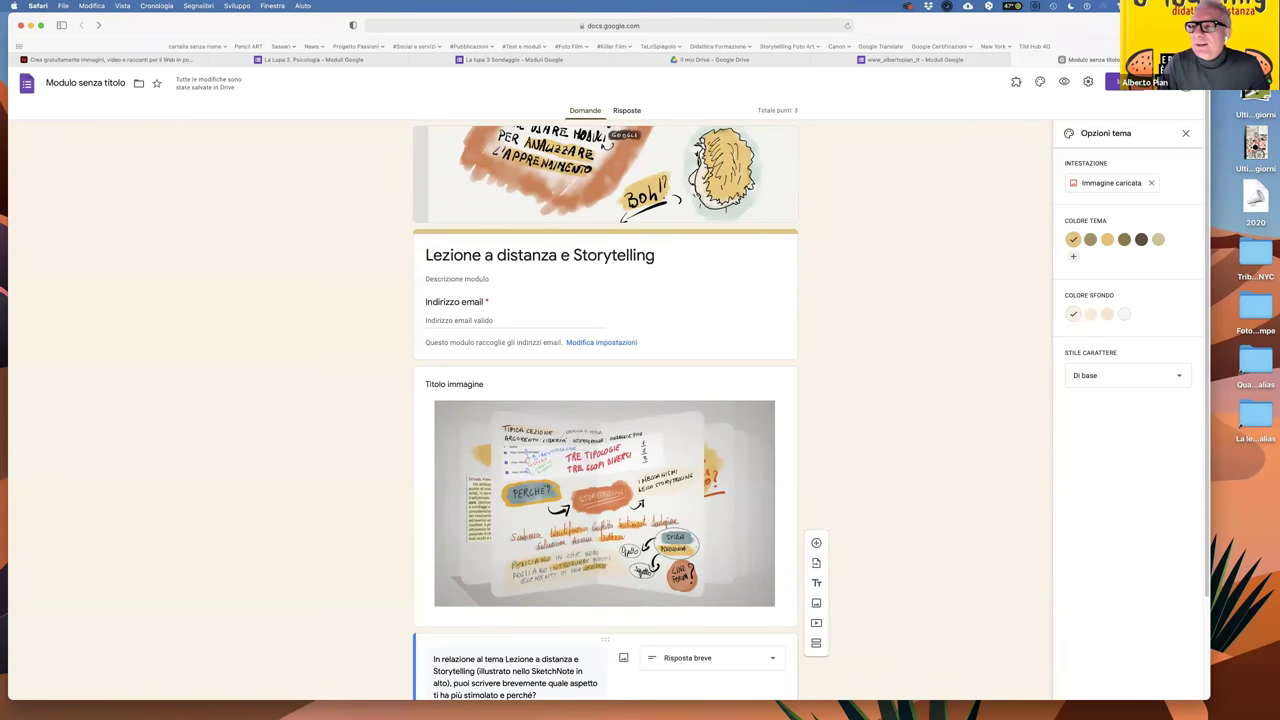
Create a shortened link for sending the form, copy it and close the sending options.
click(1122, 82)
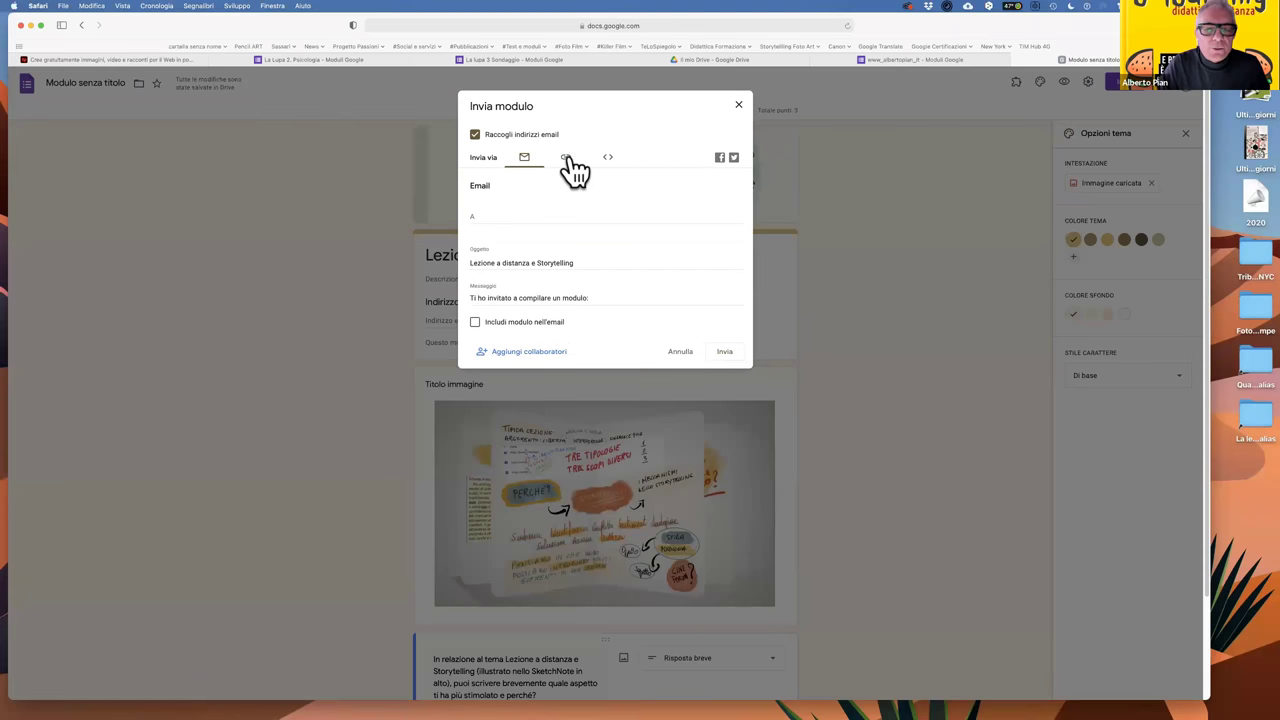
click(568, 158)
click(475, 222)
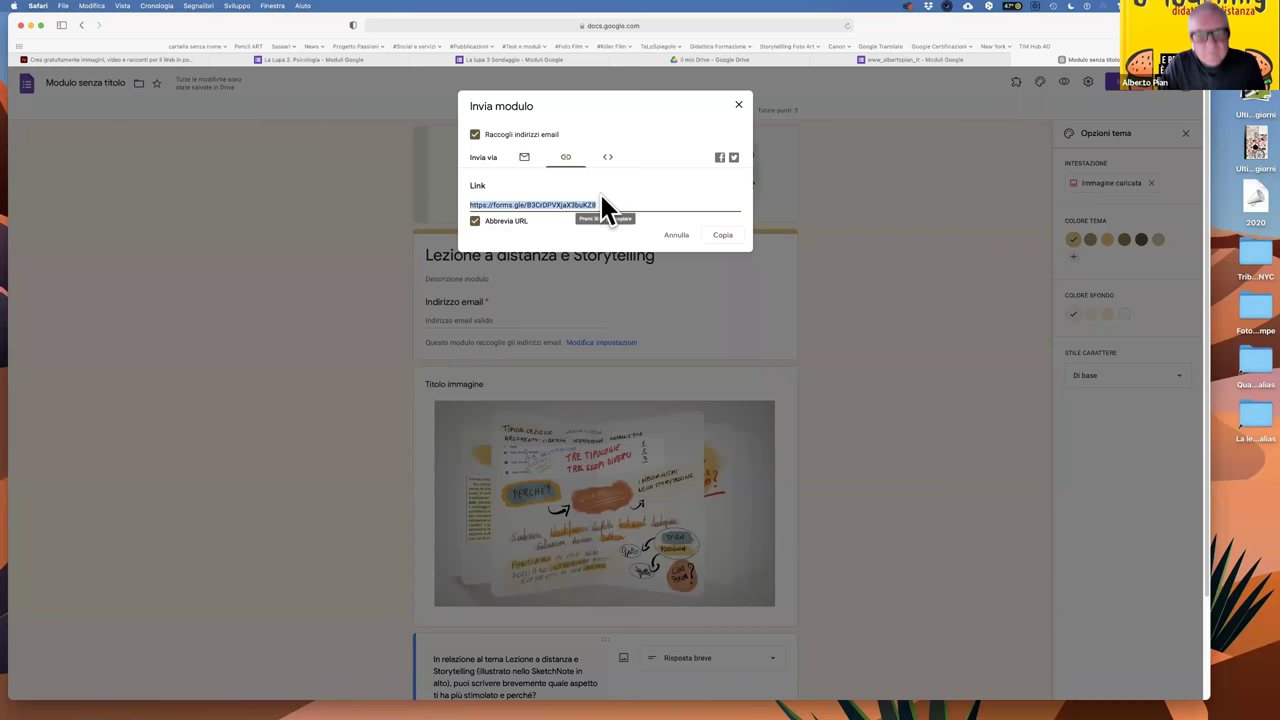
click(720, 238)
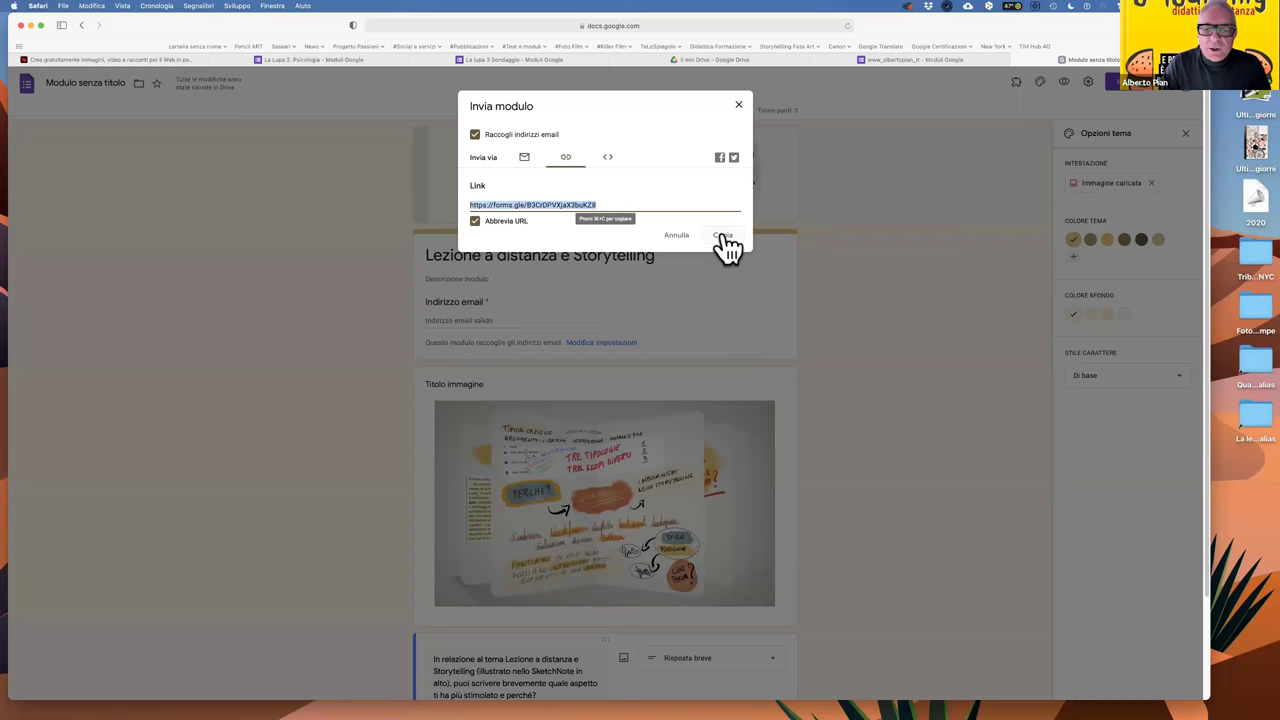
click(738, 105)
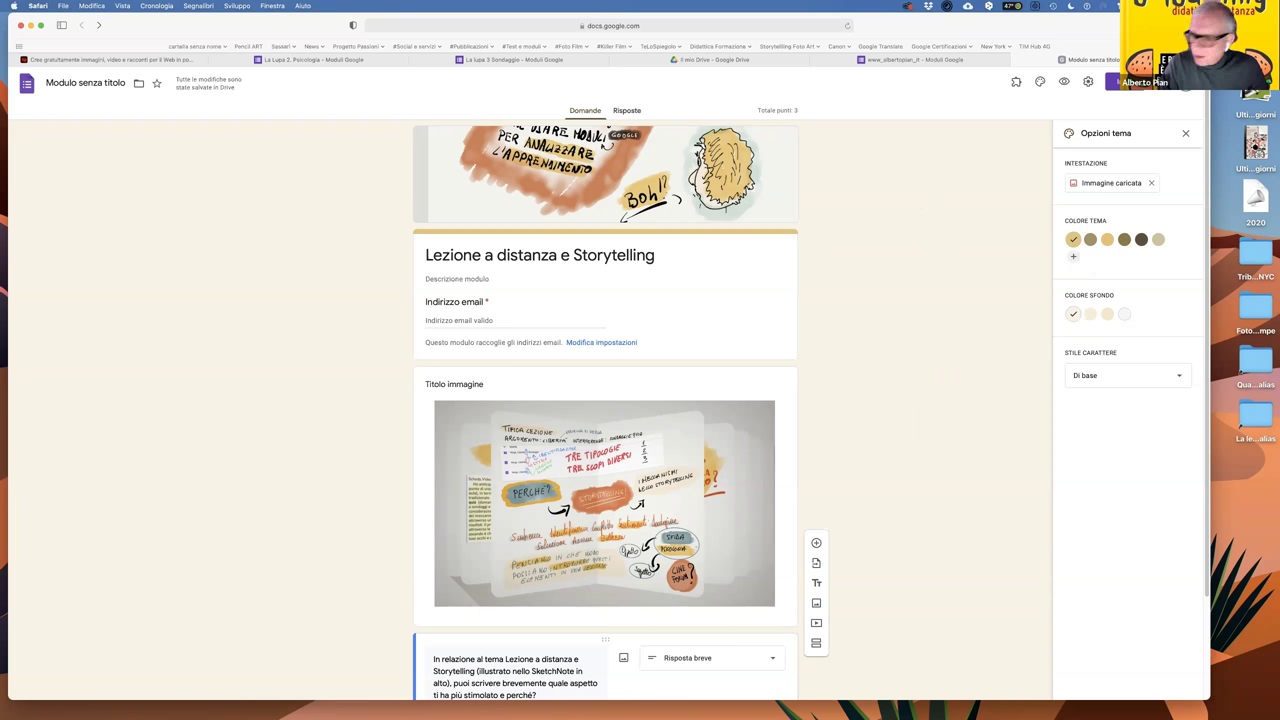
Enlarge the form page and view the "Lezione a distanza e Storytelling" title section and the image beneath it.
click(634, 116)
click(590, 115)
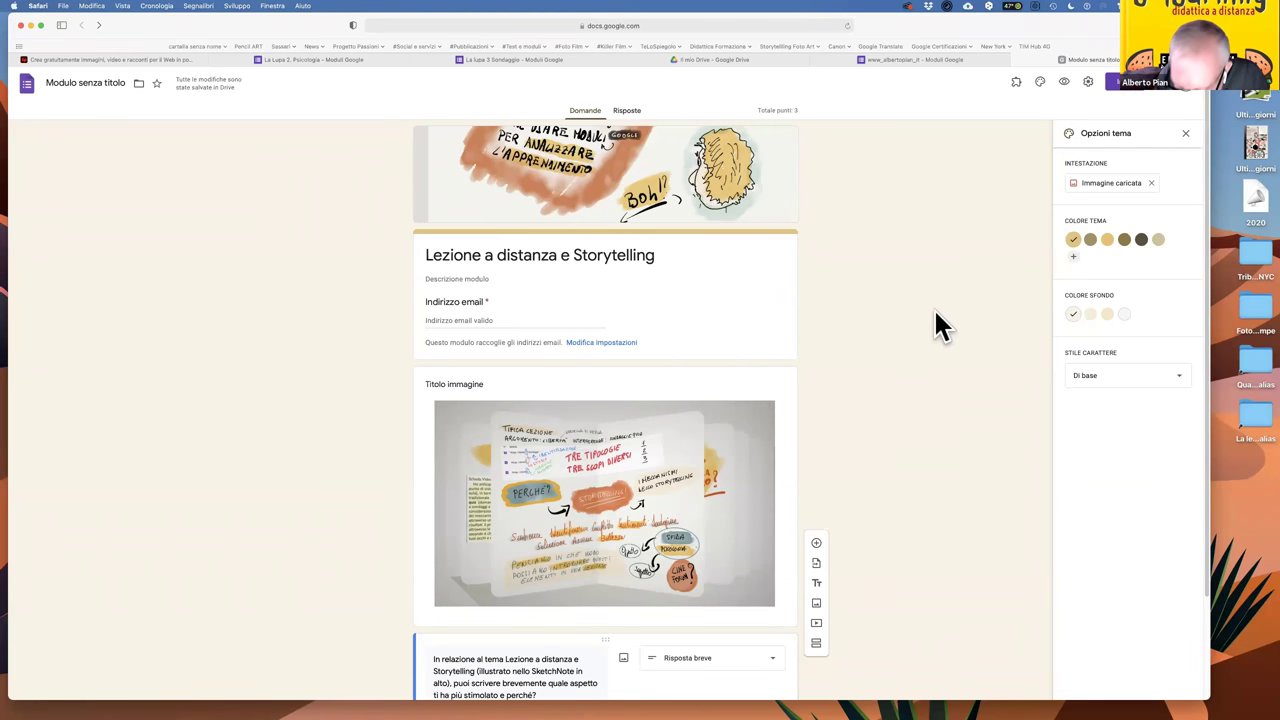
key(super+plus)
key(super+plus)
key(super+plus)
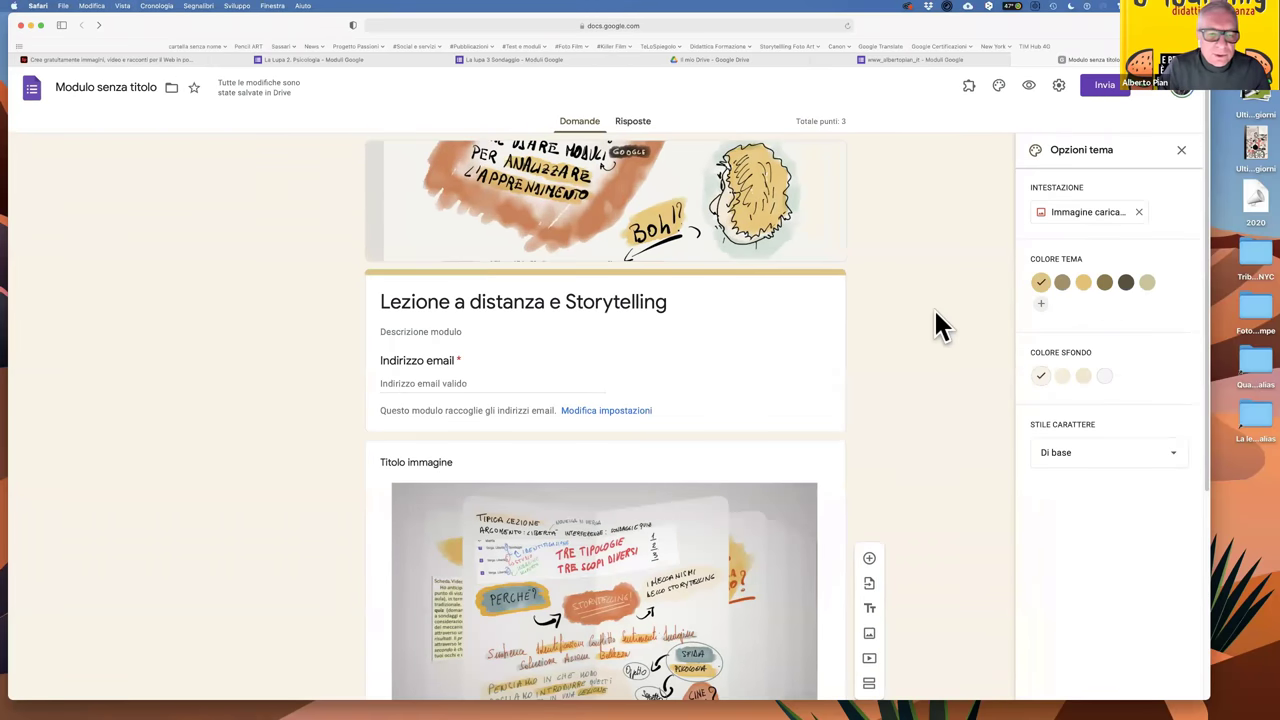
scroll(883, 339, down, 3)
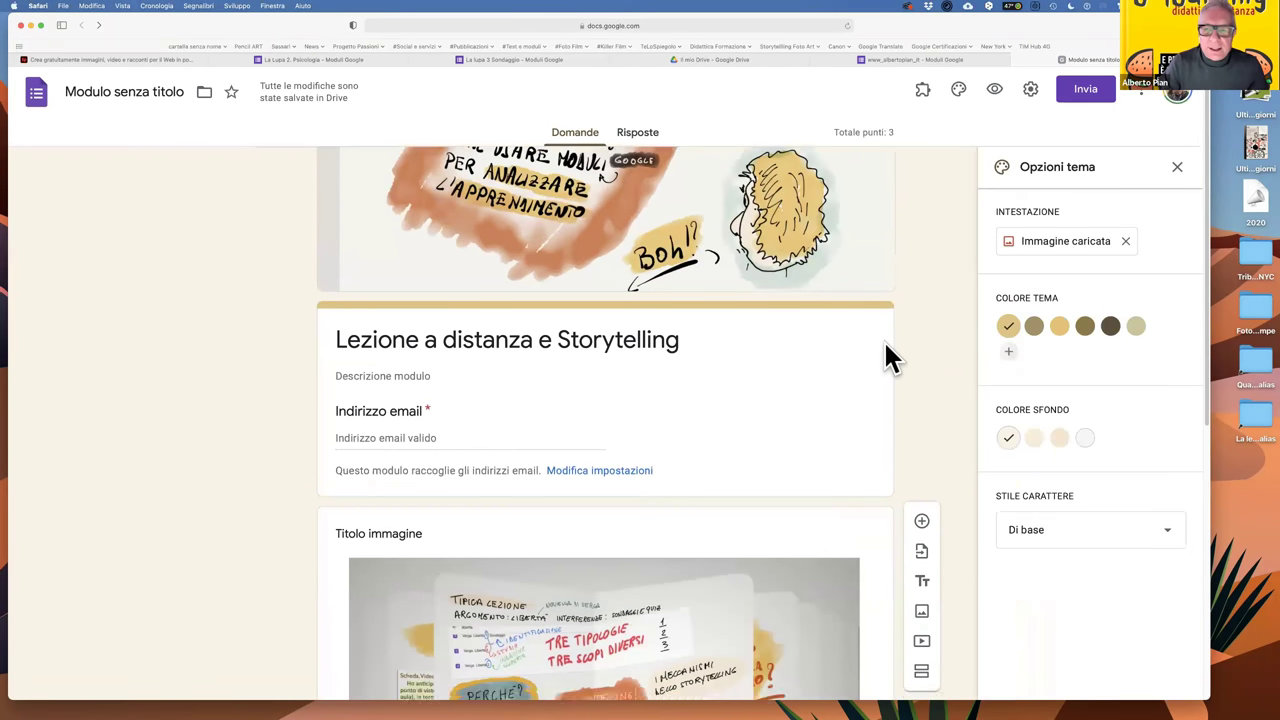
scroll(885, 352, down, 1)
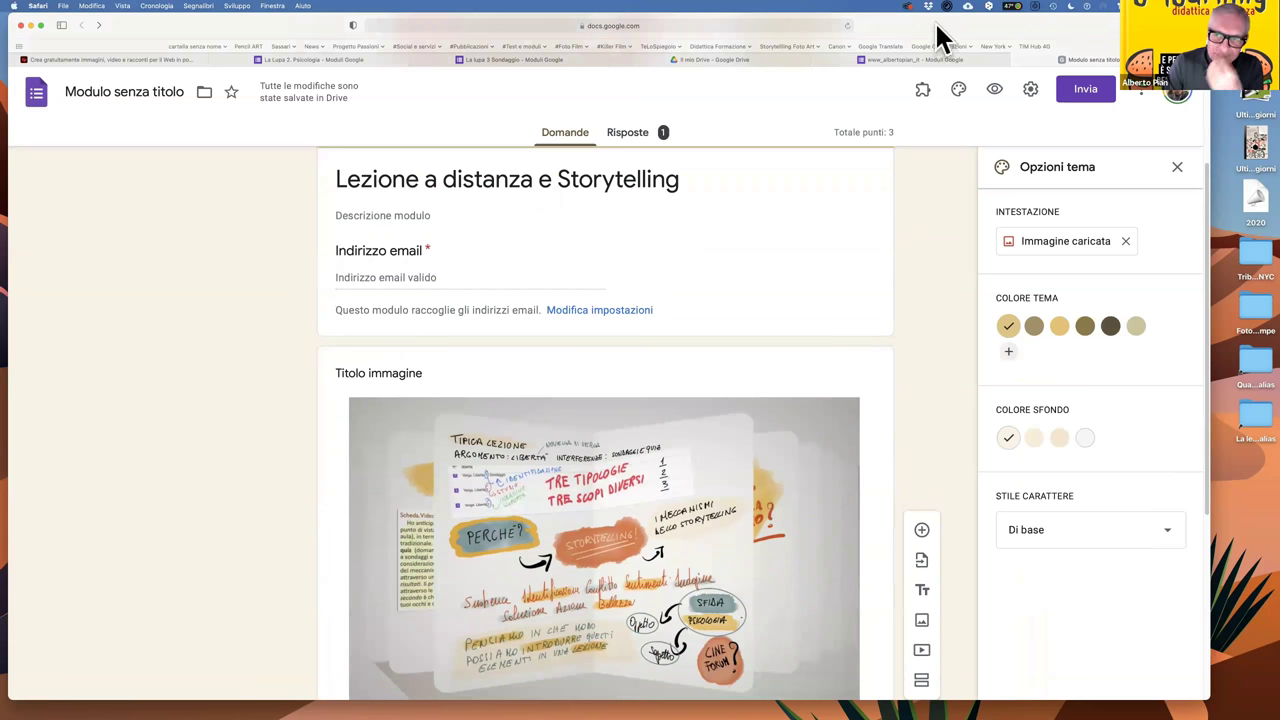
Review the sketchnote image and the required short-answer question below it in the form.
drag(943, 34, 951, 34)
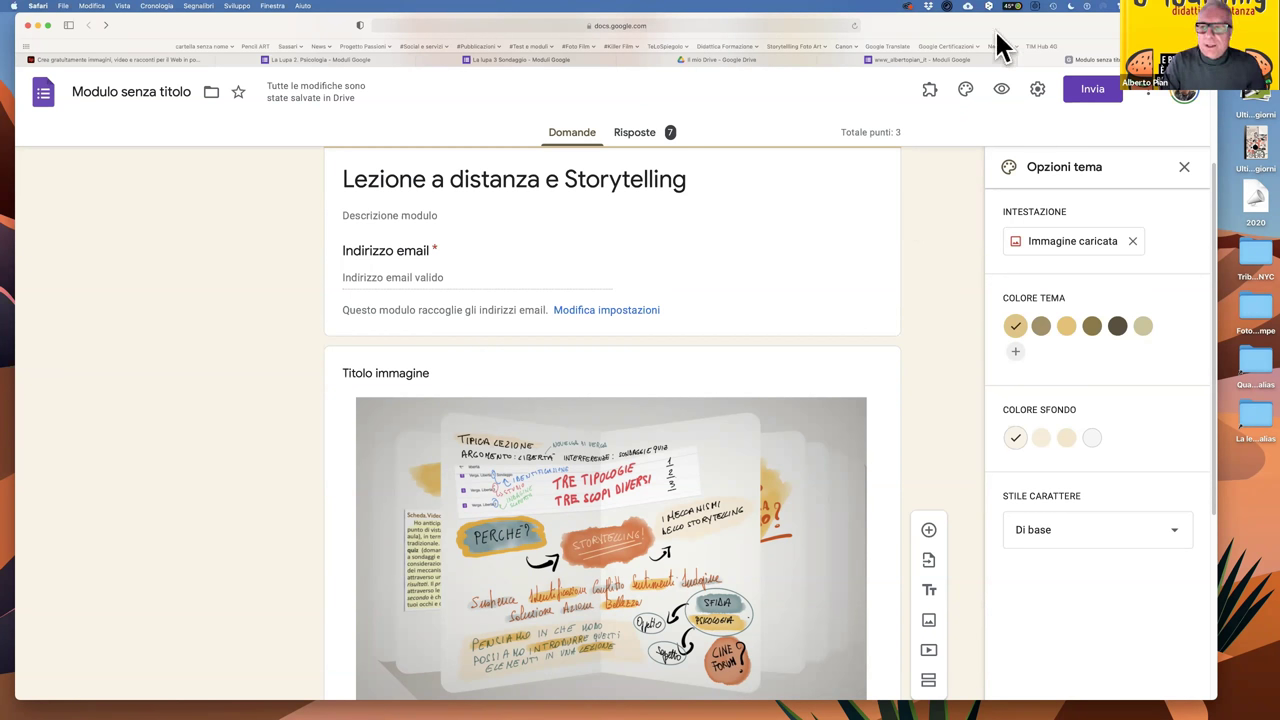
drag(1003, 38, 1009, 38)
scroll(885, 345, down, 5)
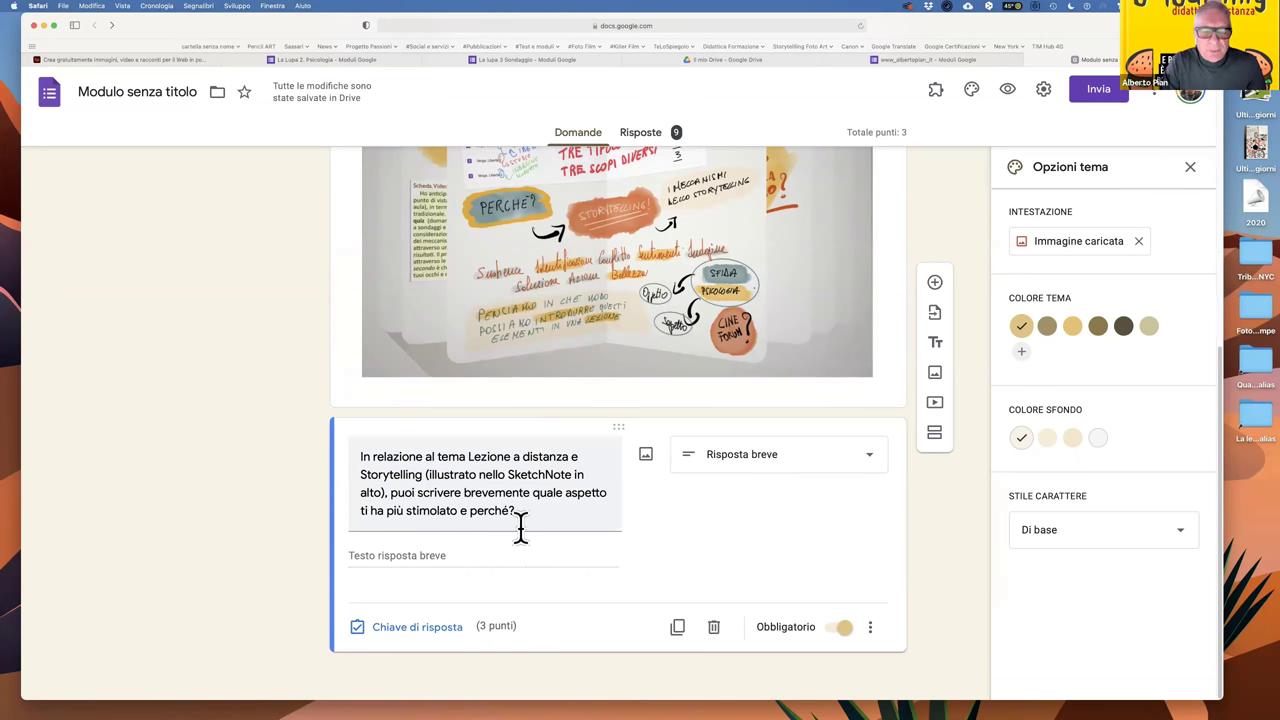
scroll(526, 528, up, 2)
scroll(526, 524, up, 1)
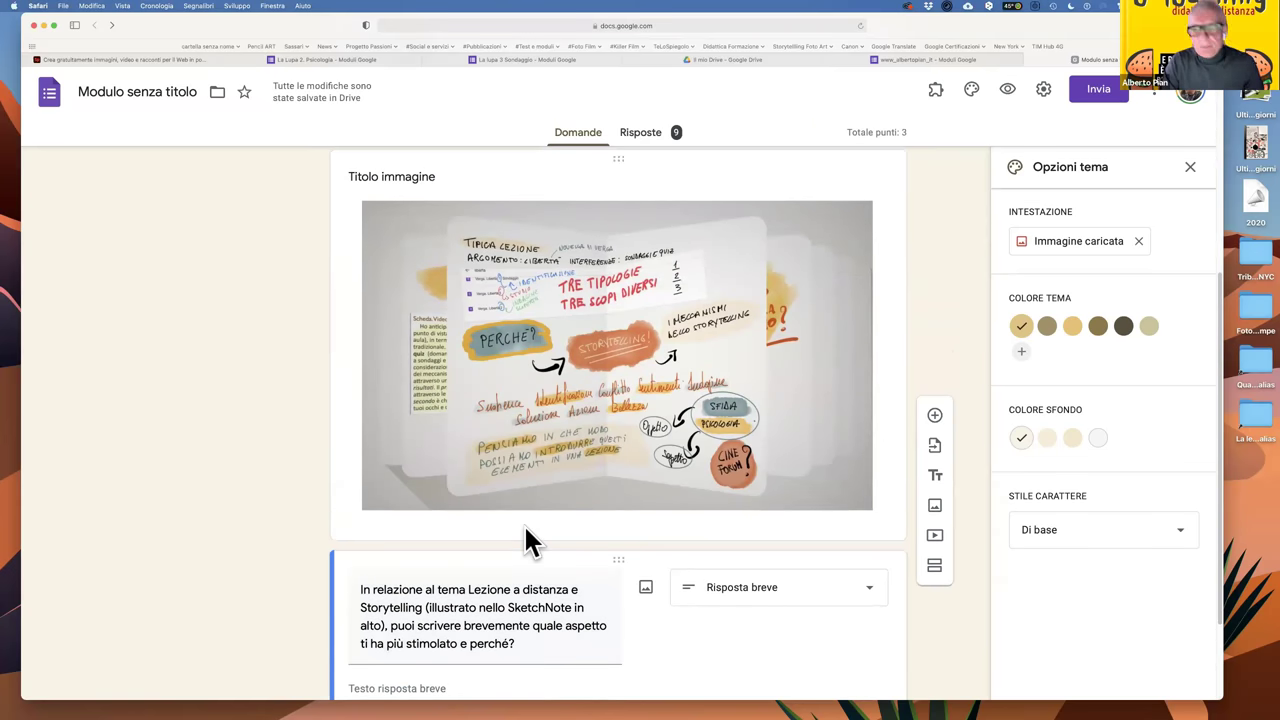
scroll(615, 200, down, 3)
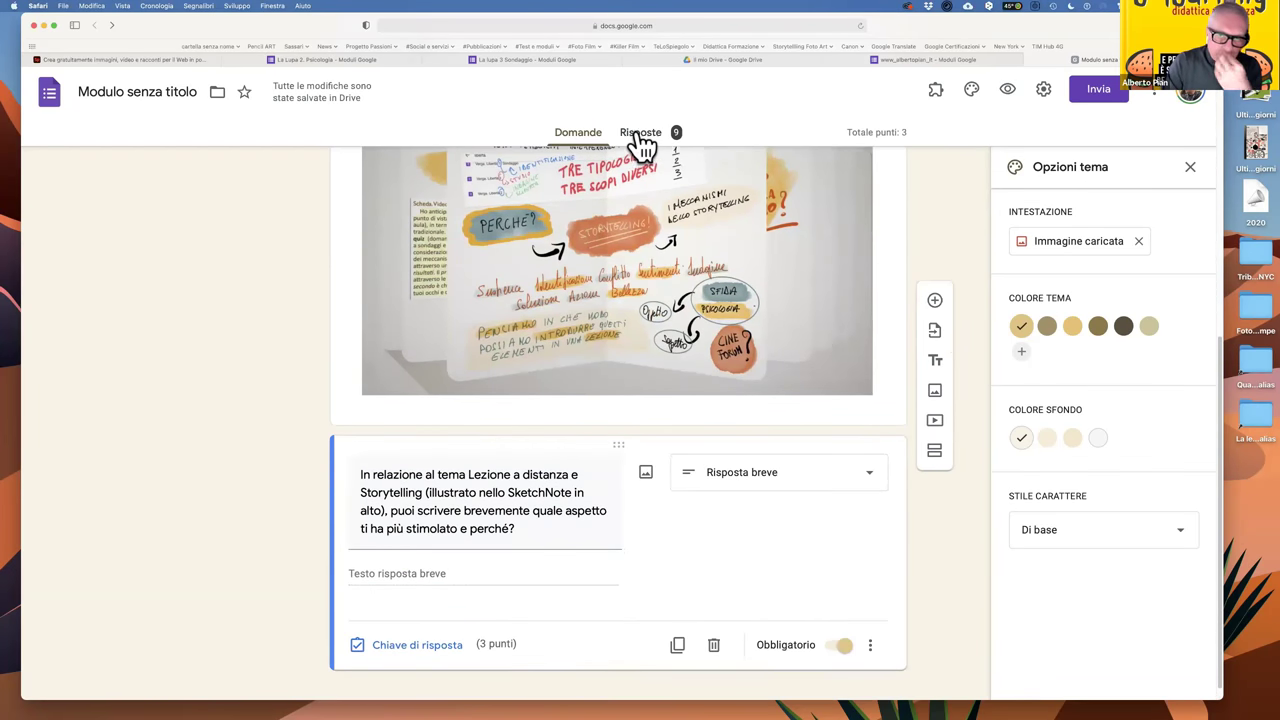
Open the form's responses and examine the summary with its statistics, scores and short answers.
click(640, 135)
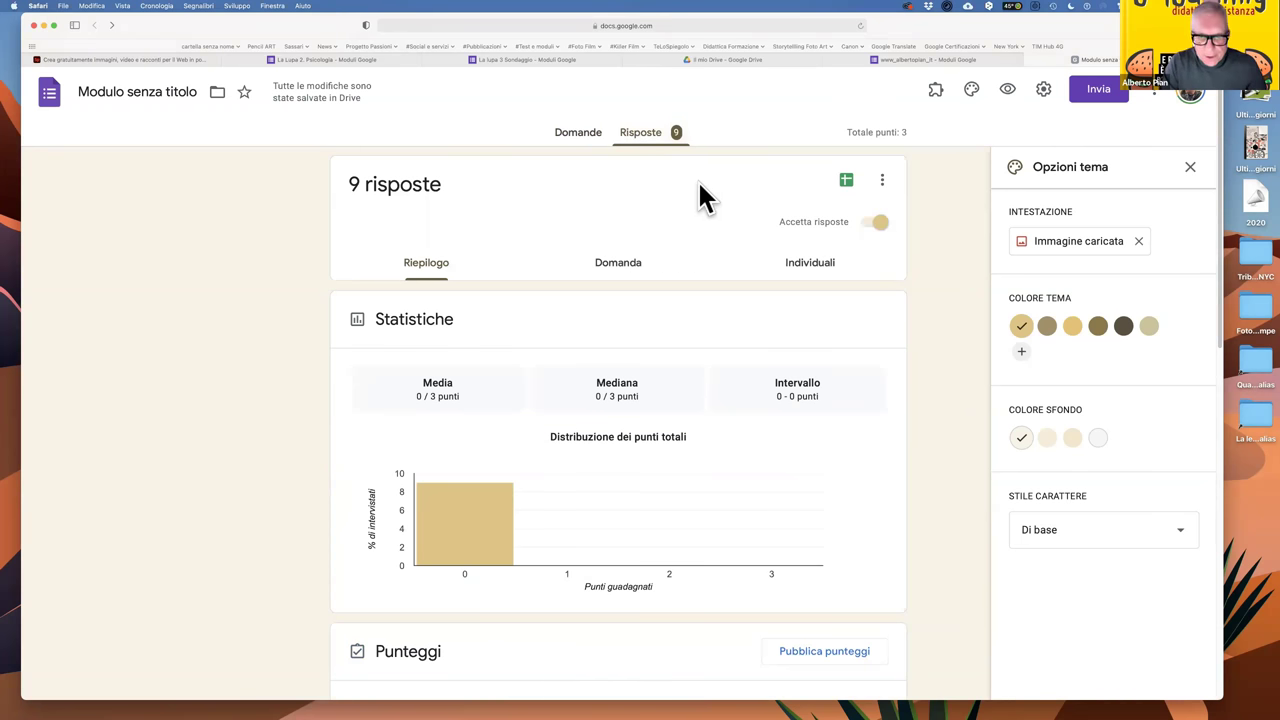
scroll(697, 314, down, 3)
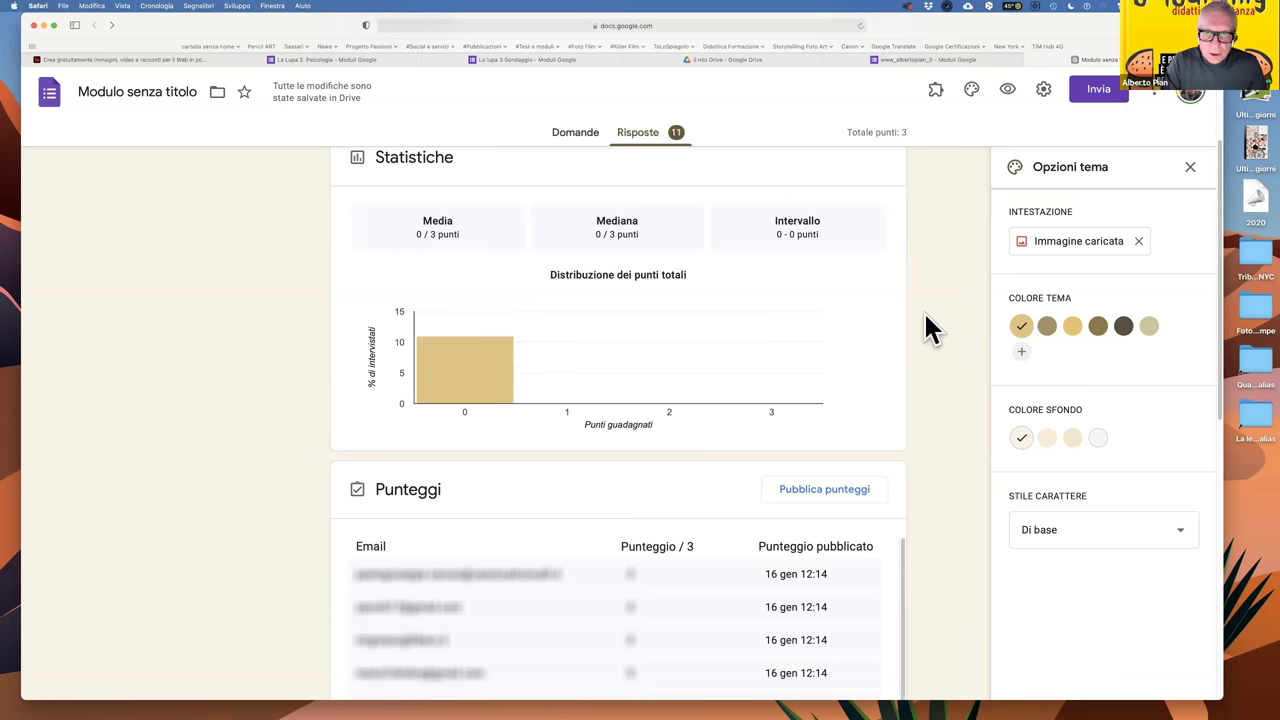
scroll(932, 322, down, 15)
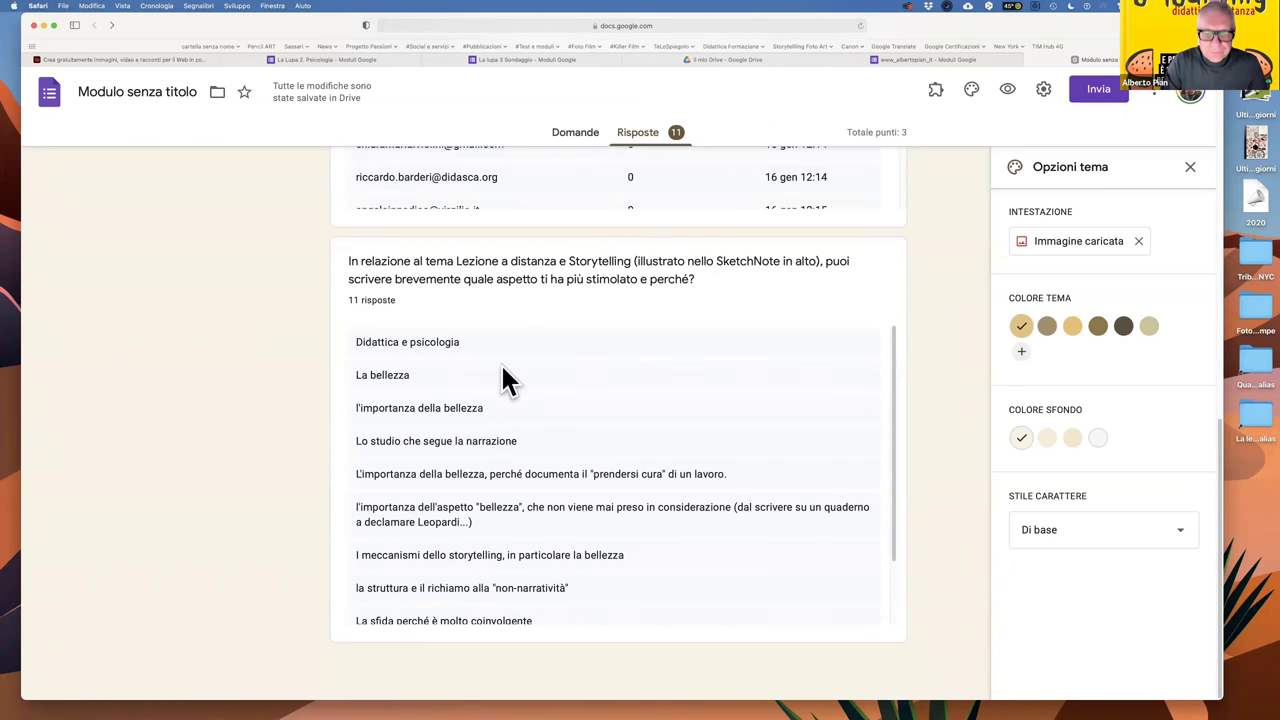
scroll(710, 448, down, 3)
scroll(710, 448, up, 3)
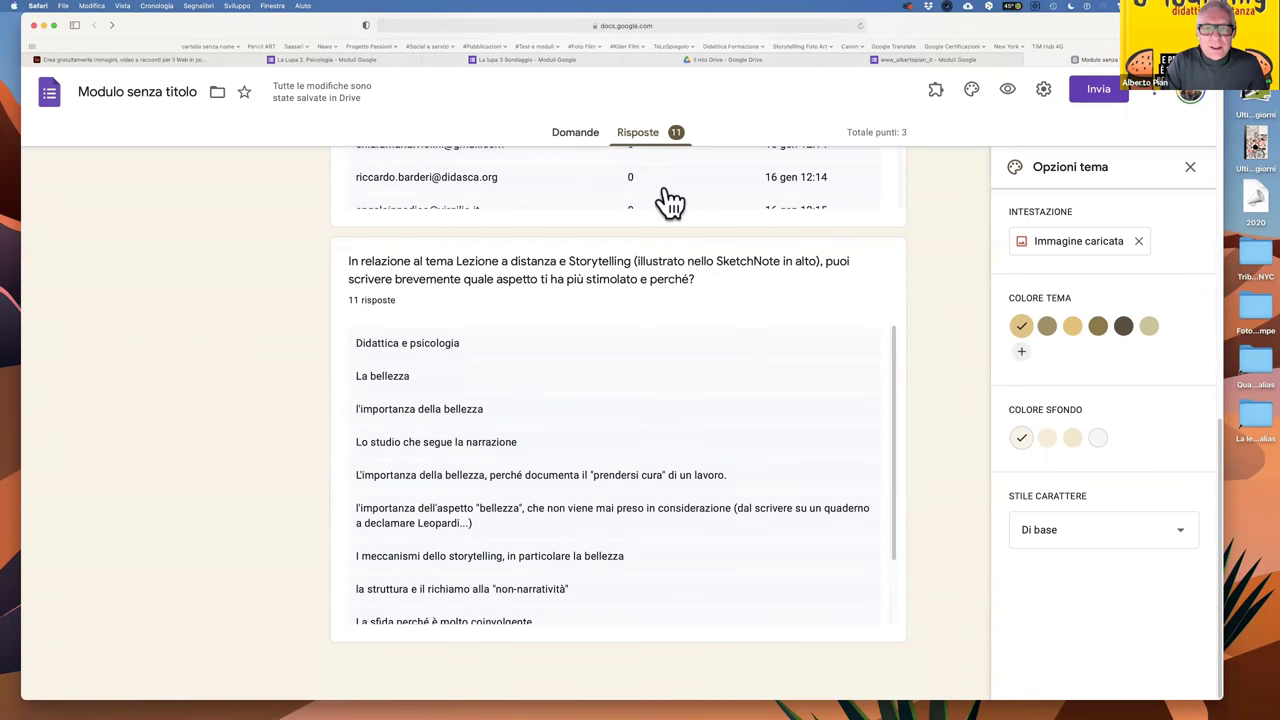
scroll(725, 264, up, 10)
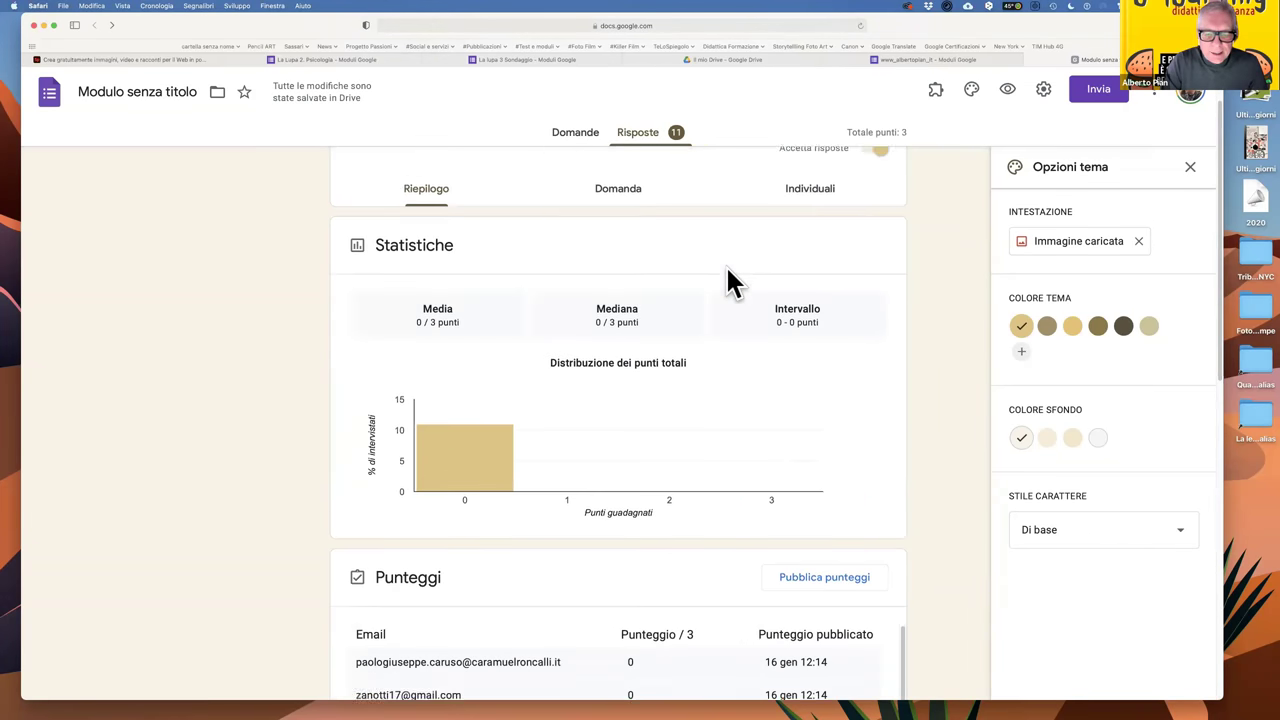
scroll(725, 264, up, 2)
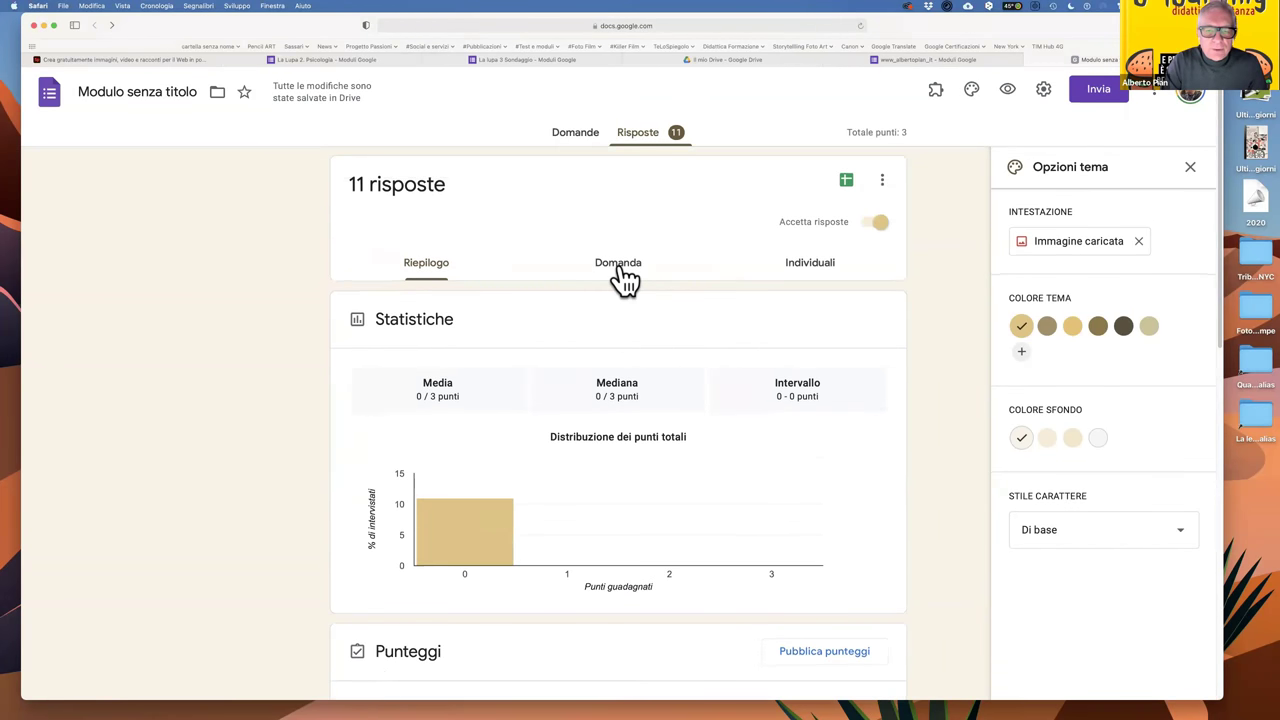
Show the responses grouped by question and examine the answers with their grading fields.
click(620, 268)
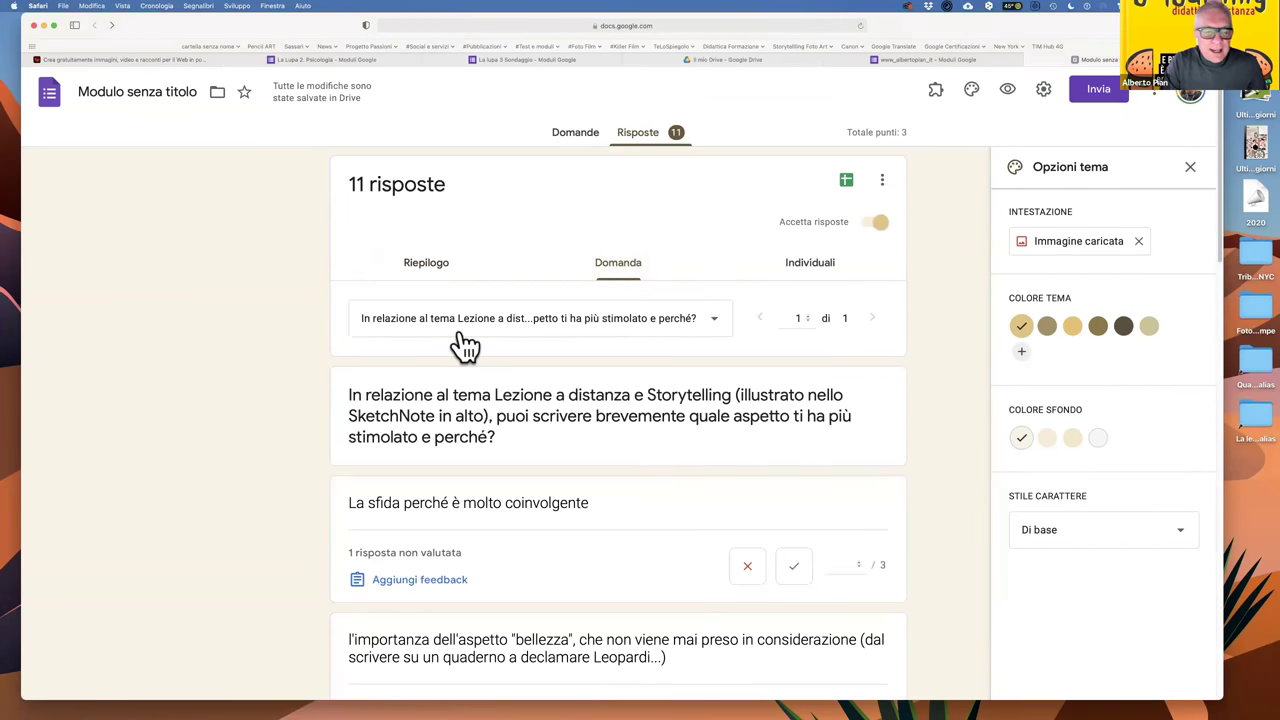
click(716, 327)
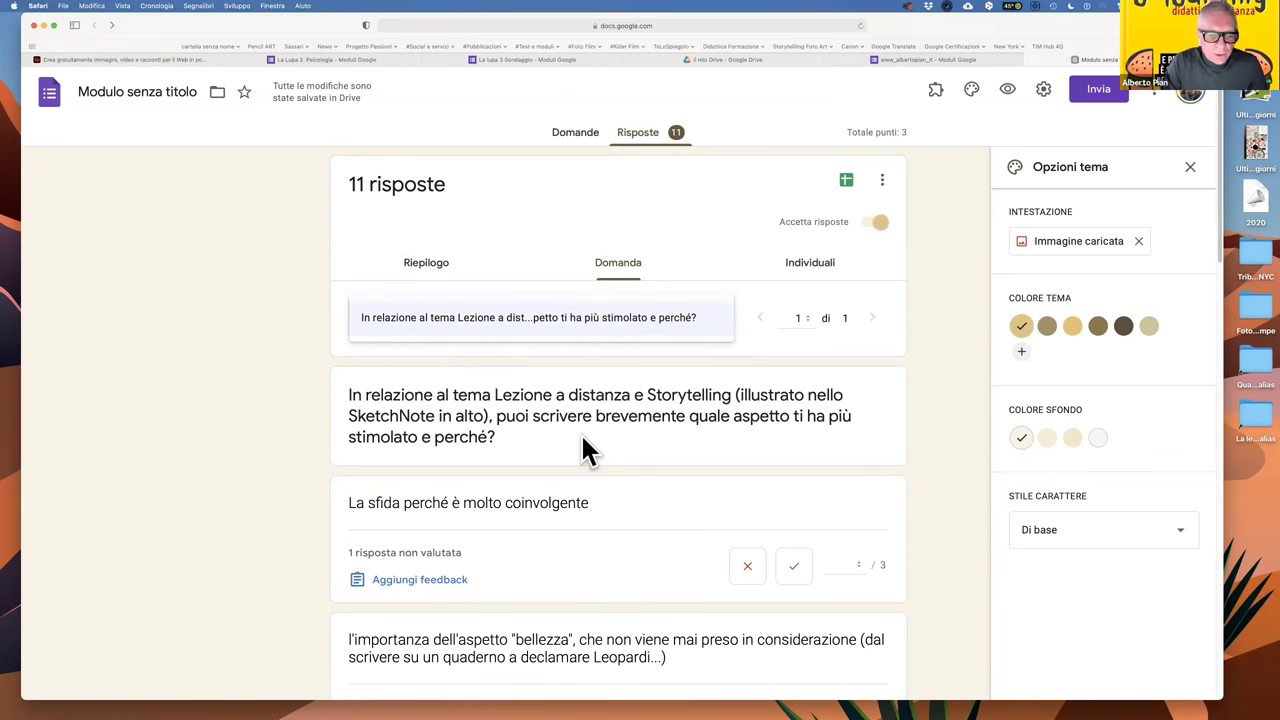
scroll(582, 436, down, 3)
scroll(600, 447, down, 2)
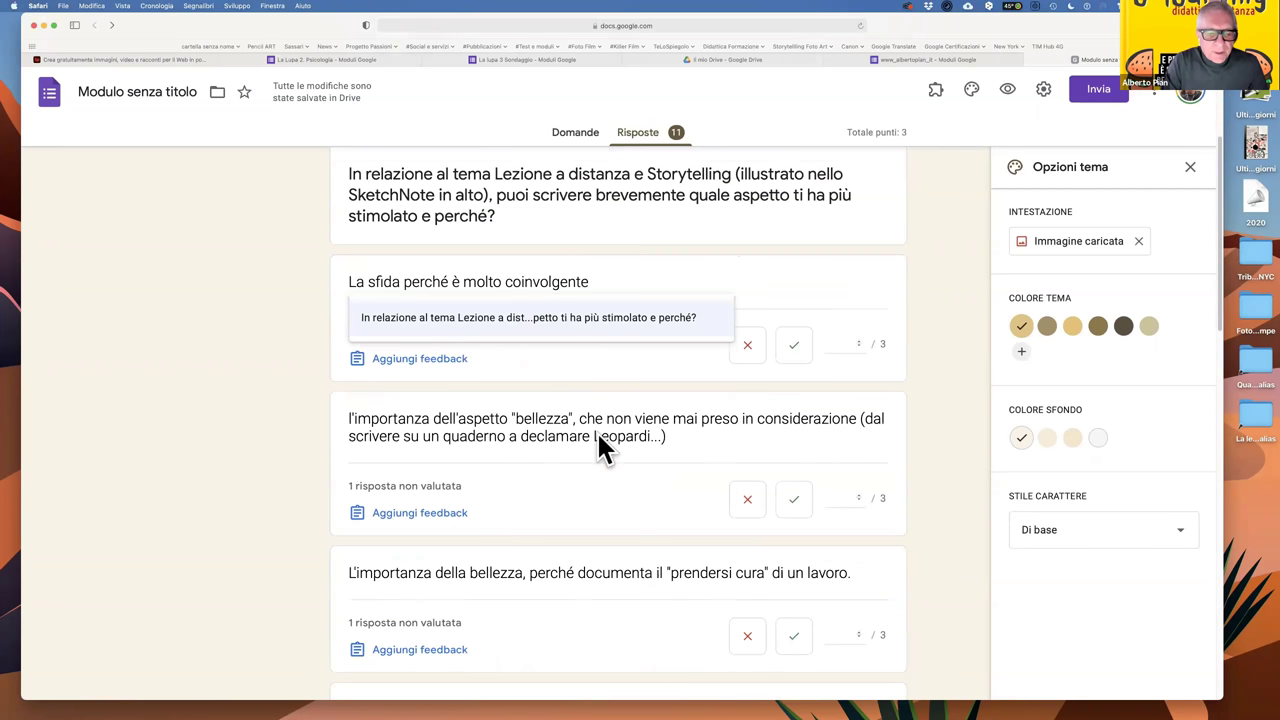
scroll(677, 258, up, 2)
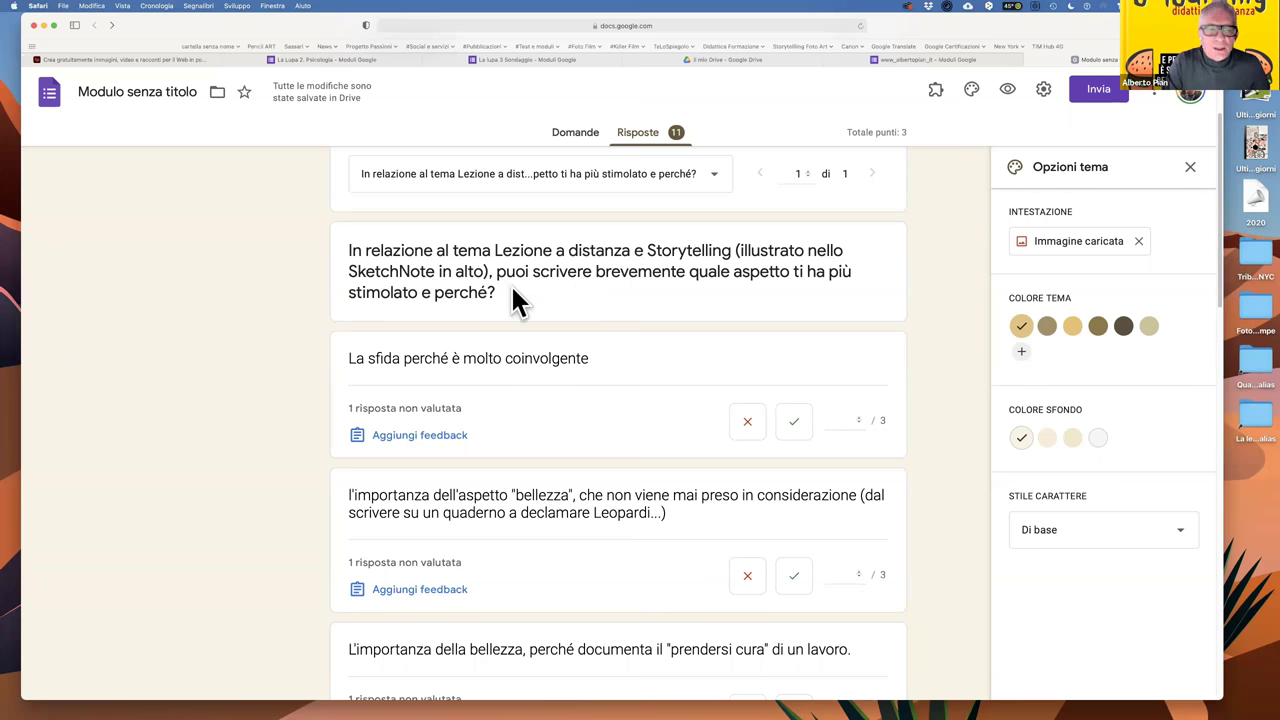
scroll(636, 375, down, 2)
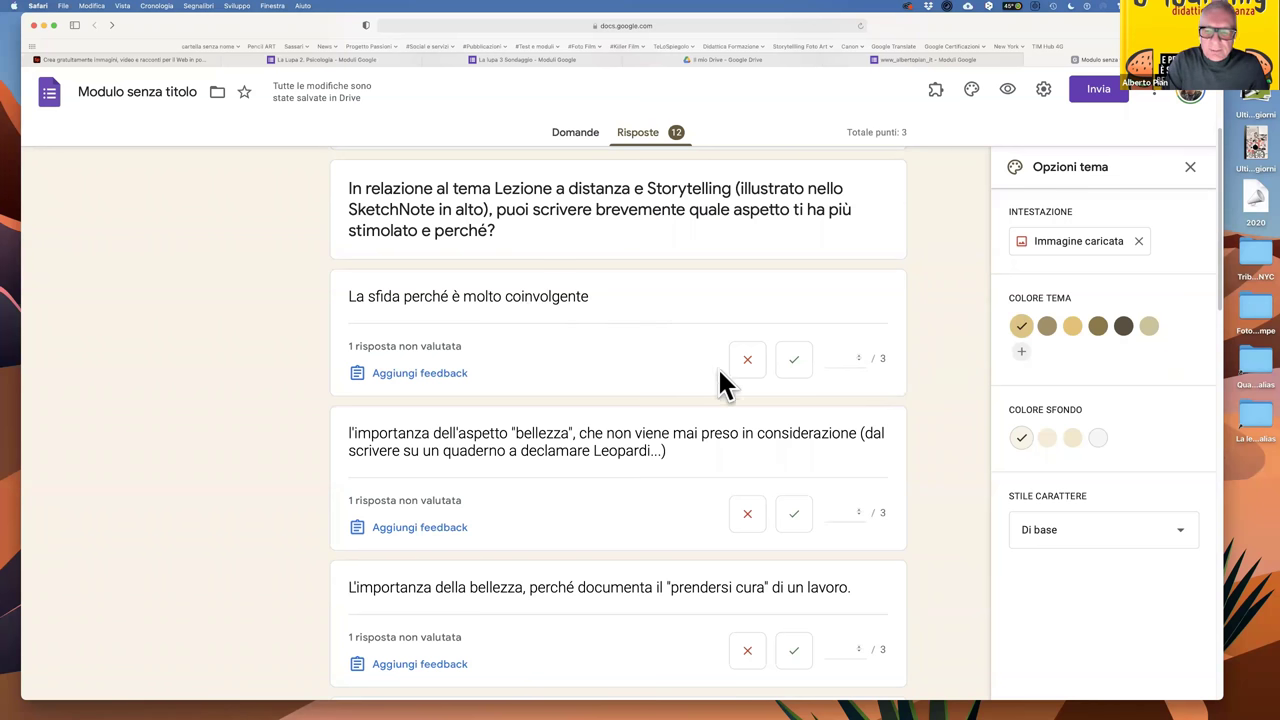
Mark the answer "La sfida perché è molto coinvolgente" as correct with 3 points and save the grading.
click(859, 355)
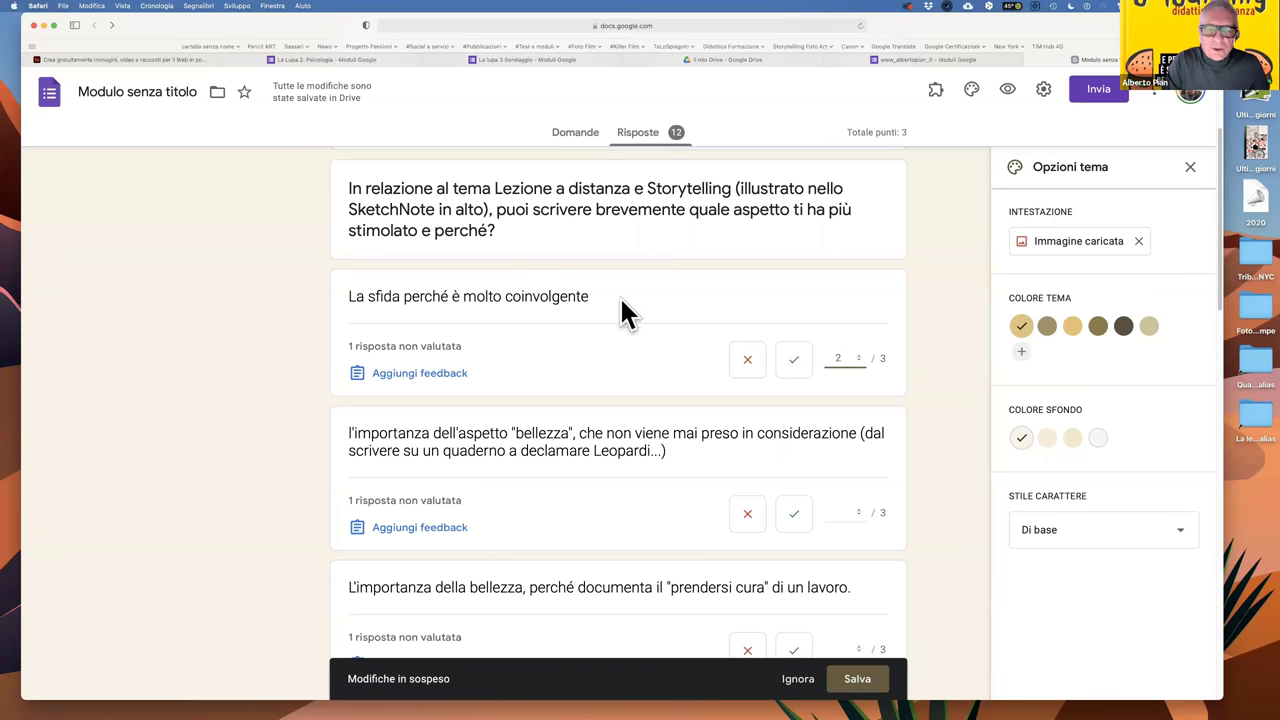
click(805, 370)
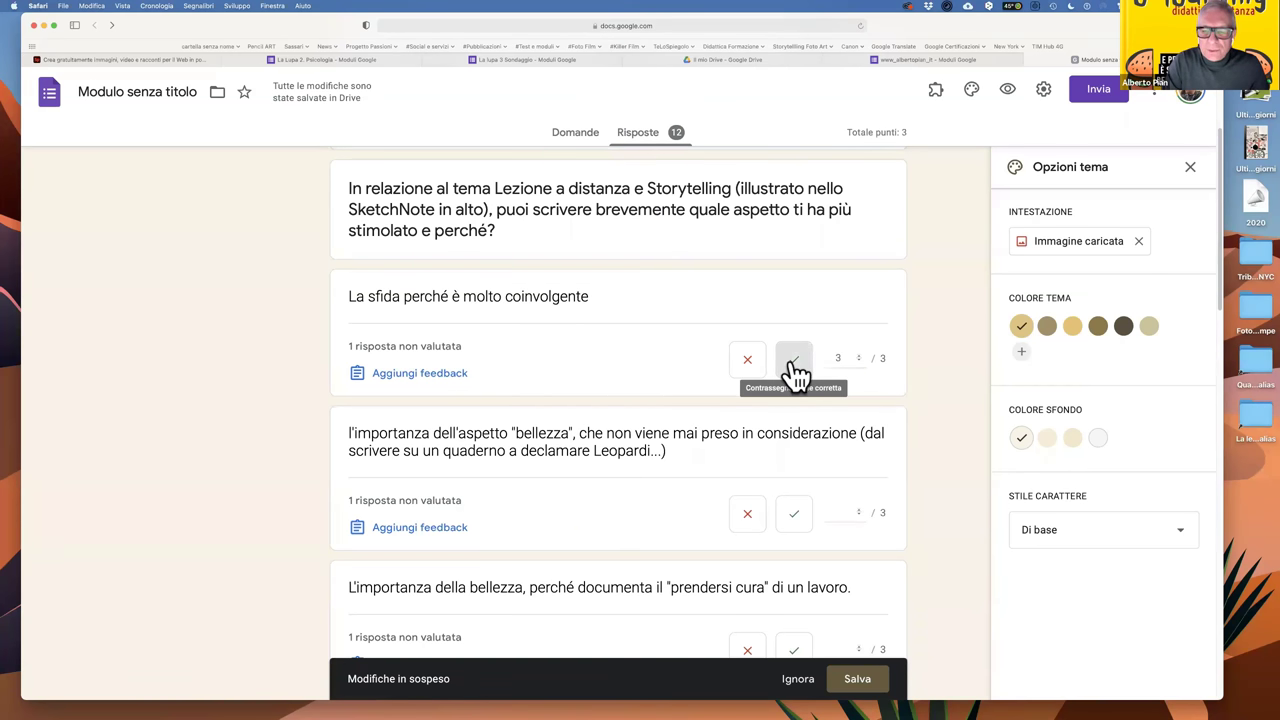
click(857, 680)
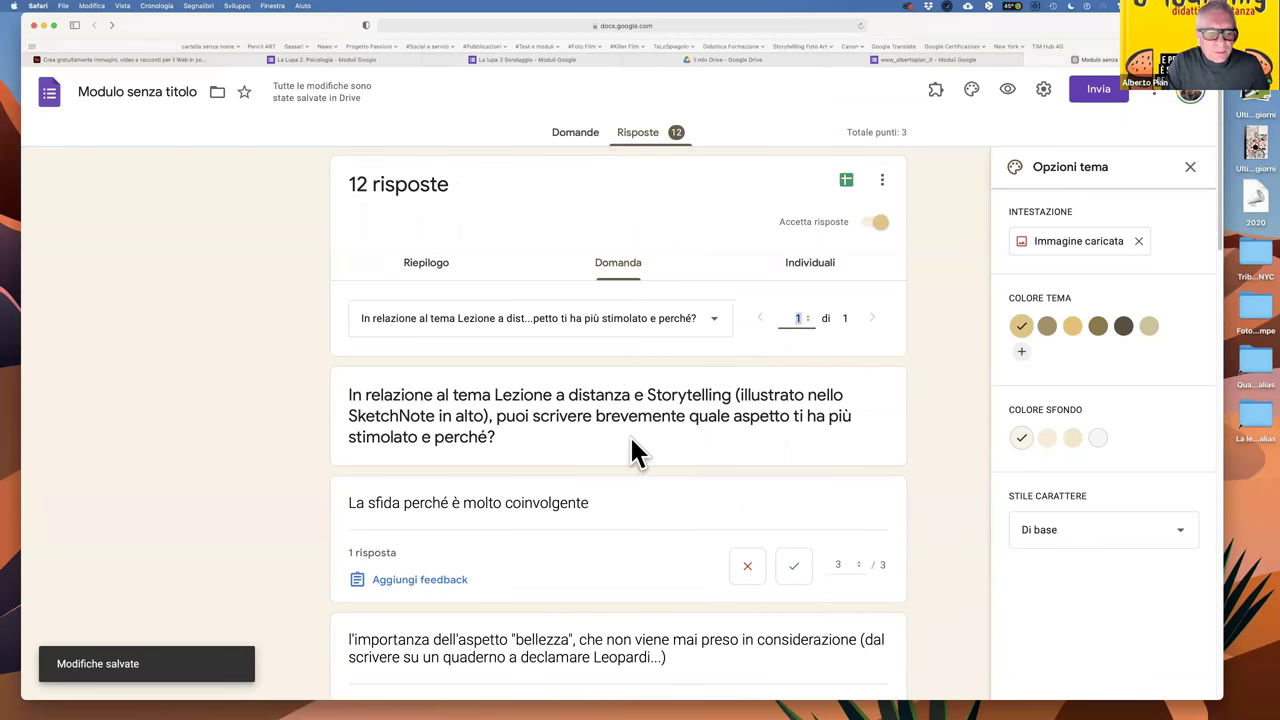
Mark the answer beginning "l'importanza dell'aspetto "bellezza"" as correct with 3 points and save the grading.
scroll(632, 452, down, 2)
scroll(632, 452, down, 6)
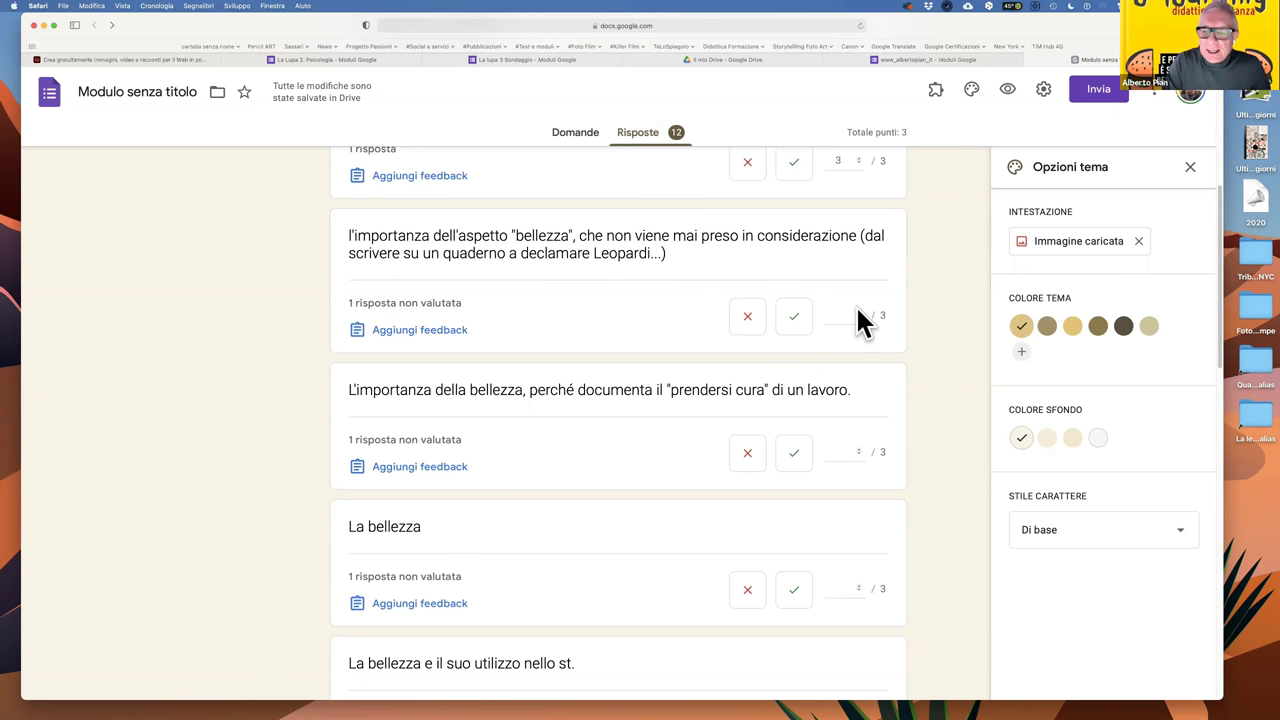
click(810, 326)
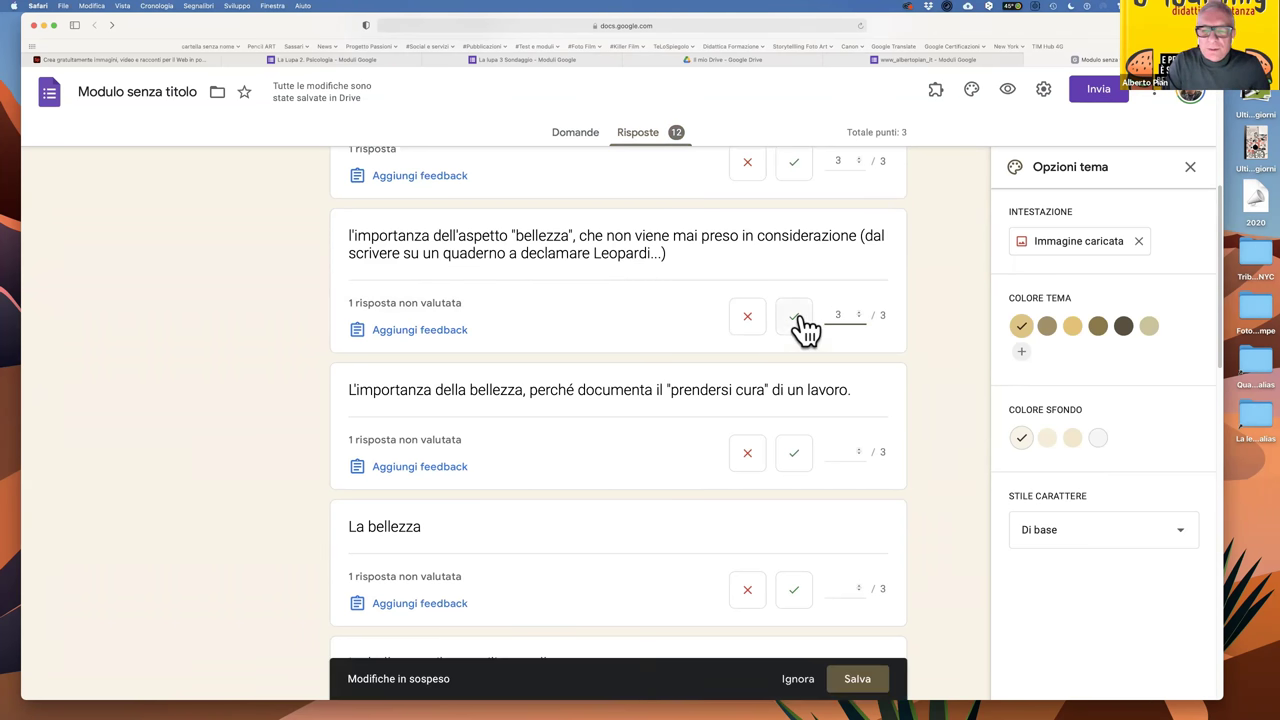
click(868, 678)
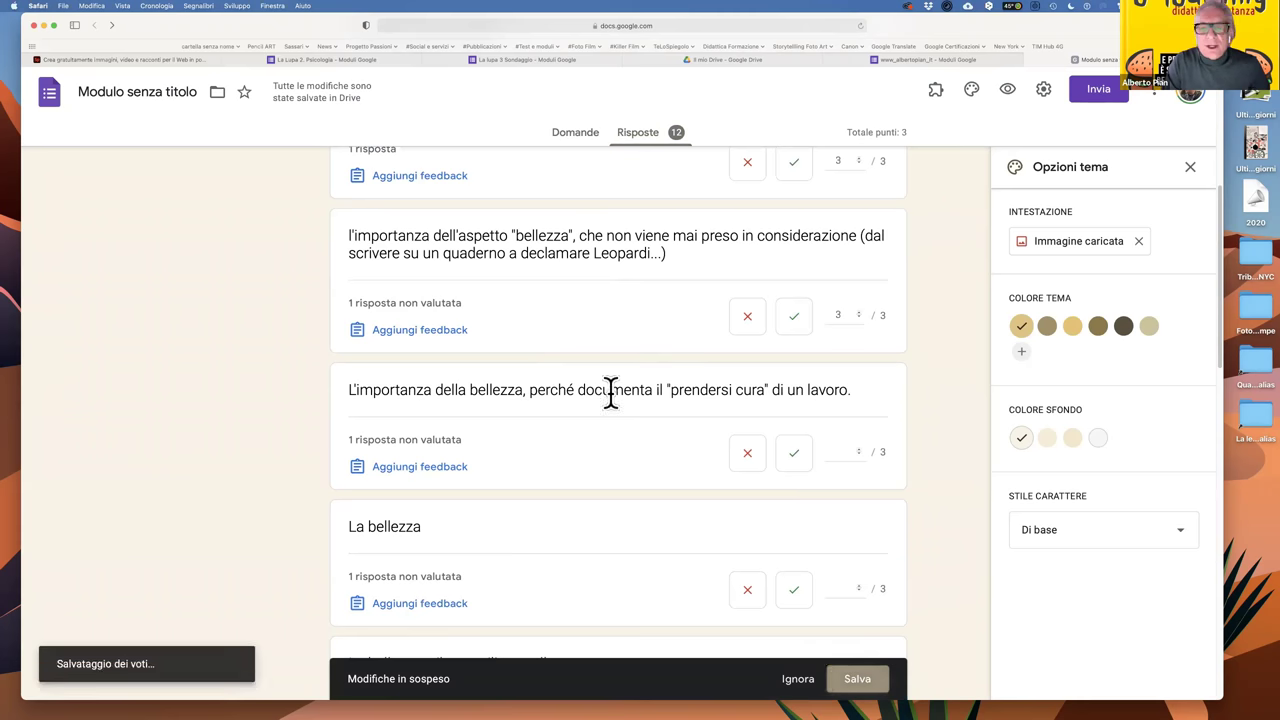
Grade the answer "La bellezza" as correct with 3 points and save the grading.
scroll(718, 440, down, 6)
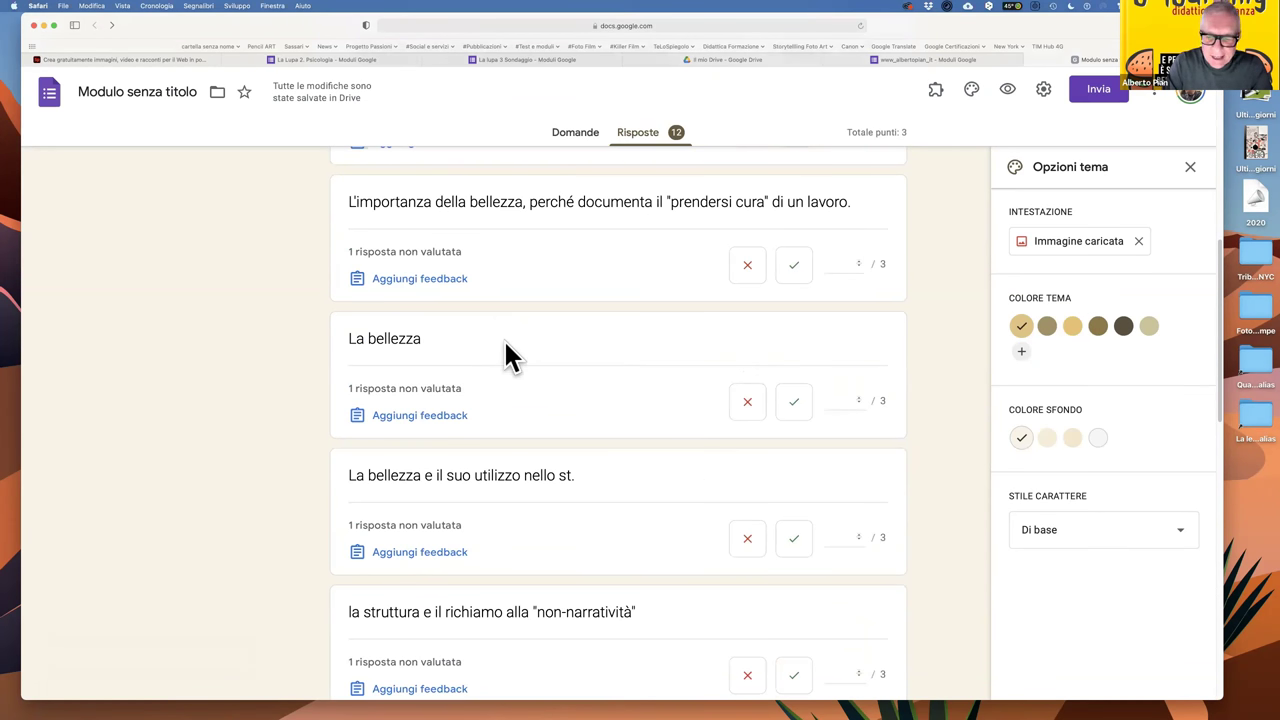
click(856, 396)
click(794, 404)
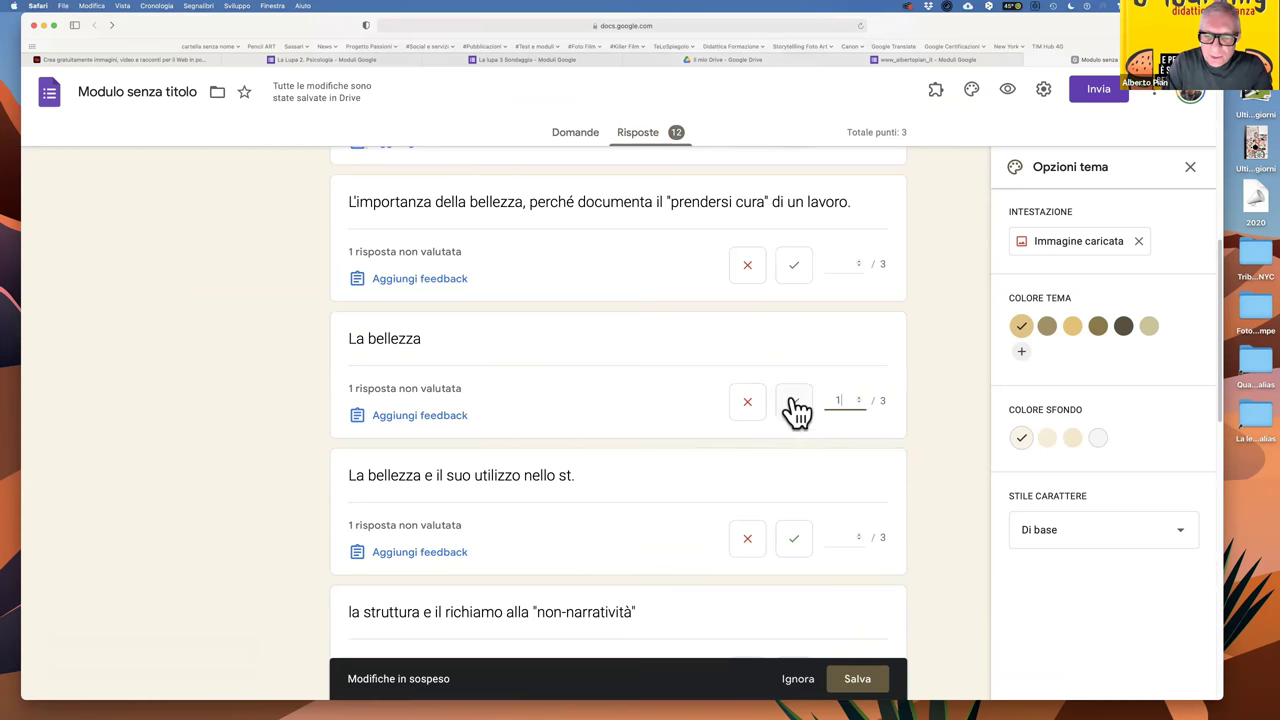
double_click(858, 402)
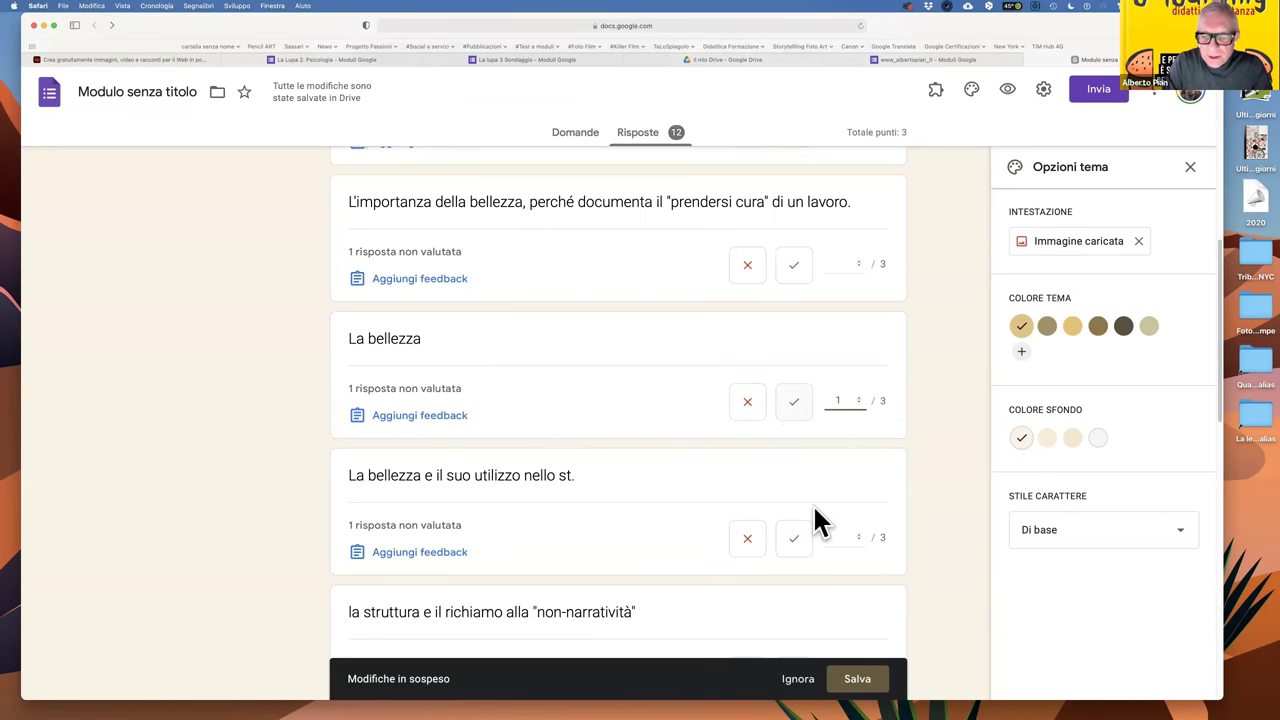
click(858, 680)
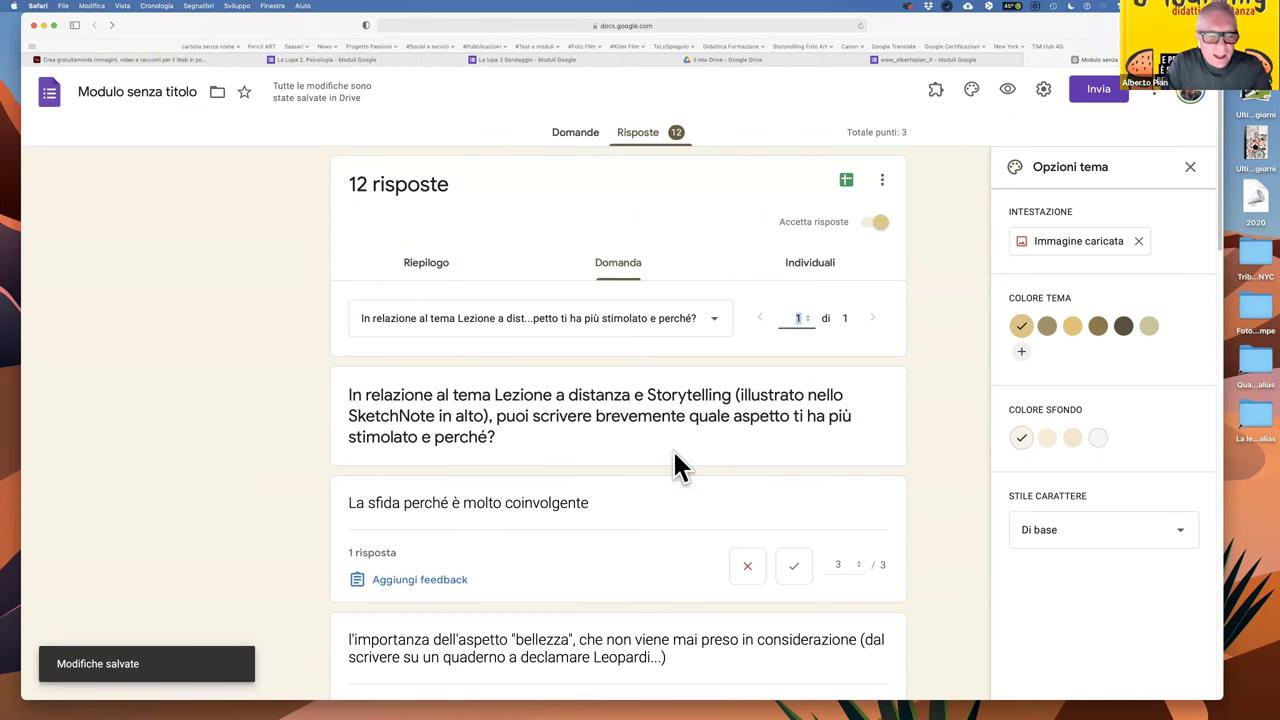
Examine the remaining short answers down to "Storytelling" and compare them with the graded answers at the start of the list.
scroll(672, 450, down, 3)
scroll(674, 456, down, 5)
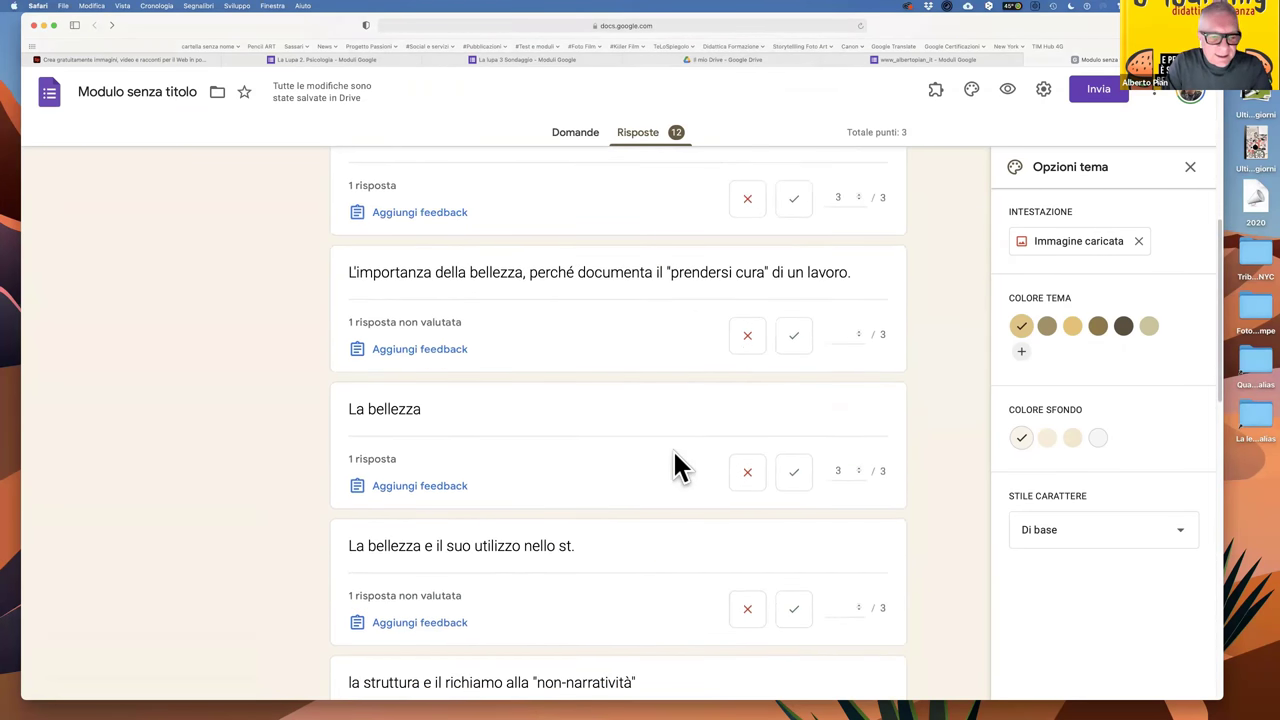
scroll(676, 465, down, 2)
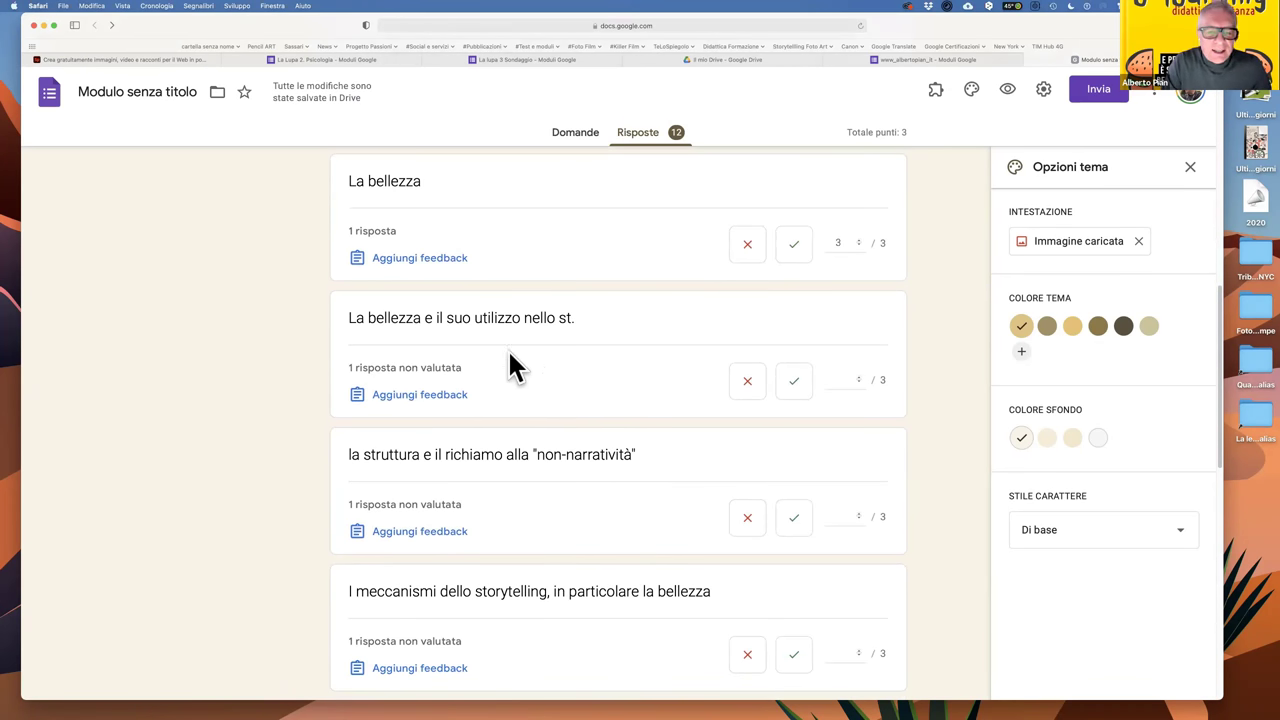
scroll(580, 340, down, 3)
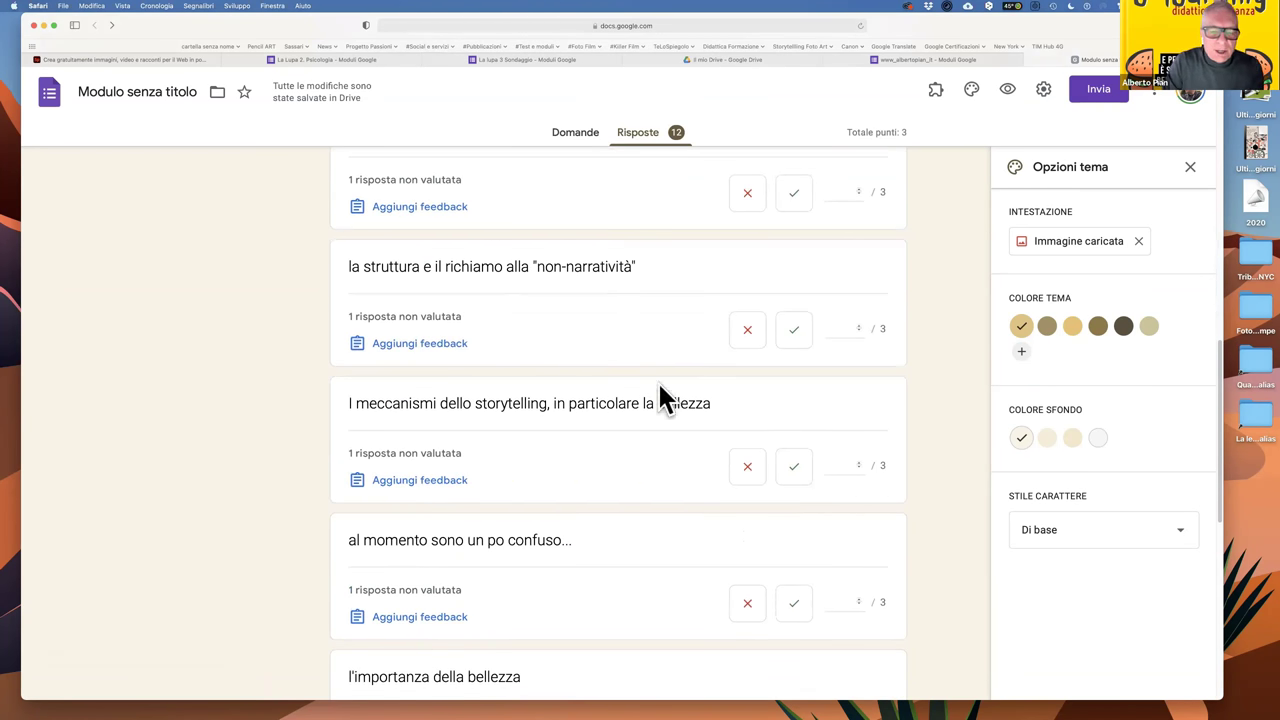
scroll(692, 405, down, 2)
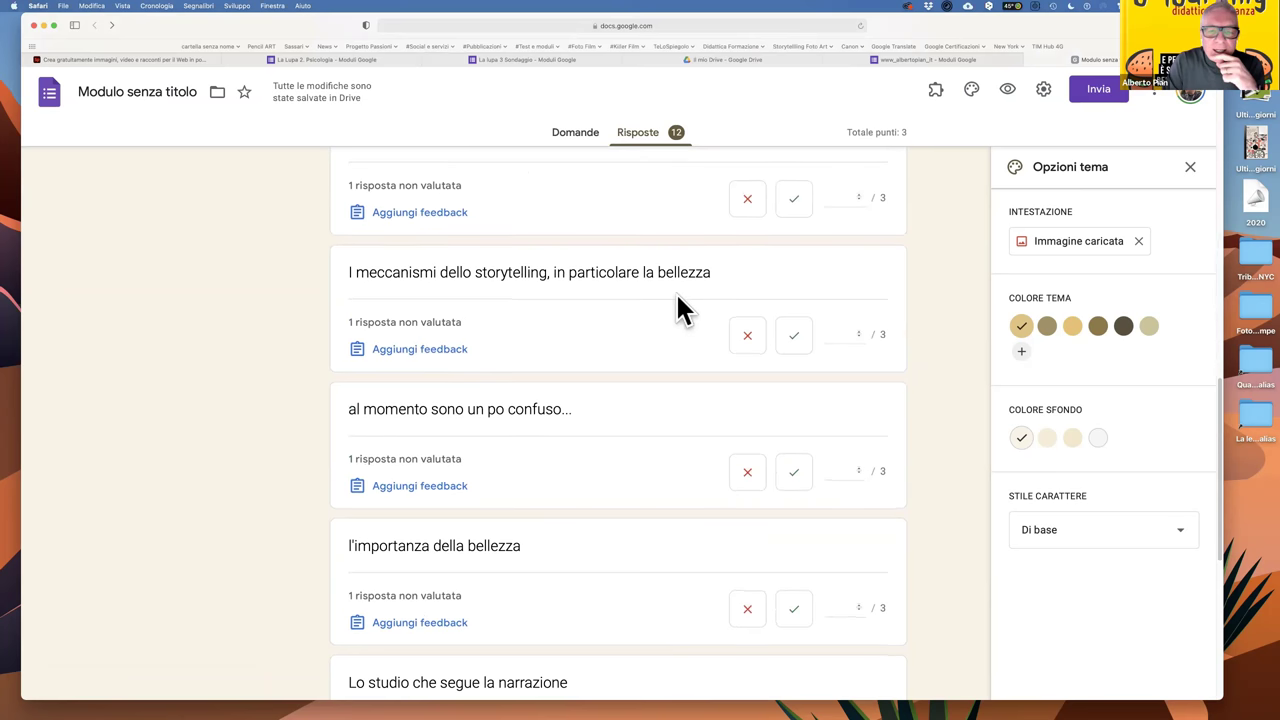
scroll(615, 390, down, 1)
scroll(611, 378, down, 2)
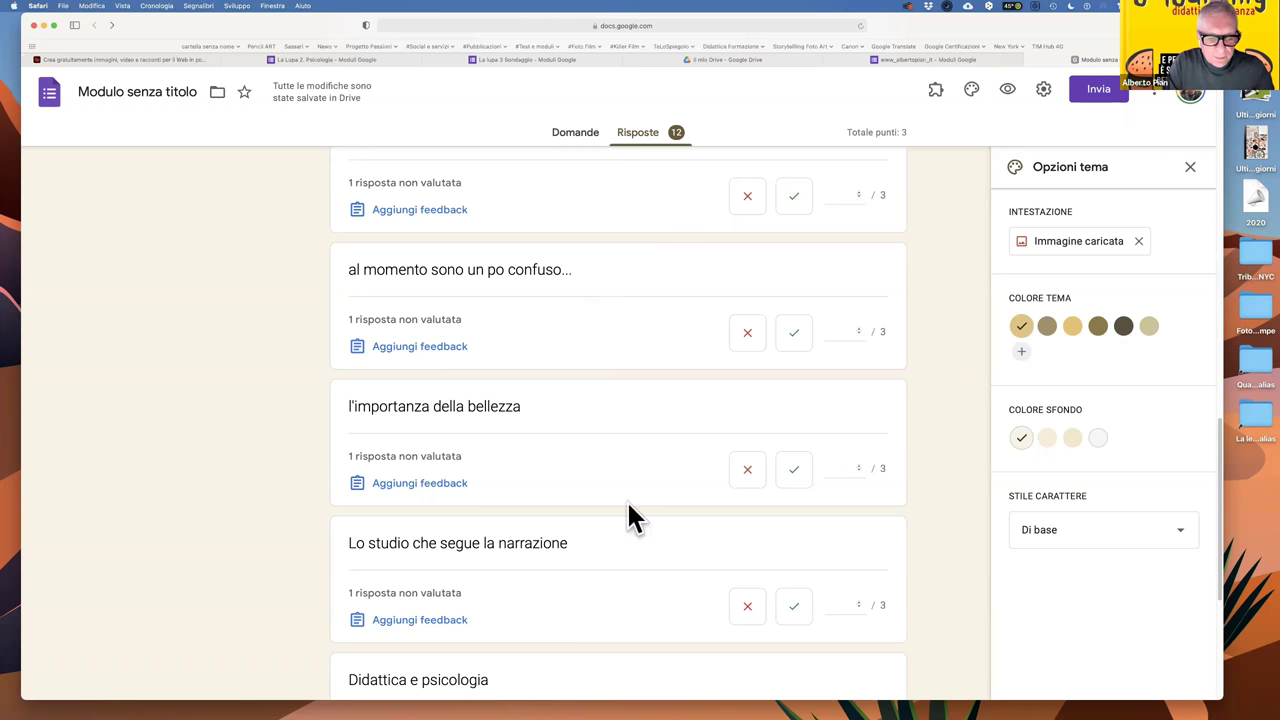
scroll(628, 504, down, 3)
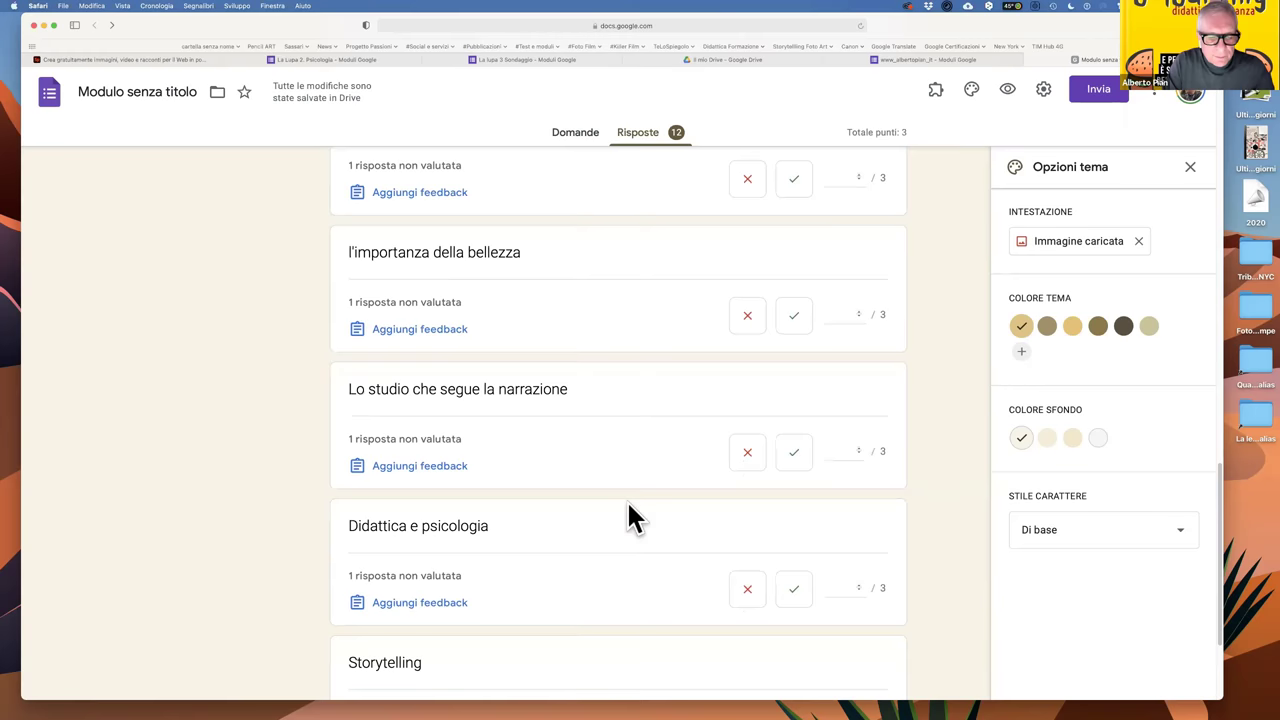
scroll(600, 470, down, 2)
scroll(630, 460, down, 1)
scroll(610, 463, up, 10)
scroll(610, 463, up, 2)
scroll(610, 463, up, 2)
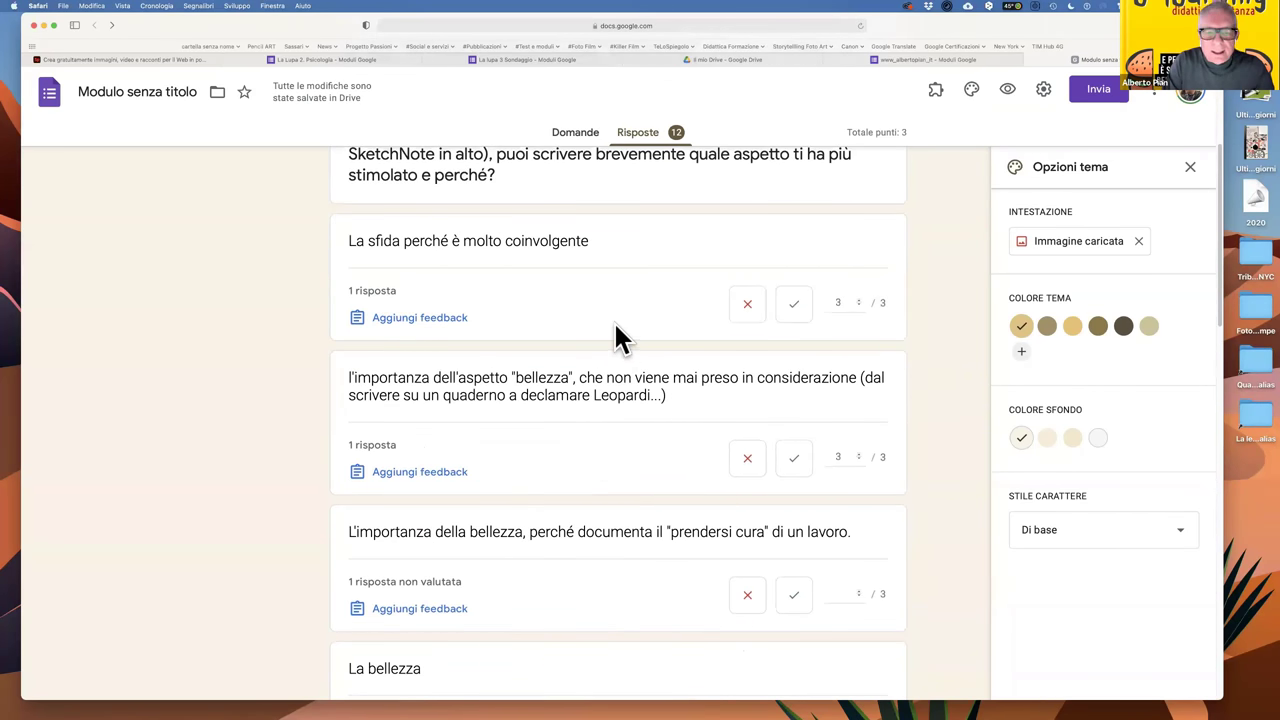
scroll(613, 321, up, 3)
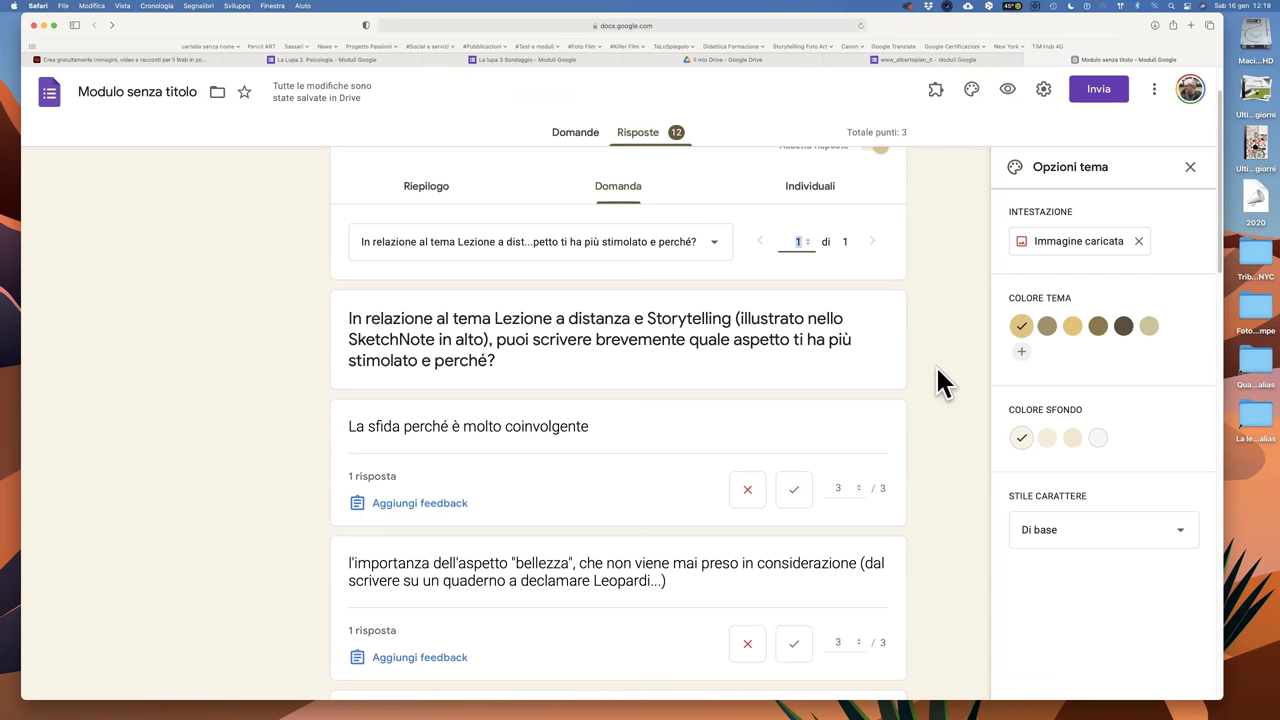
scroll(935, 364, down, 1)
scroll(948, 388, down, 4)
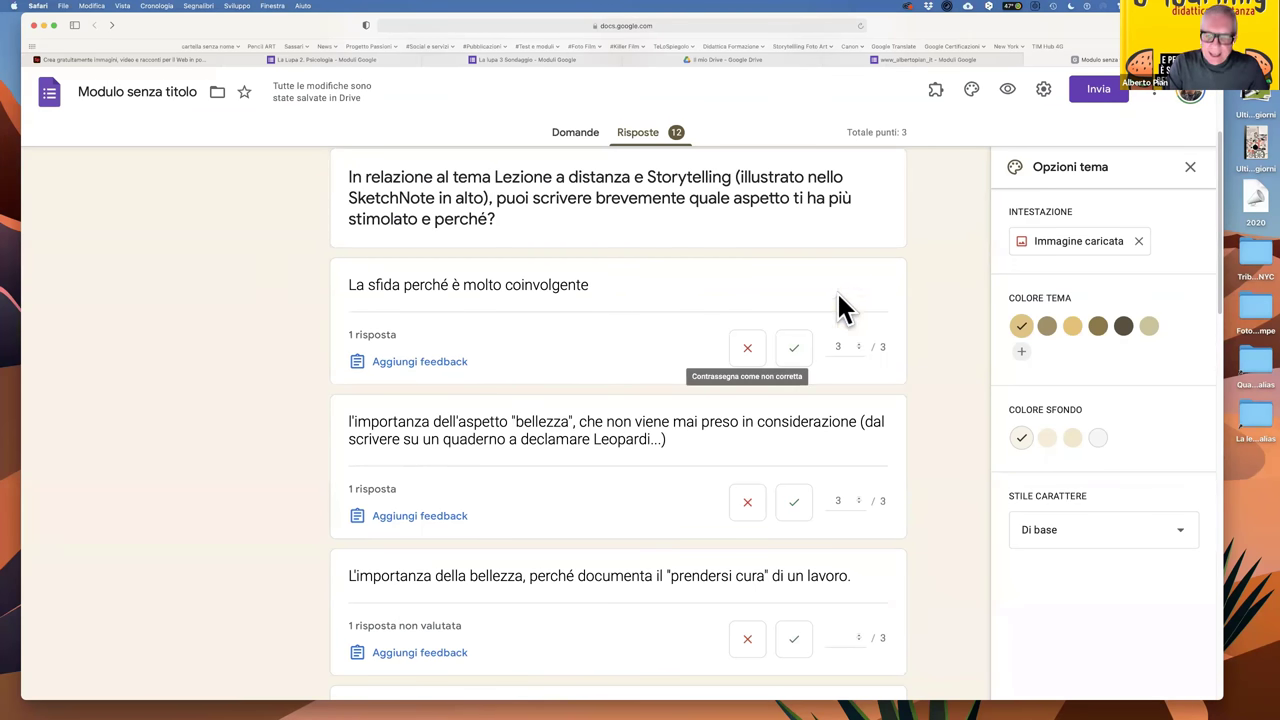
Show the form's questions and review the sketchnote image with the short-answer question below it.
click(575, 137)
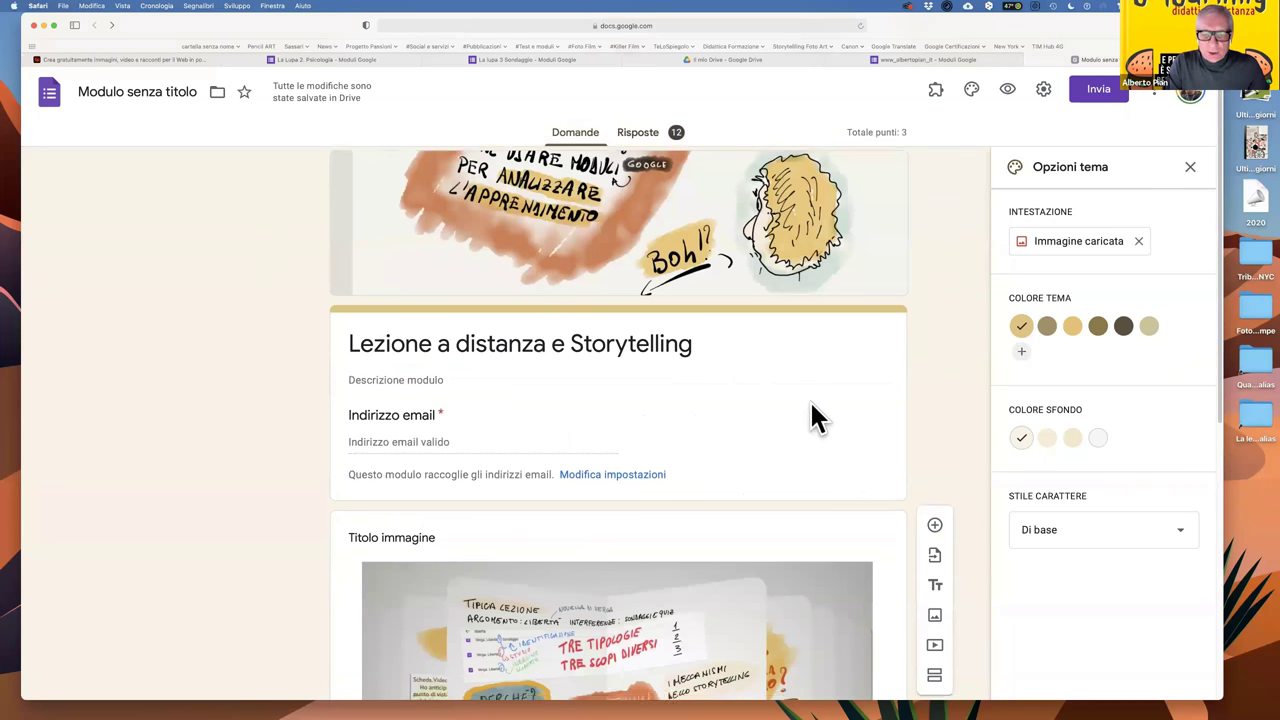
scroll(809, 399, down, 5)
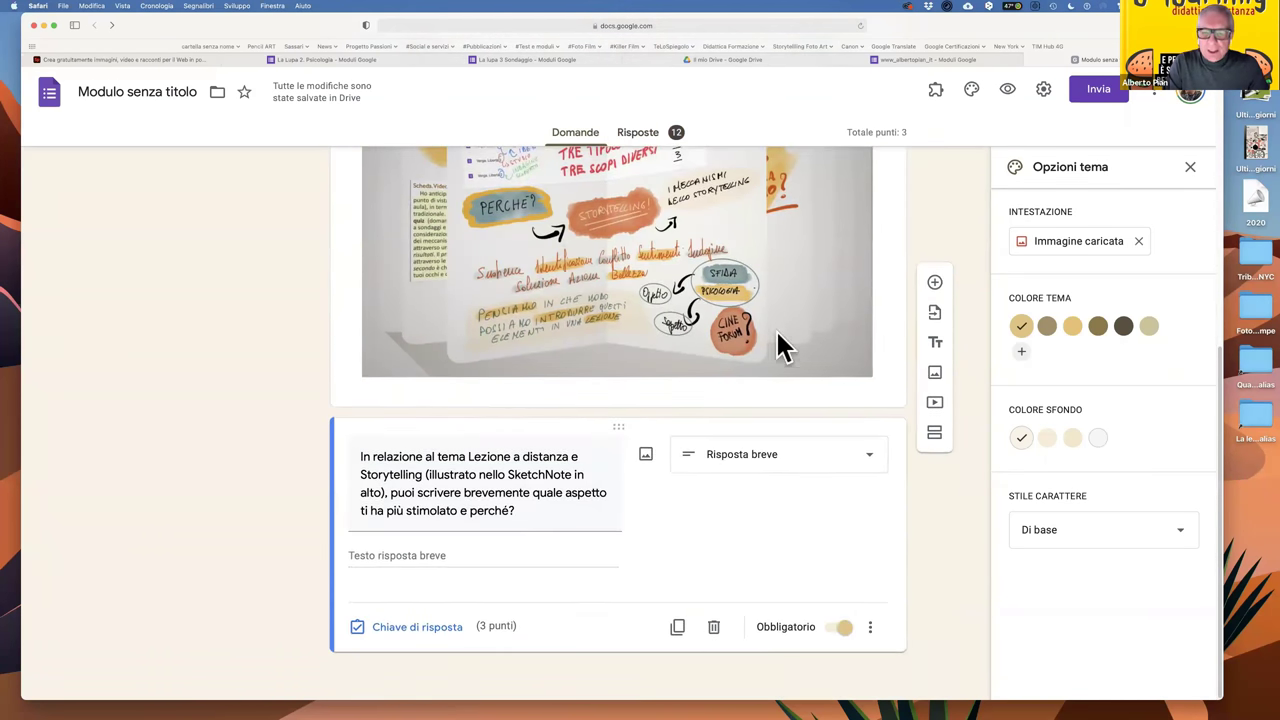
scroll(778, 322, up, 4)
Return to the responses and reread the participants' answers about beauty, structure and storytelling along with their grading fields.
click(648, 136)
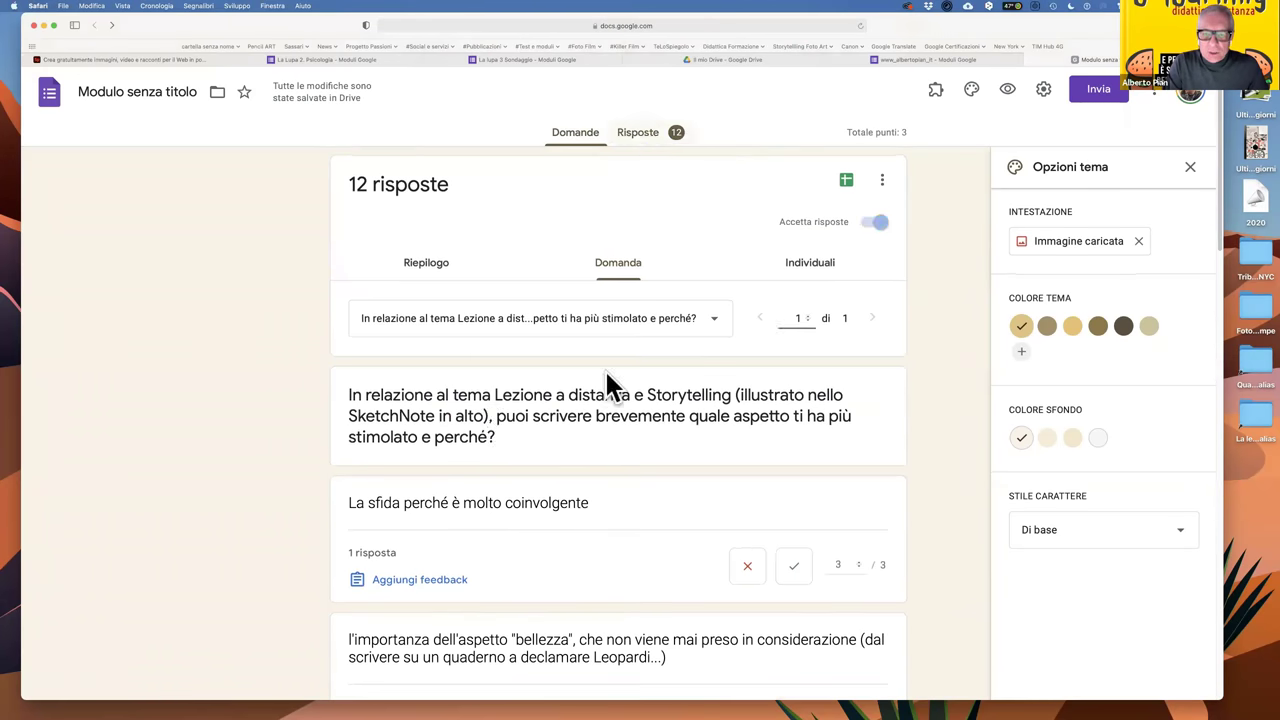
scroll(942, 326, down, 1)
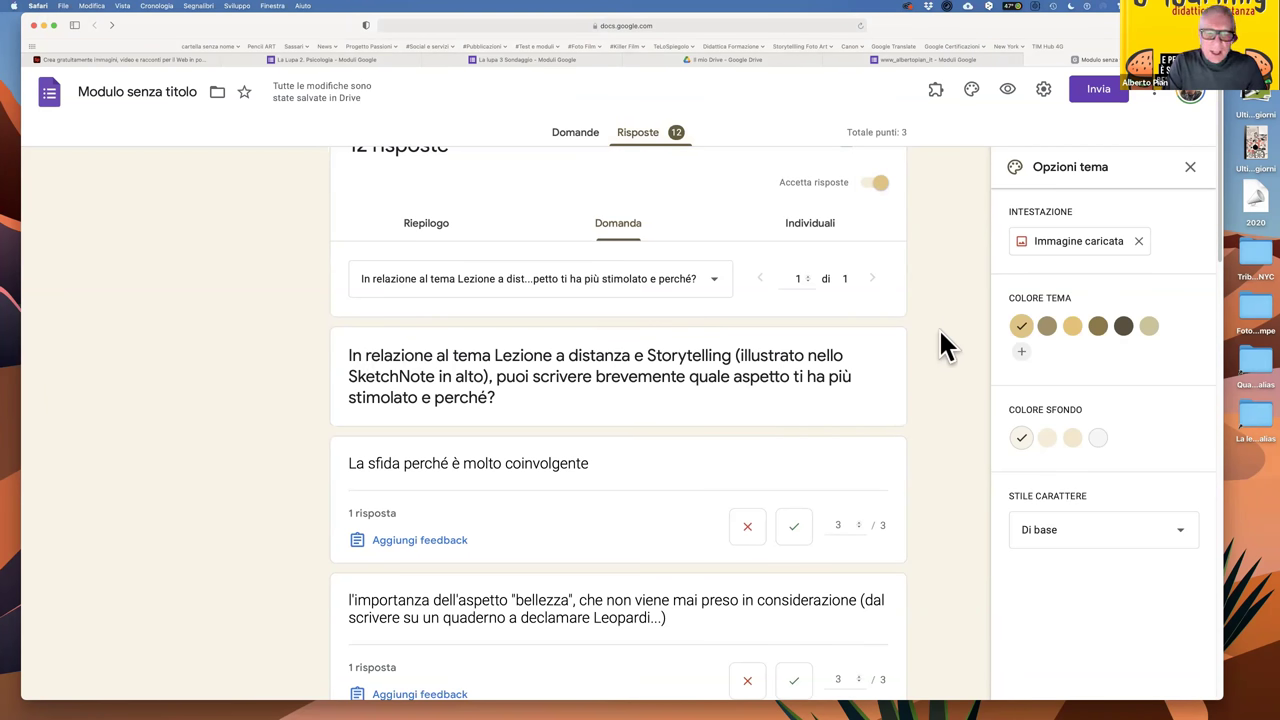
scroll(597, 526, down, 5)
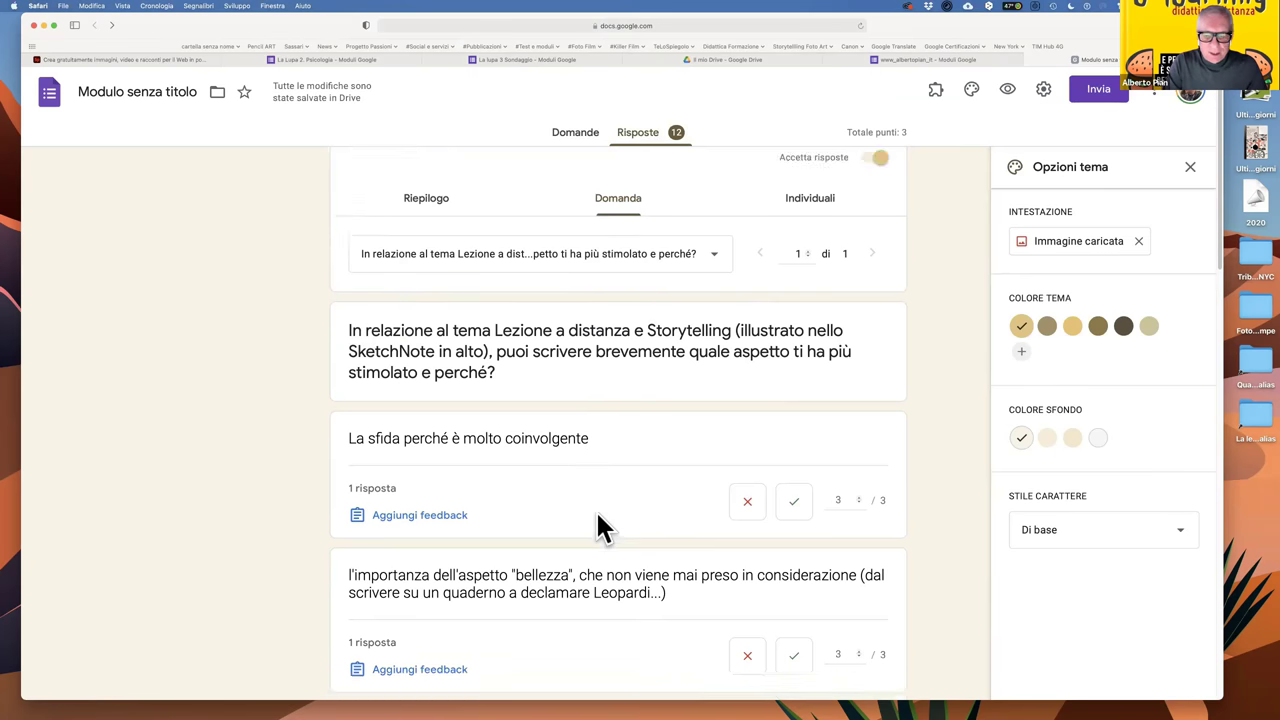
scroll(597, 526, down, 2)
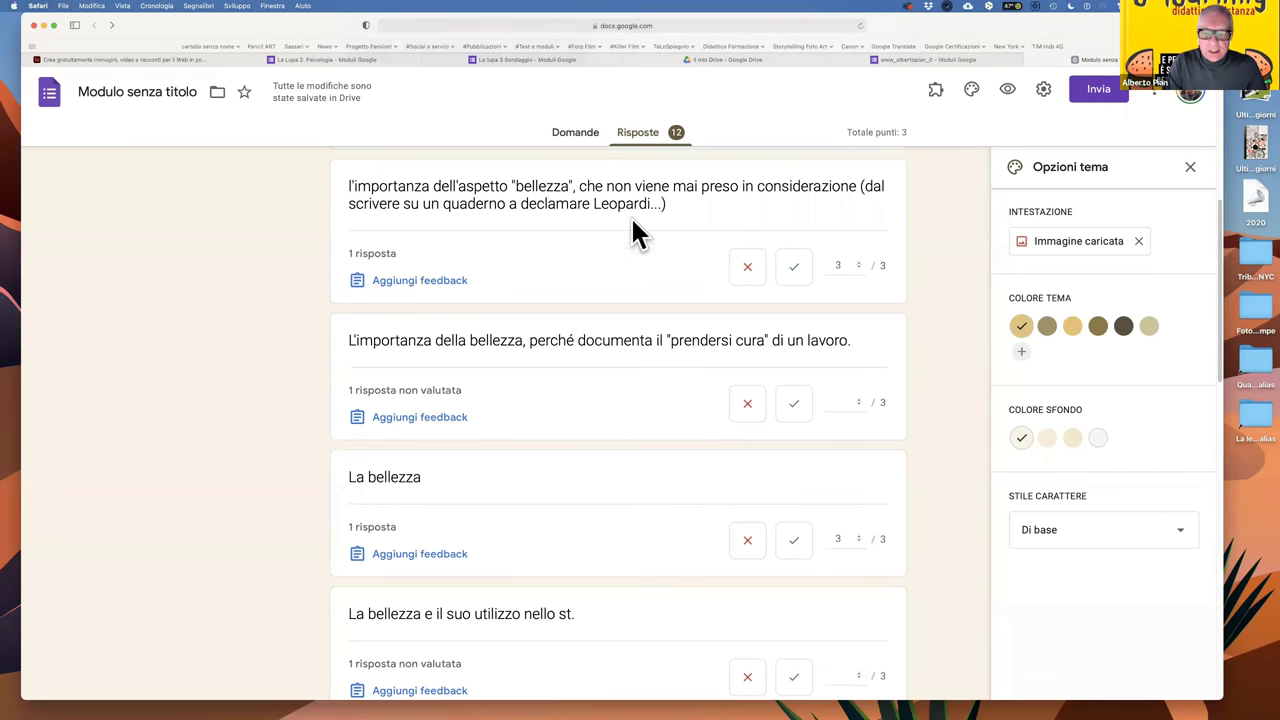
scroll(652, 336, up, 1)
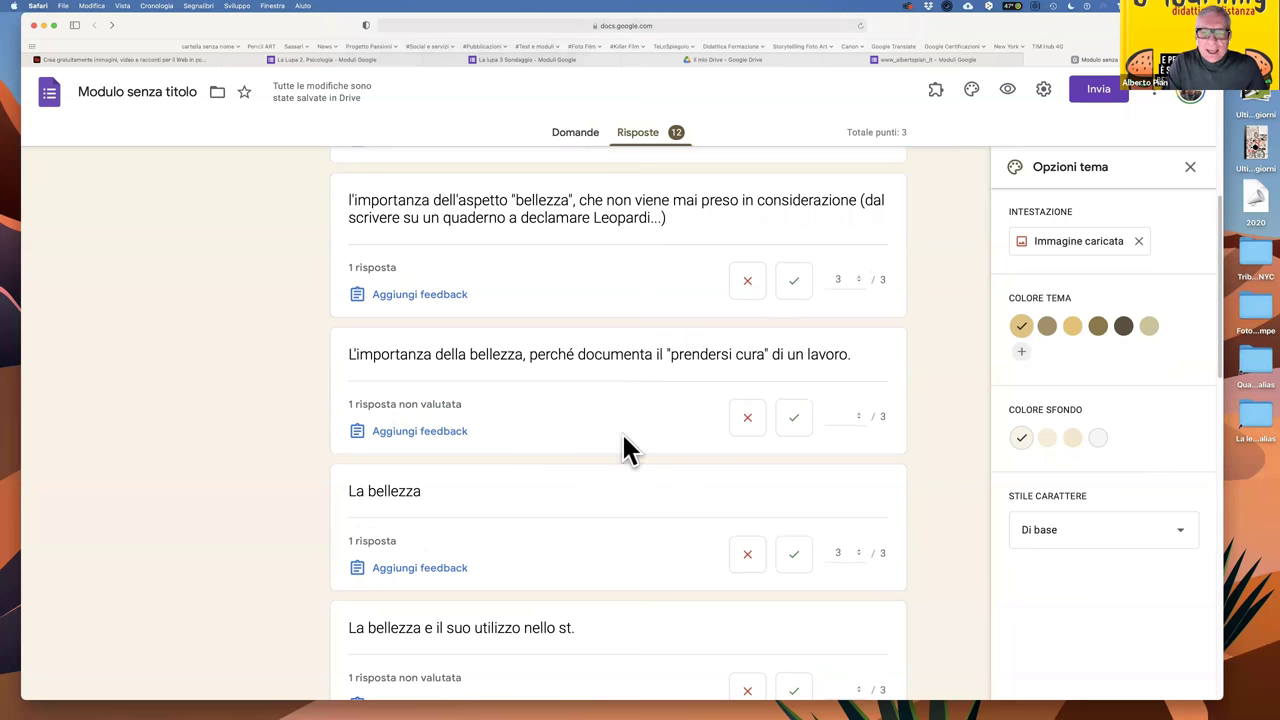
scroll(622, 465, down, 10)
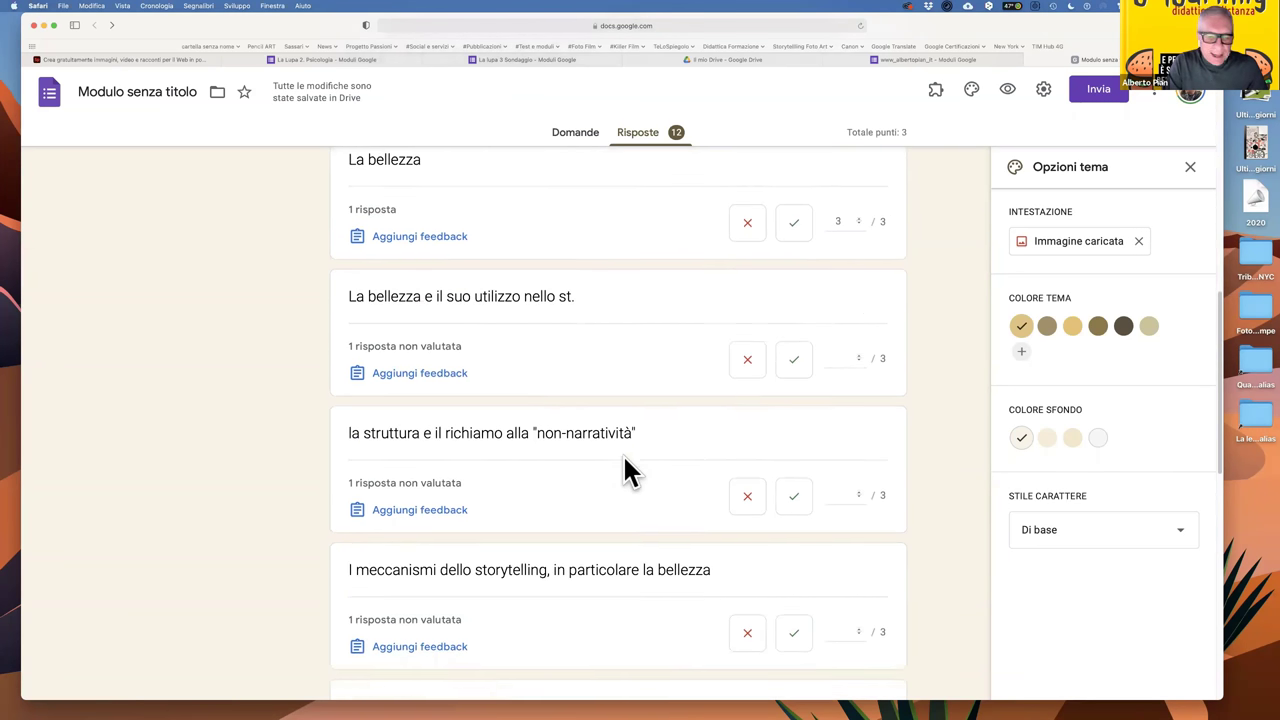
scroll(591, 400, down, 3)
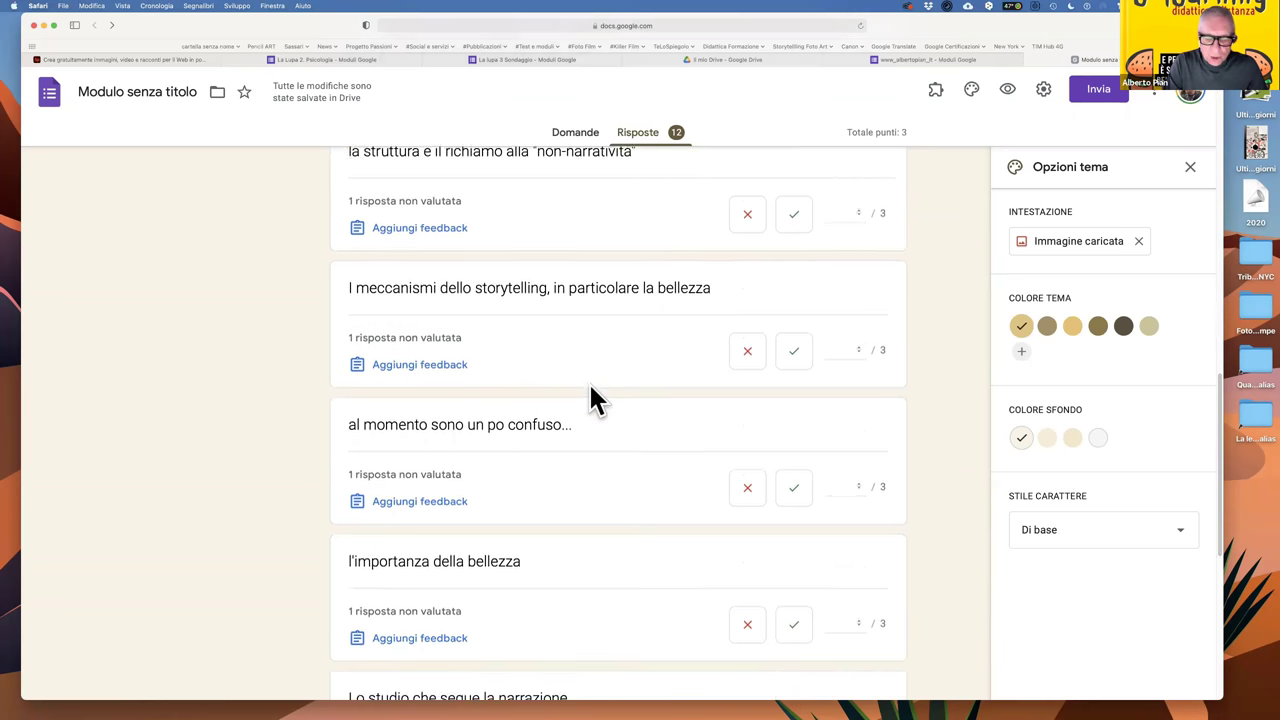
scroll(591, 400, down, 1)
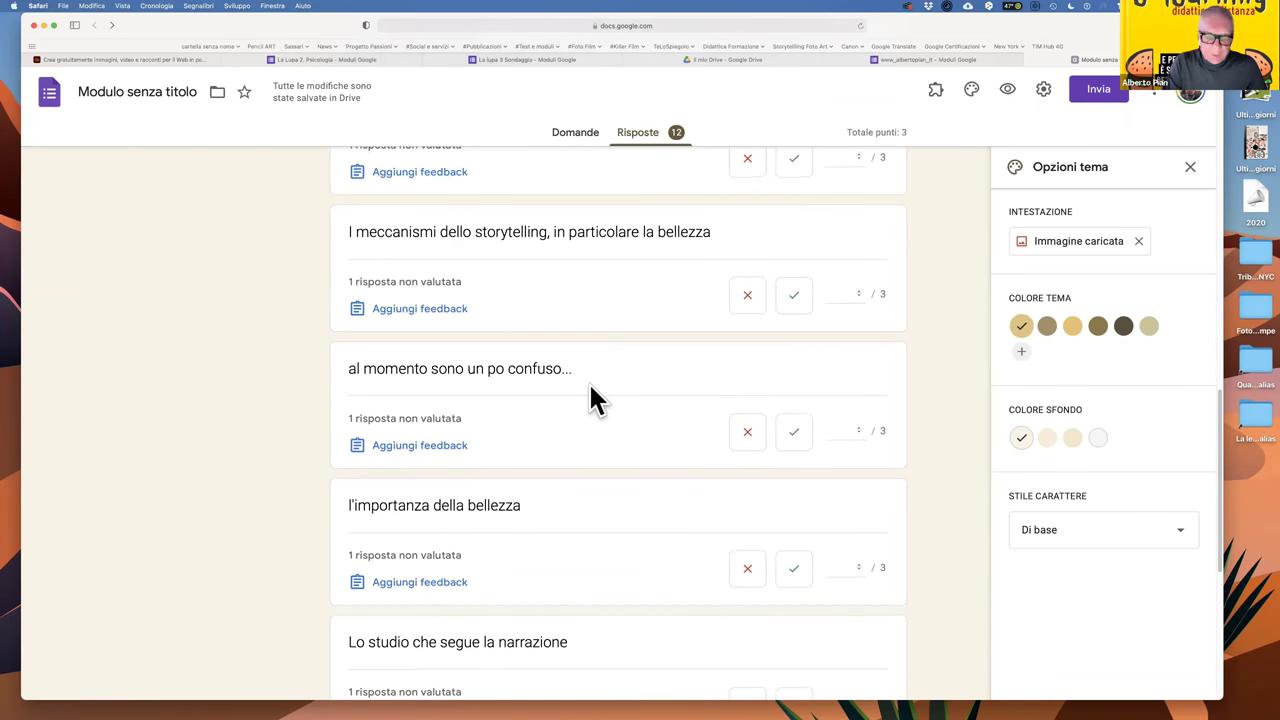
scroll(591, 400, down, 3)
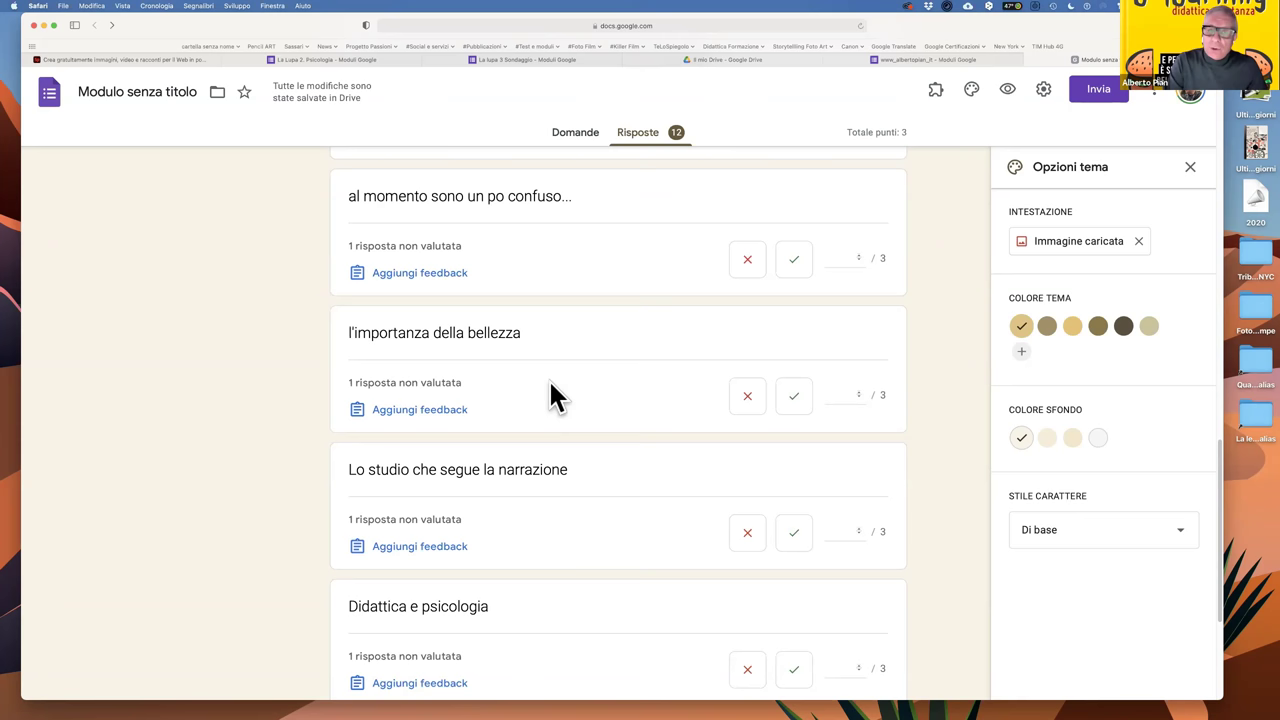
scroll(566, 400, up, 3)
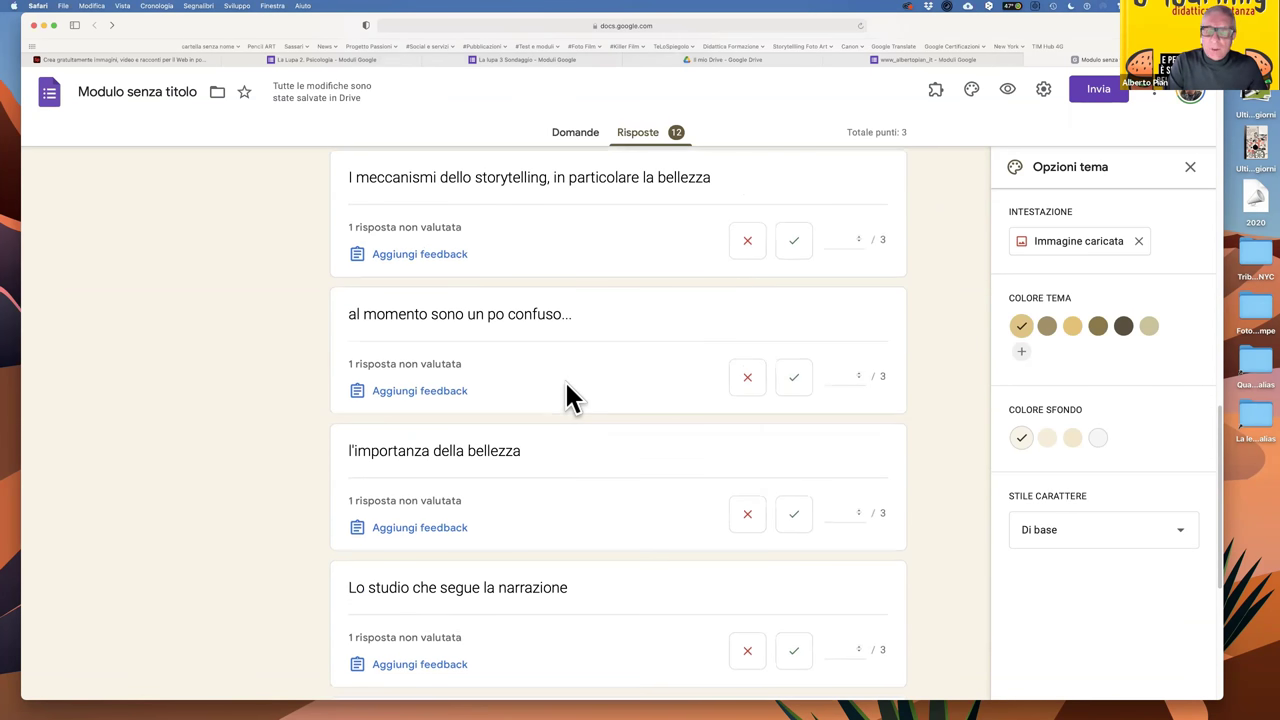
scroll(586, 362, up, 10)
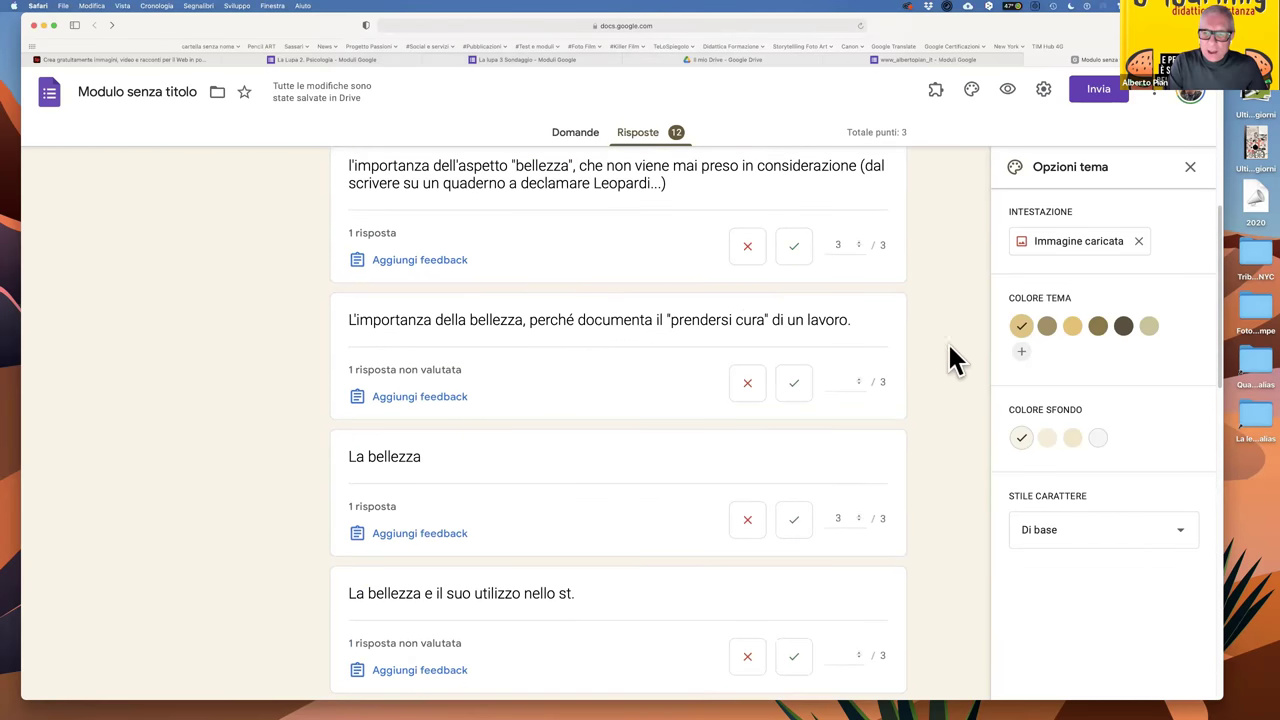
scroll(949, 375, up, 5)
scroll(949, 393, up, 3)
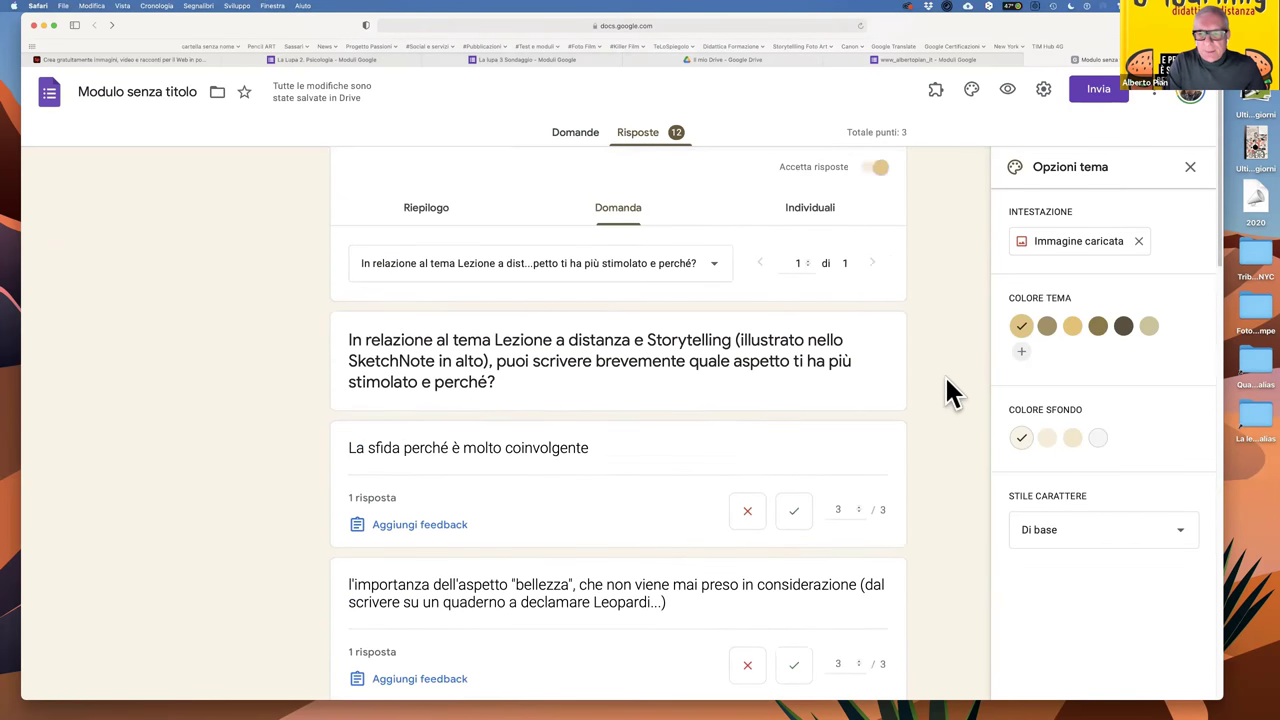
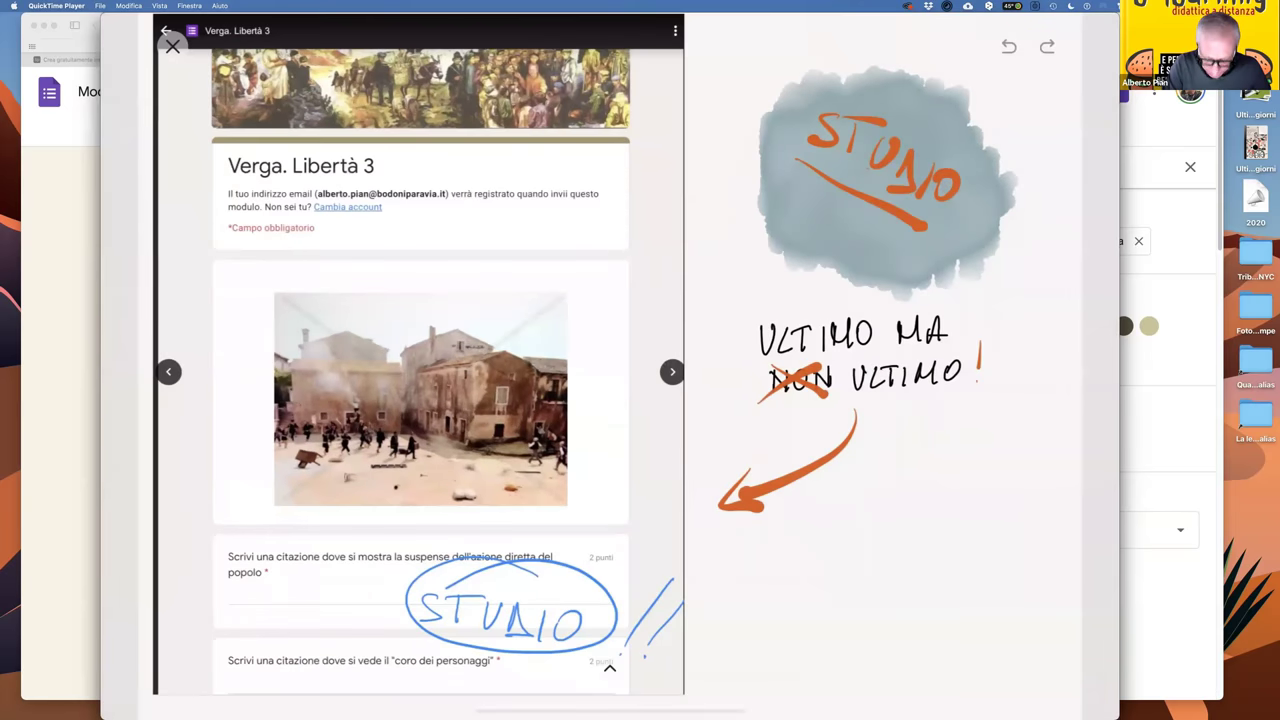
Switch from the "Appunti webinar" notebook to Safari and view the opening text and questions of the "La Lupa 2. Psicologia" form.
mouse_move(852, 444)
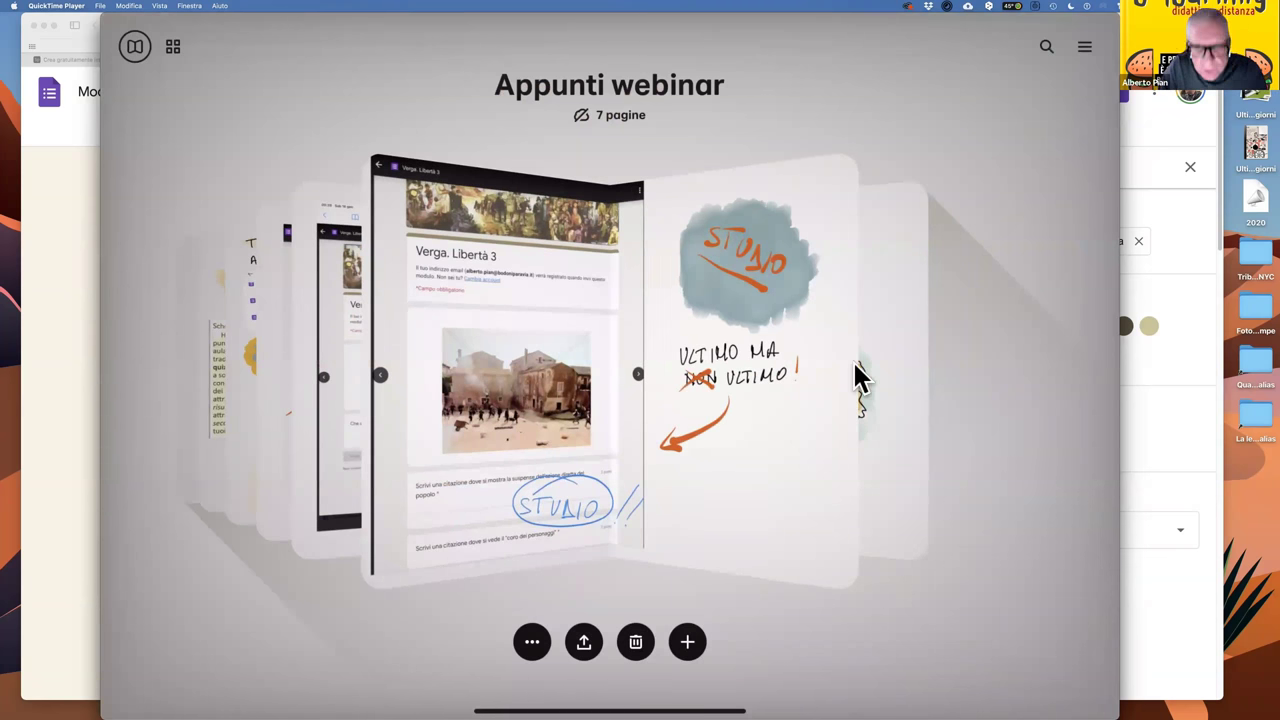
key(super+Tab)
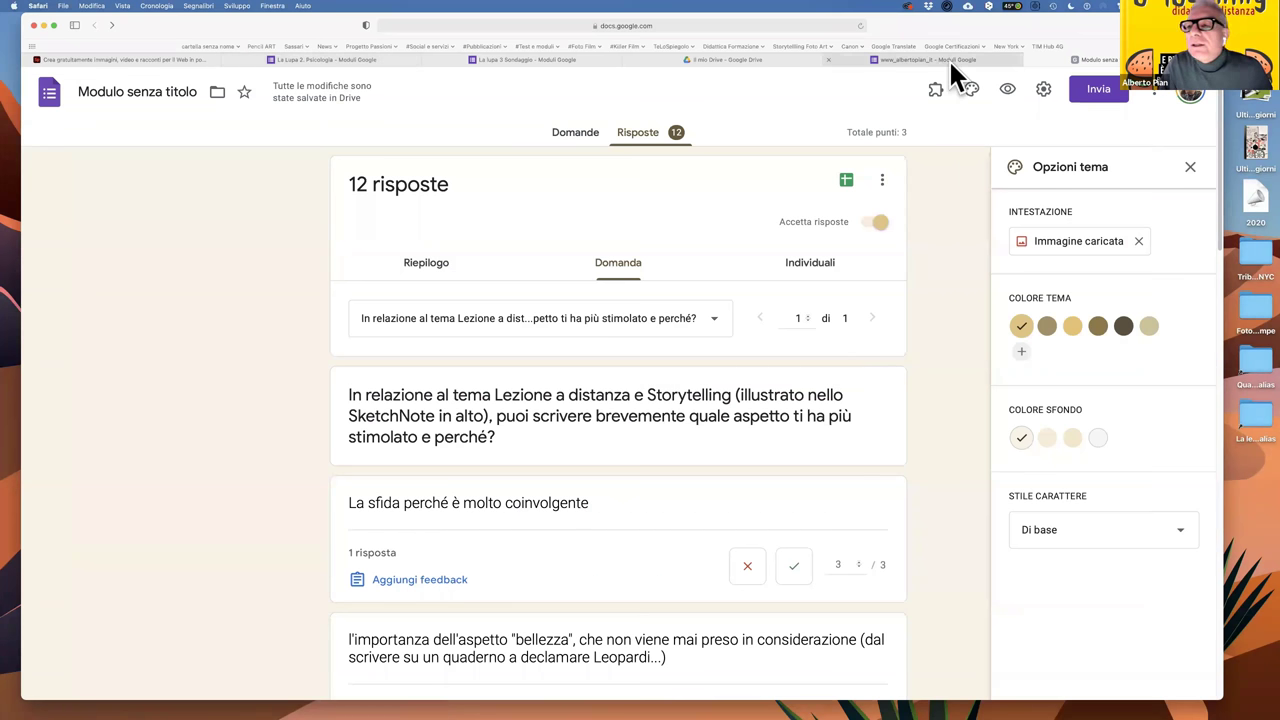
click(321, 62)
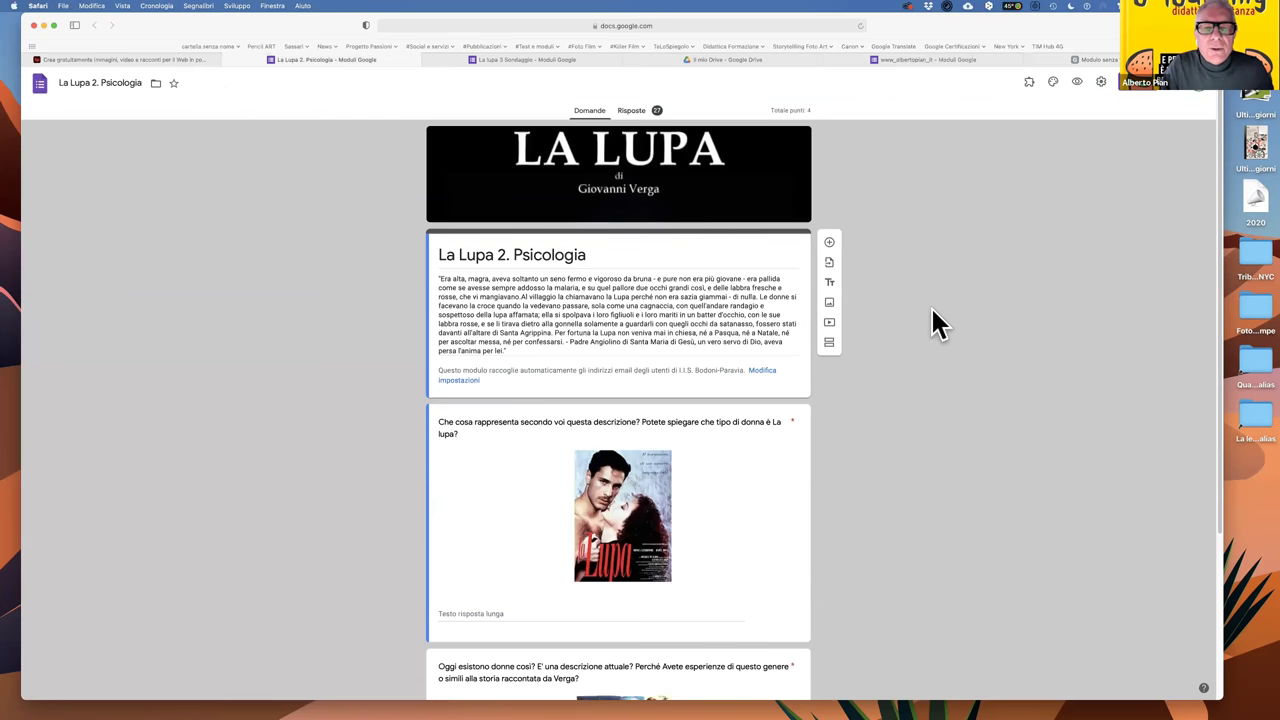
scroll(932, 311, down, 1)
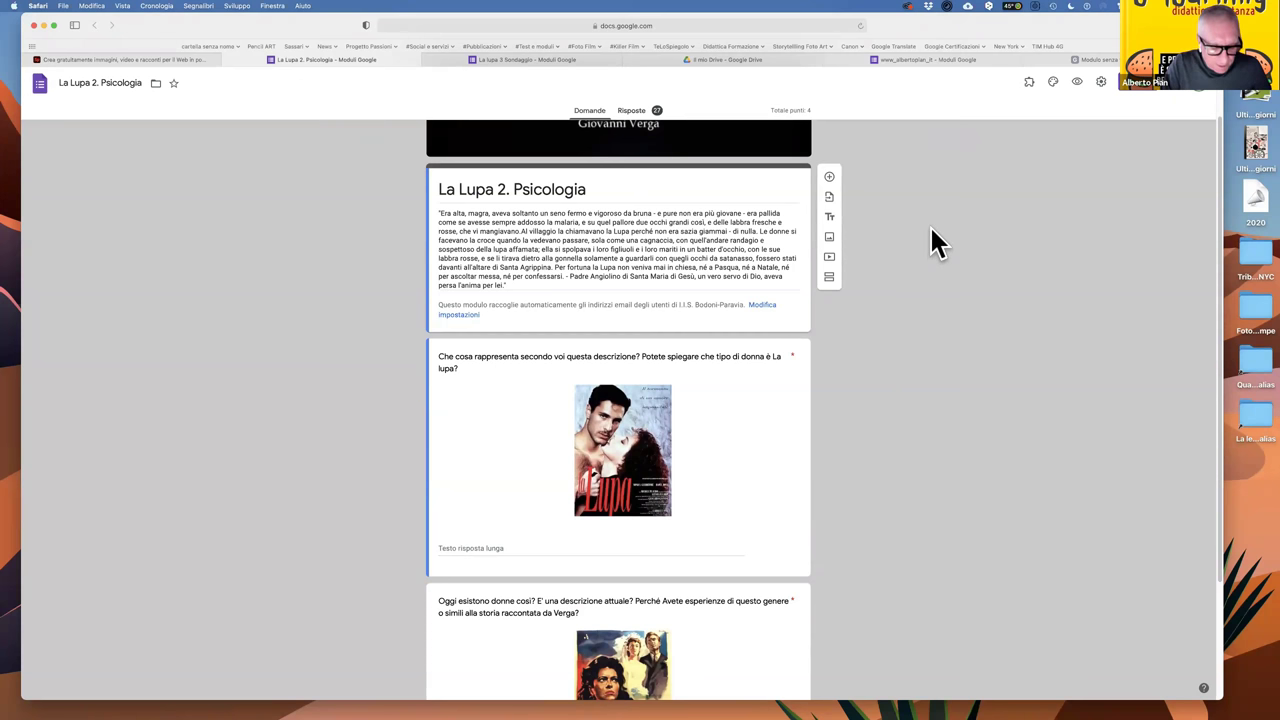
Enlarge the page and read through the "La Lupa 2. Psicologia" form, from the Verga passage to the second long-answer question.
scroll(700, 216, up, 2)
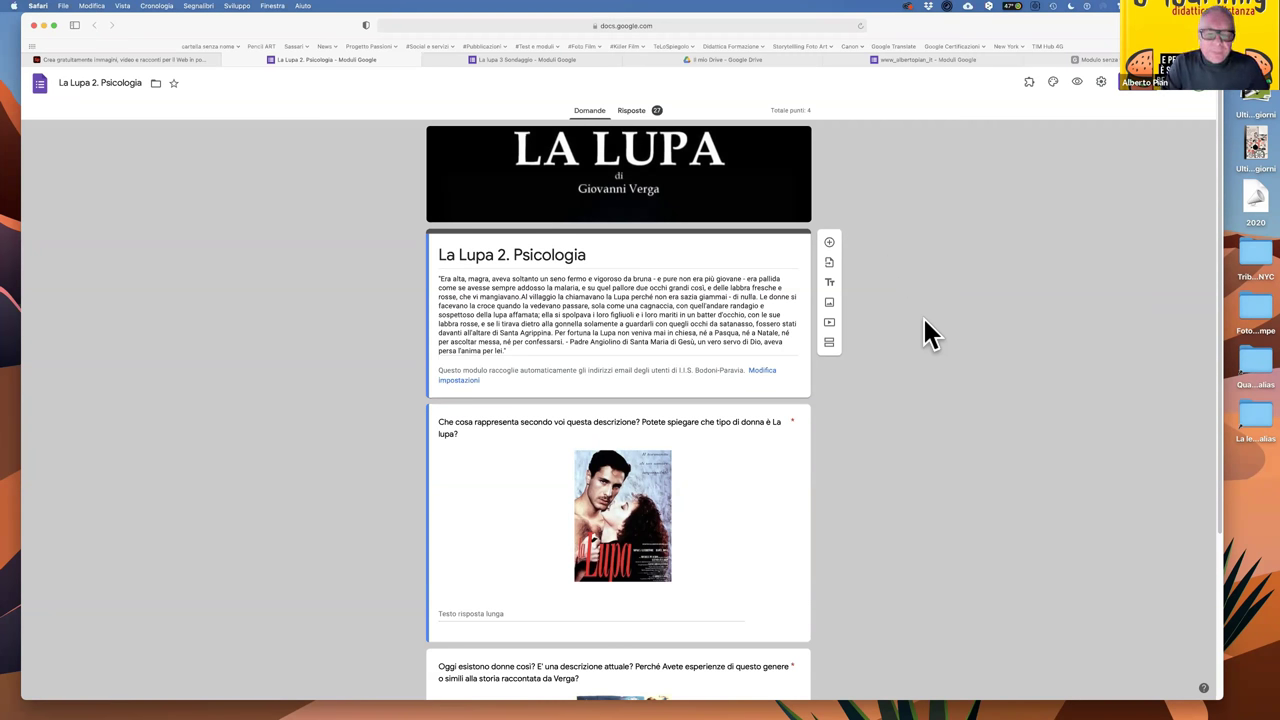
scroll(924, 322, down, 3)
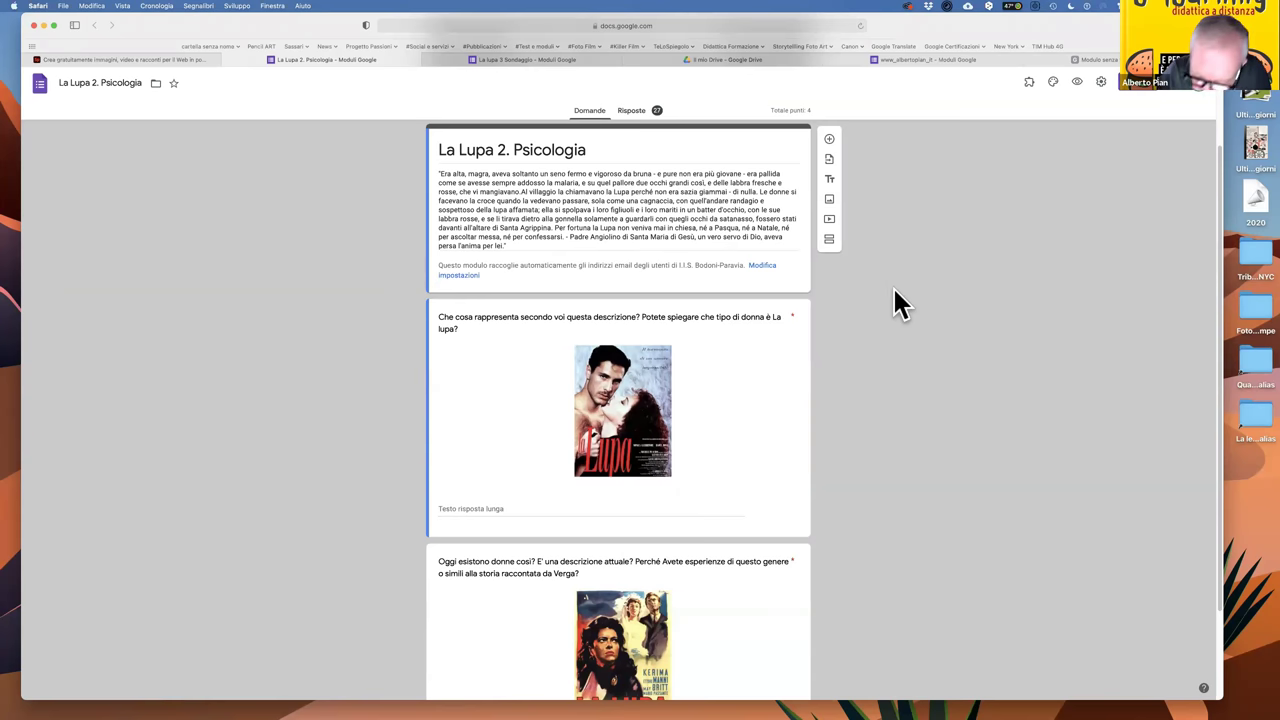
key(super+equal)
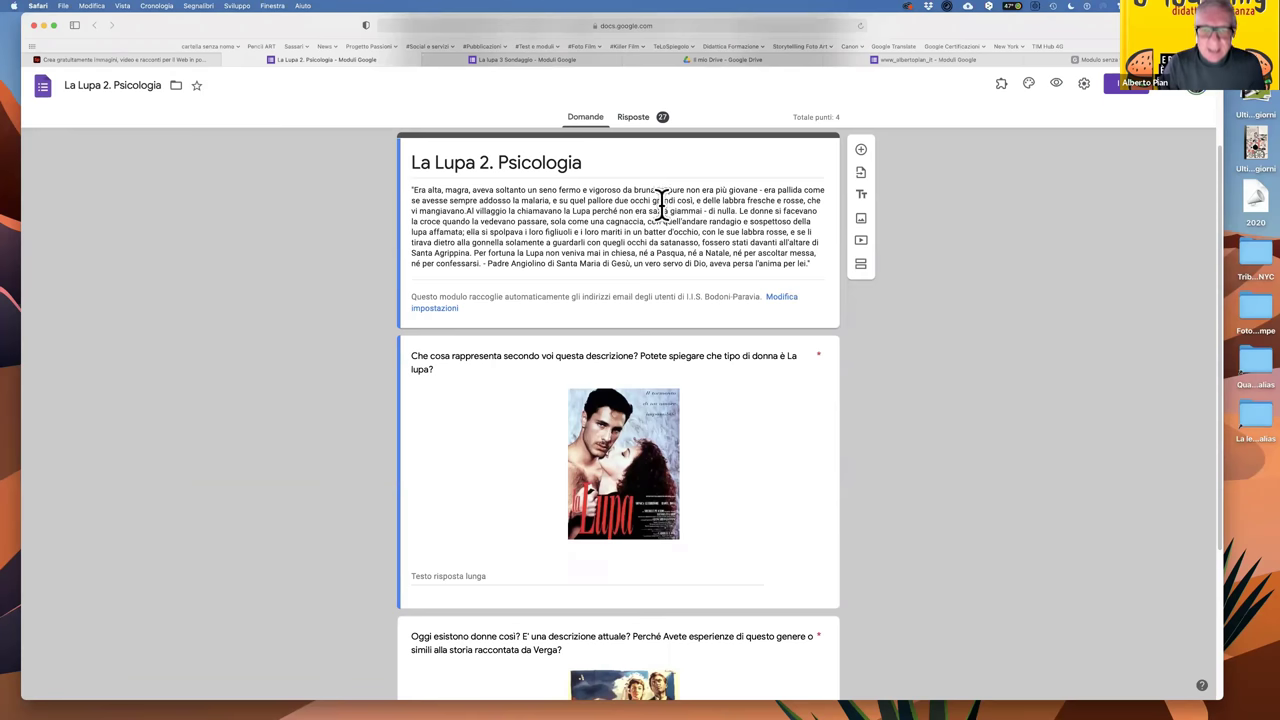
scroll(600, 220, down, 1)
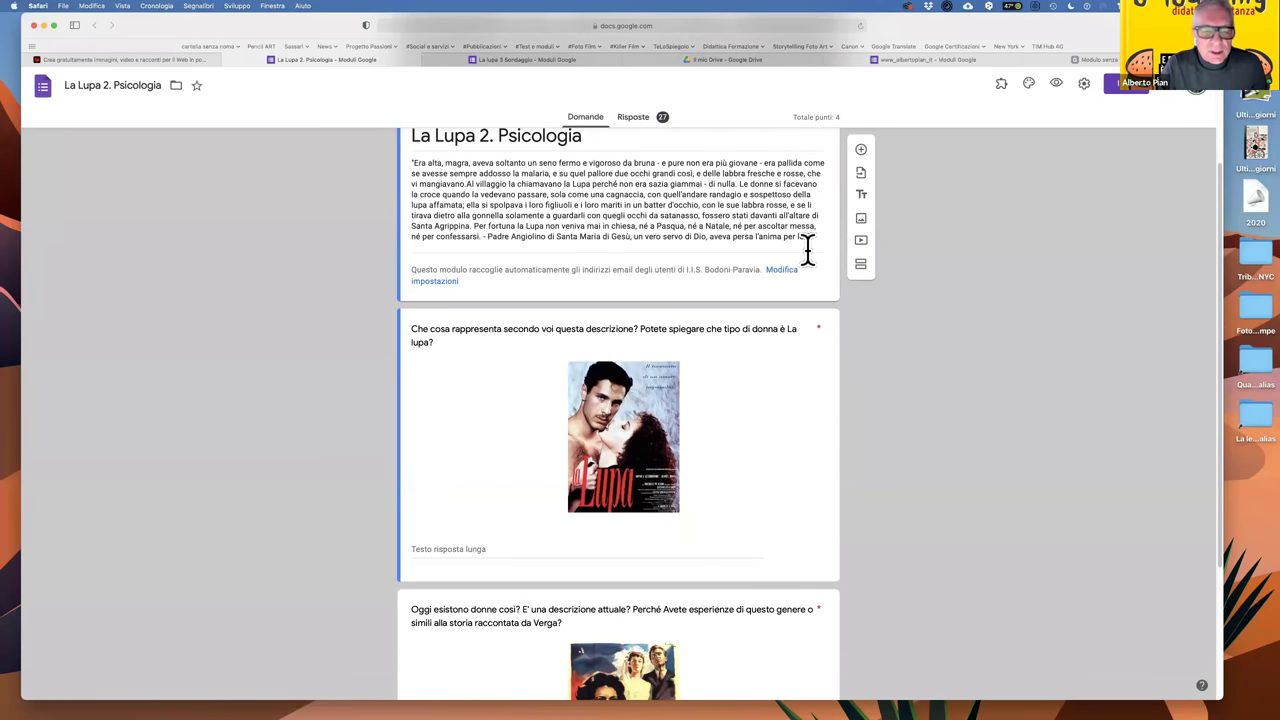
scroll(808, 250, down, 4)
scroll(808, 266, up, 1)
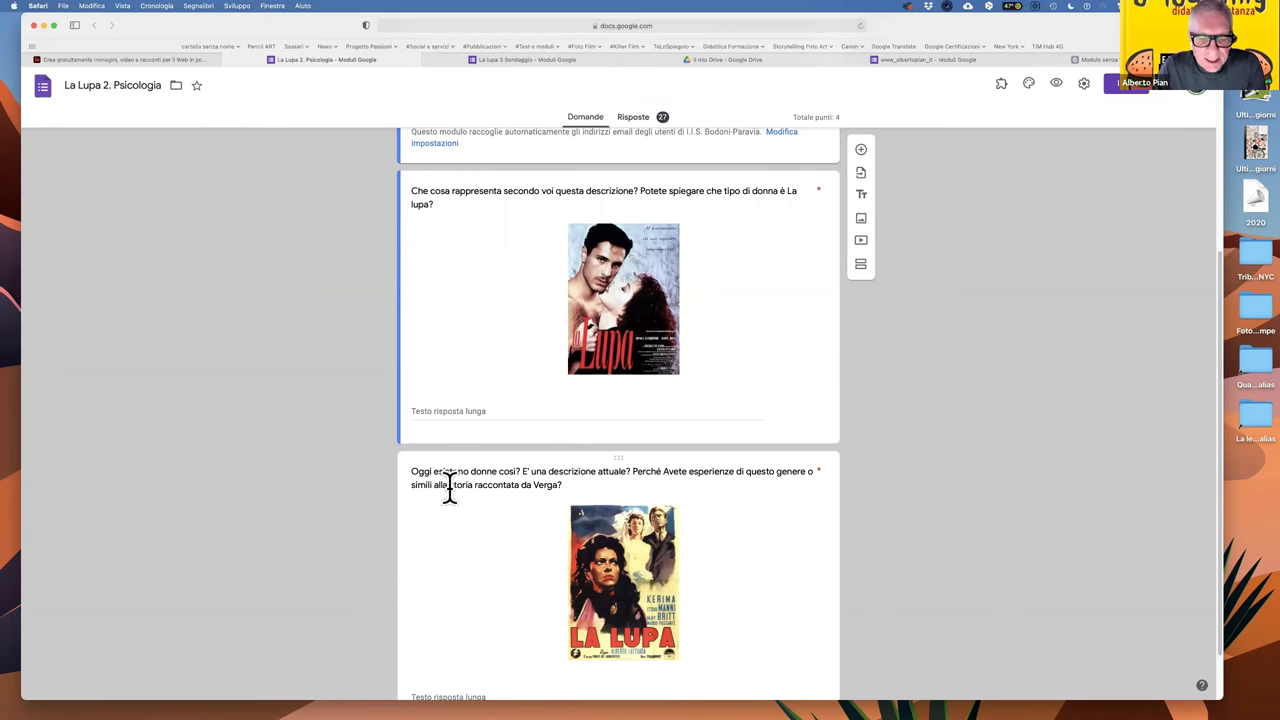
scroll(697, 500, down, 3)
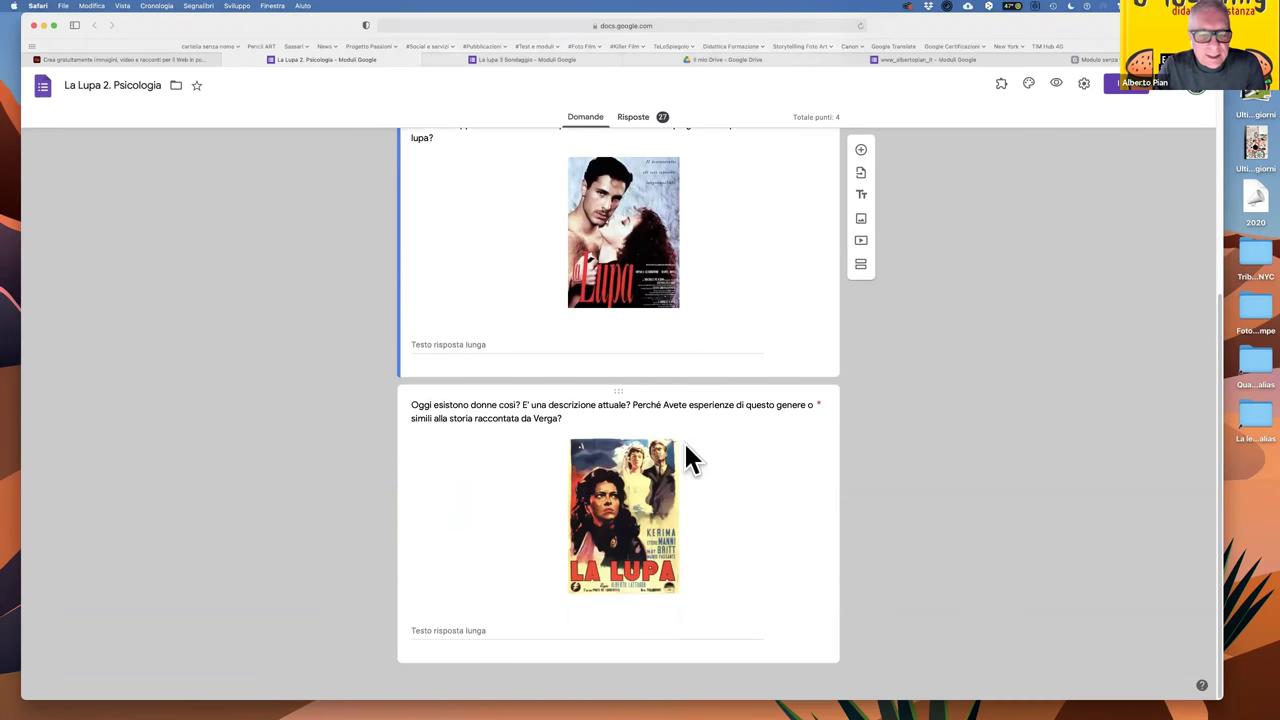
scroll(515, 457, up, 2)
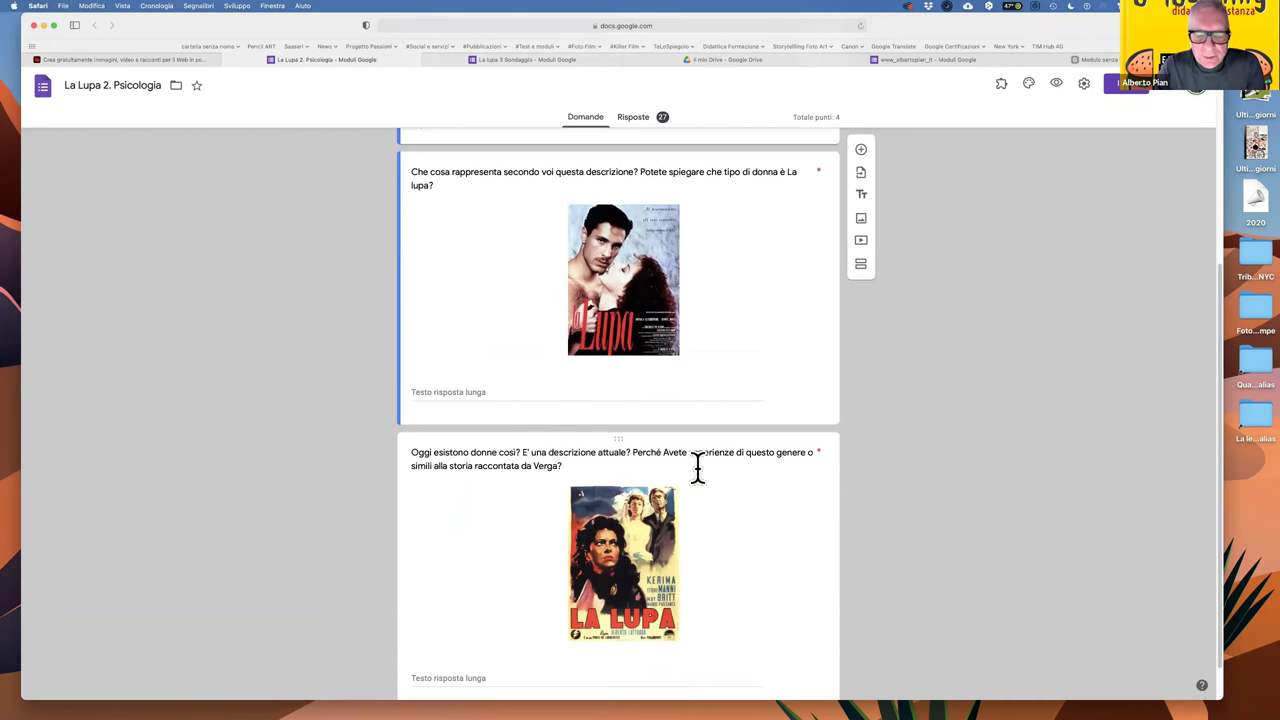
scroll(757, 470, up, 2)
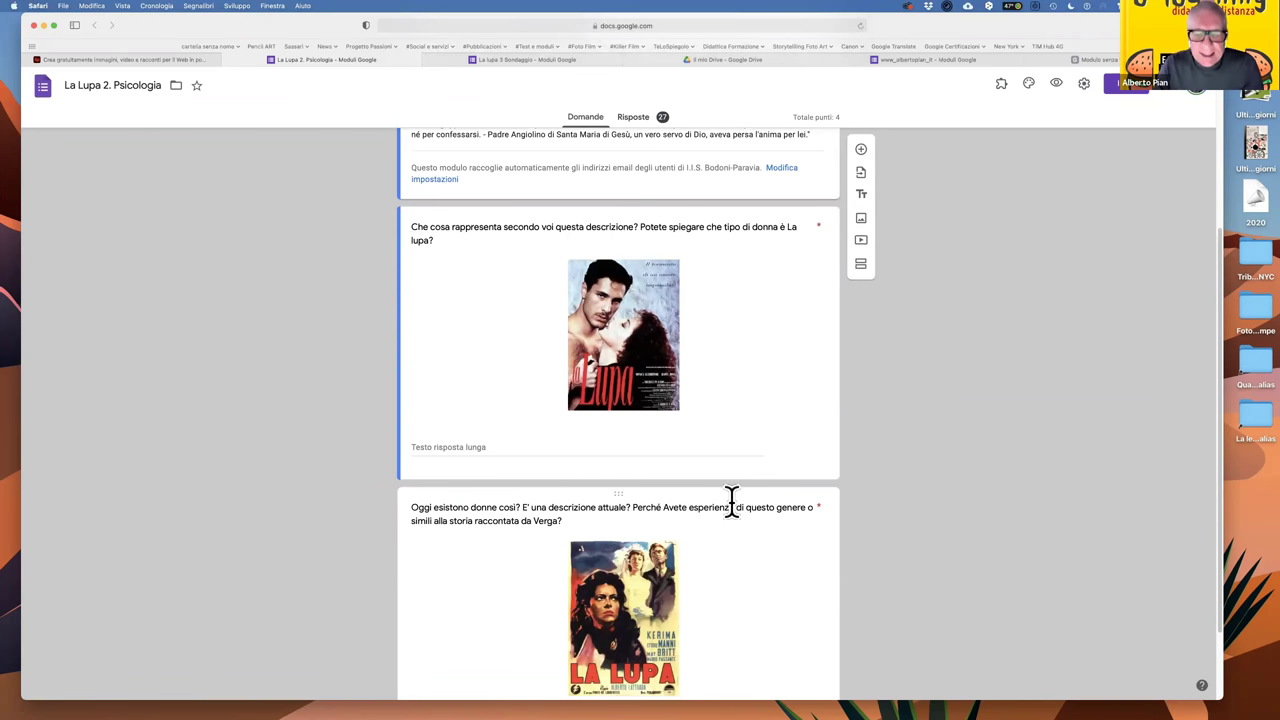
scroll(733, 484, up, 5)
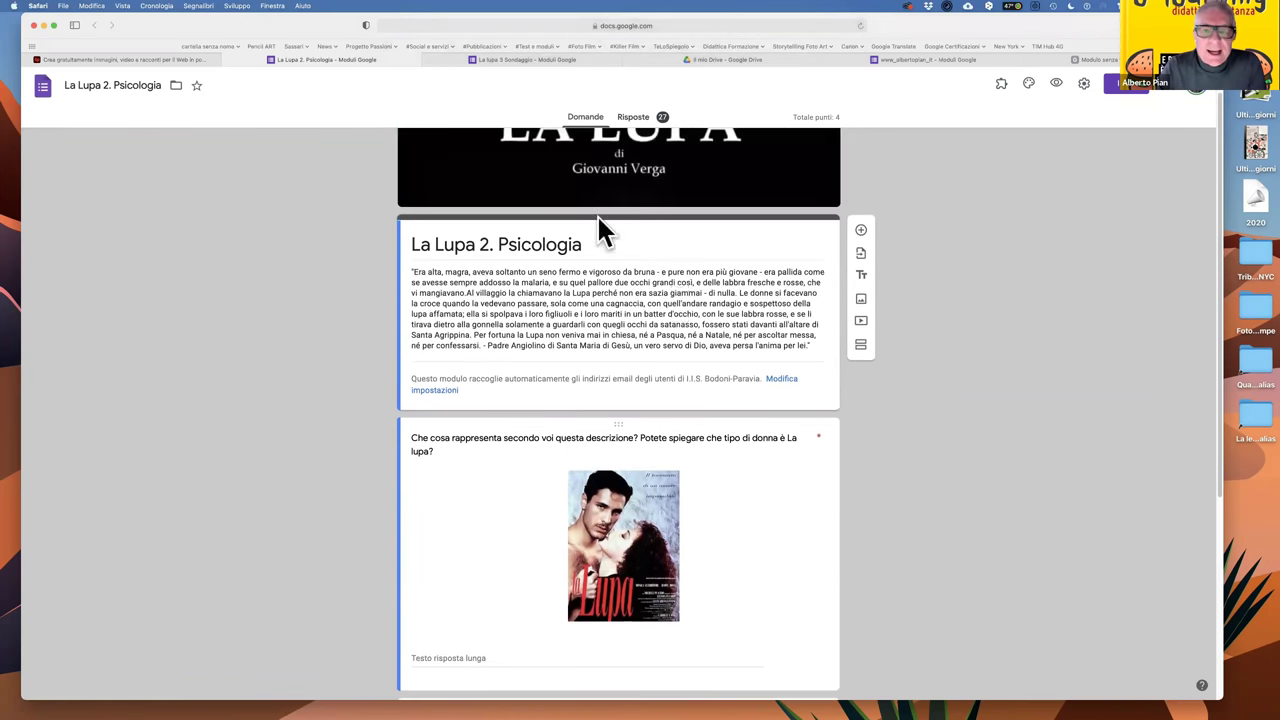
scroll(688, 211, up, 1)
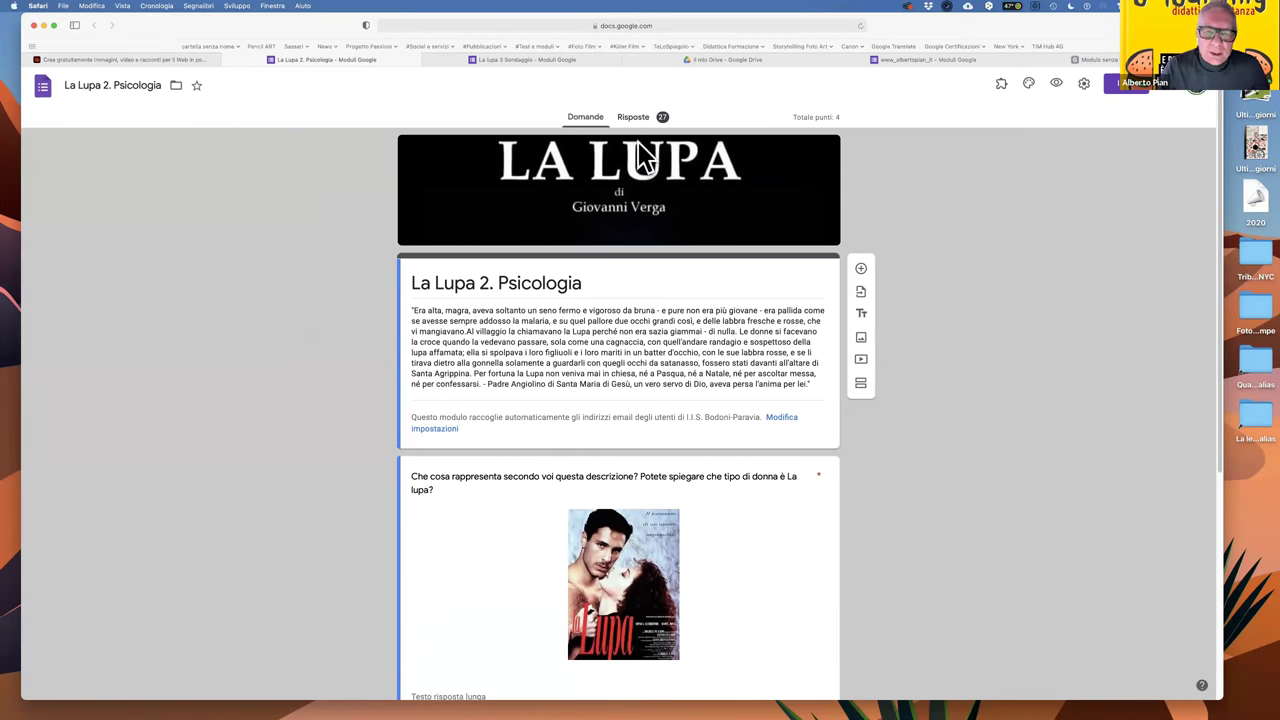
Examine the question on what type of woman La Lupa is and the one on whether the description is current.
scroll(698, 302, down, 3)
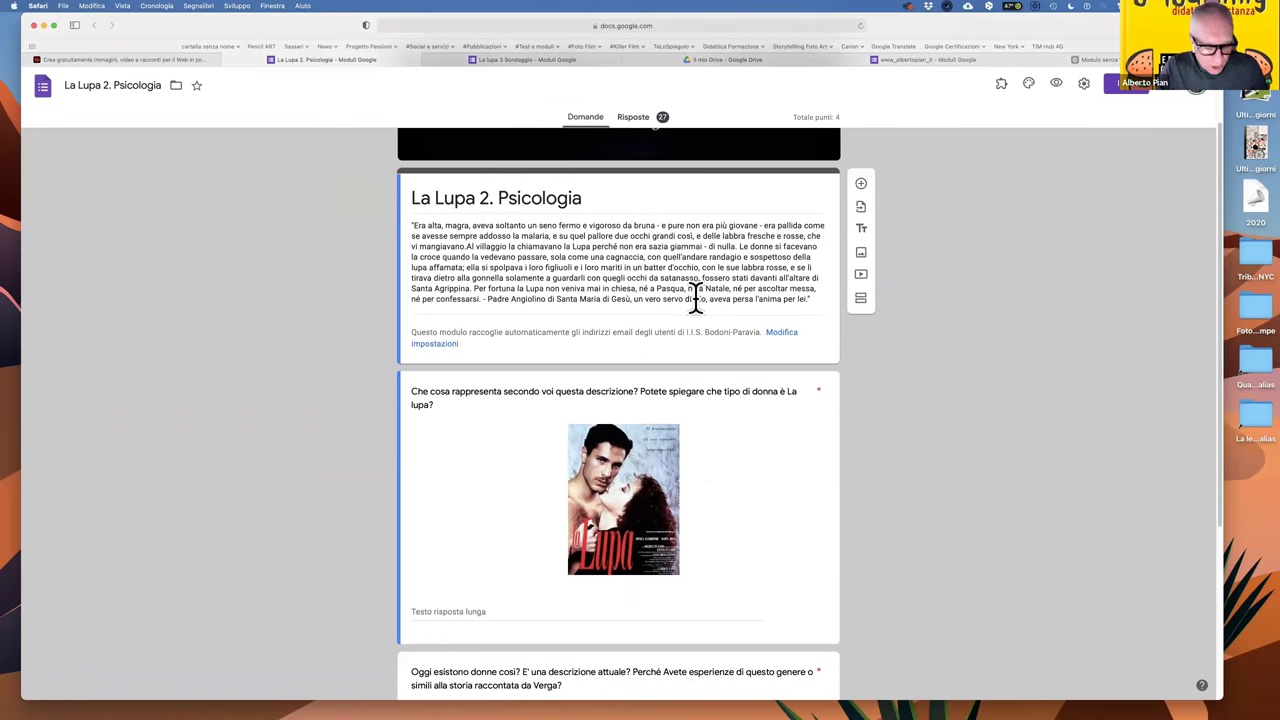
scroll(693, 285, down, 4)
scroll(695, 290, down, 2)
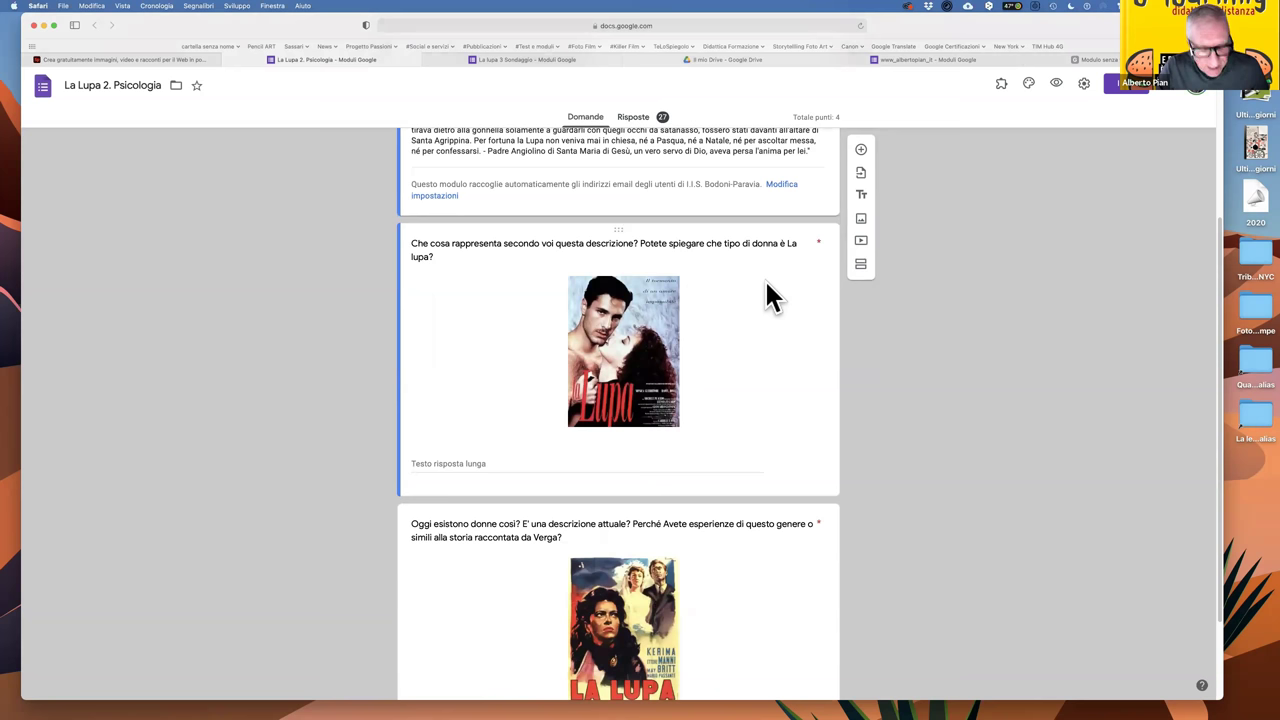
scroll(734, 257, up, 1)
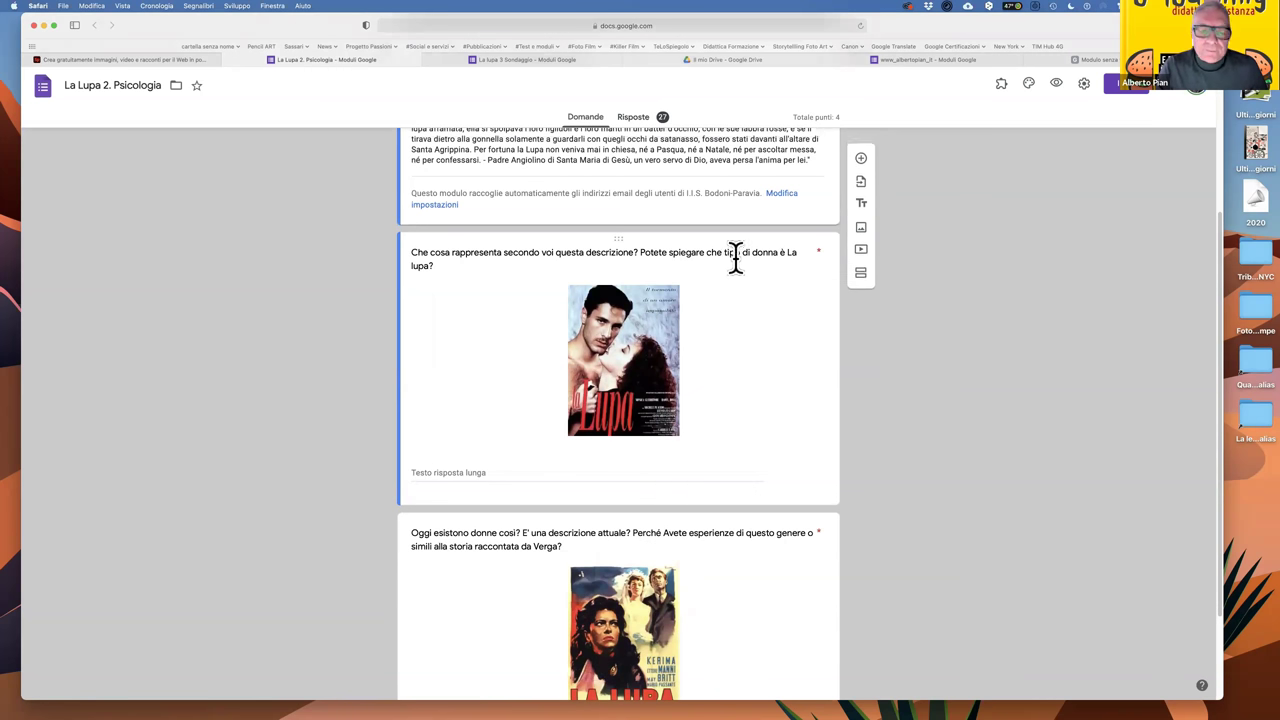
scroll(720, 283, down, 4)
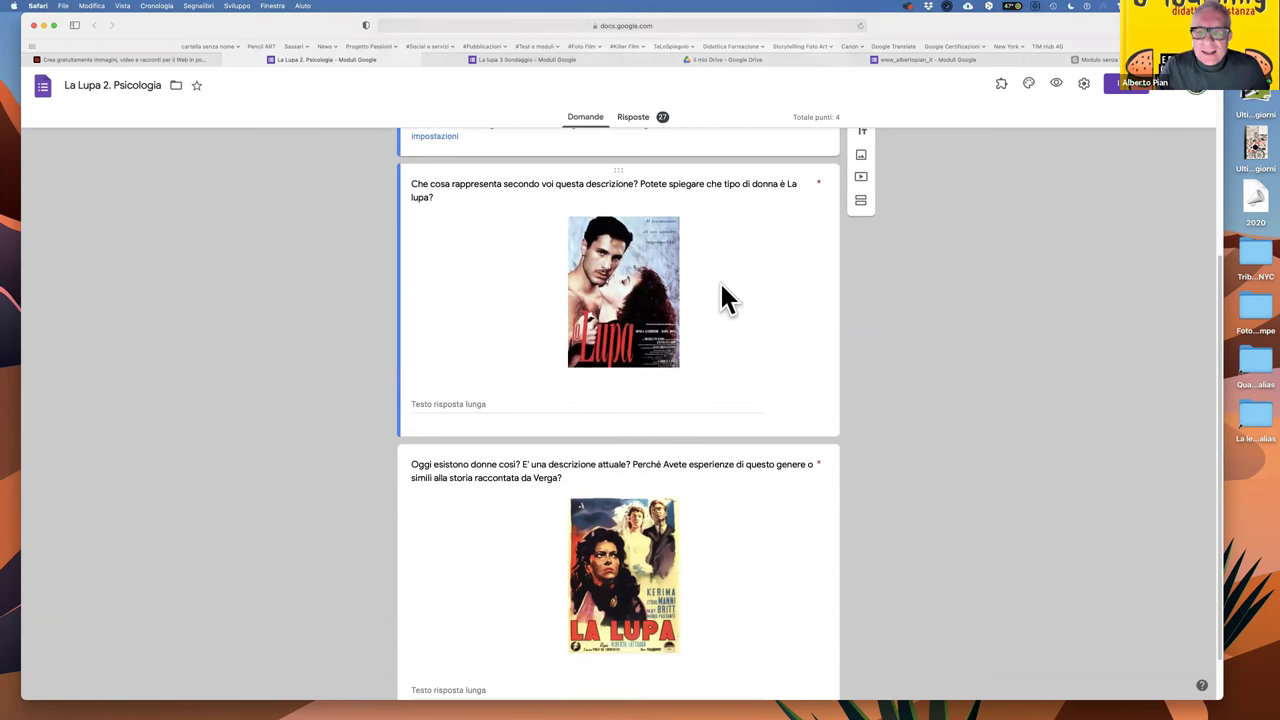
scroll(724, 298, down, 1)
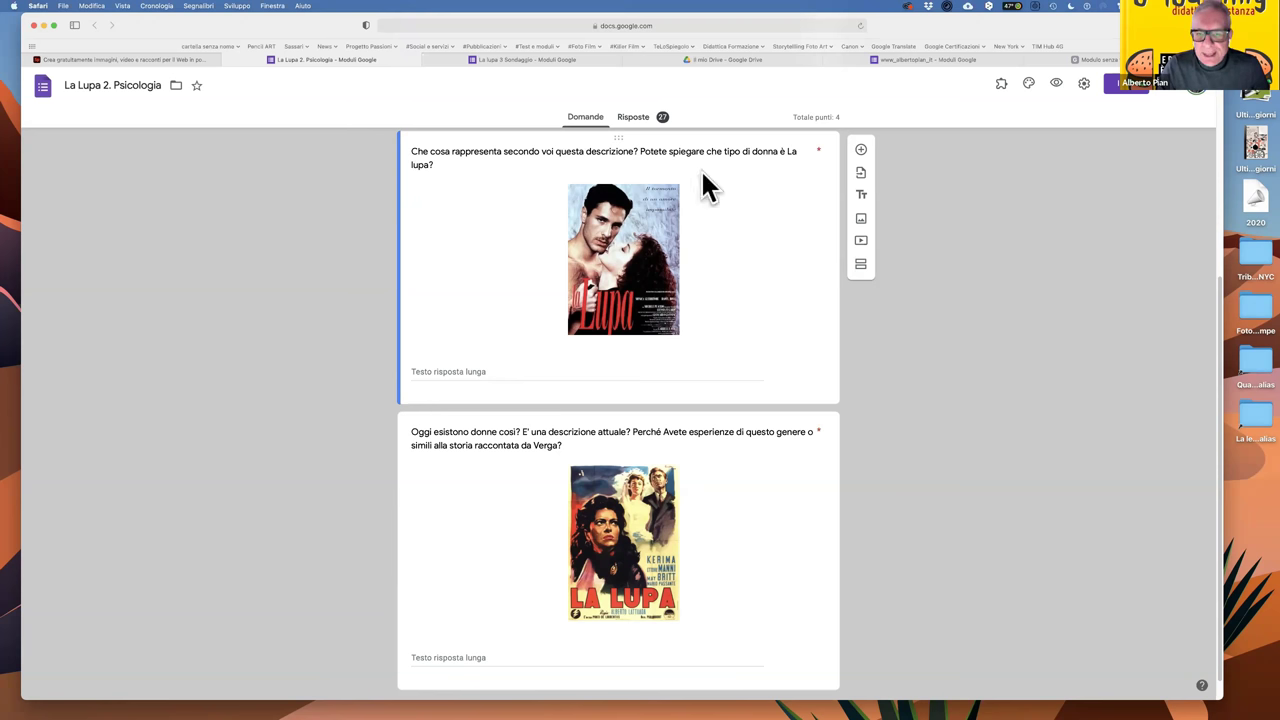
Reread the opening Verga passage and compare it with the two illustrated long-answer questions that follow.
scroll(650, 290, up, 5)
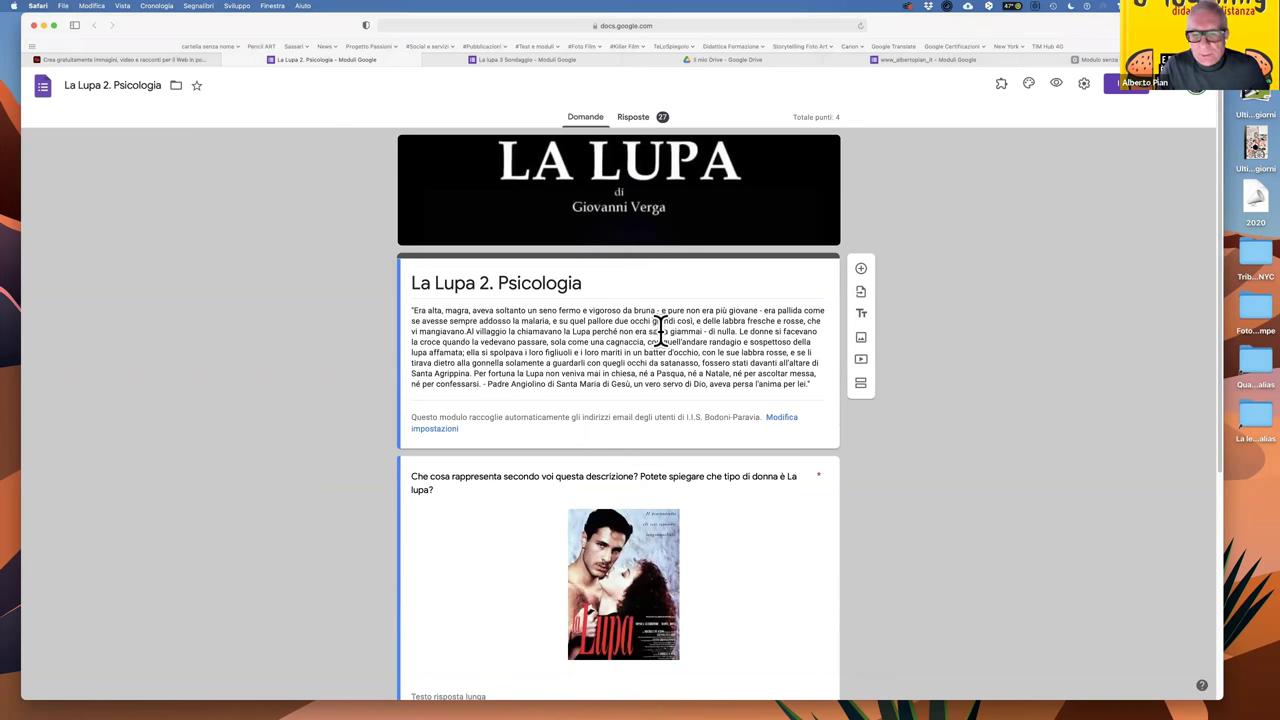
scroll(660, 330, down, 1)
scroll(660, 327, down, 4)
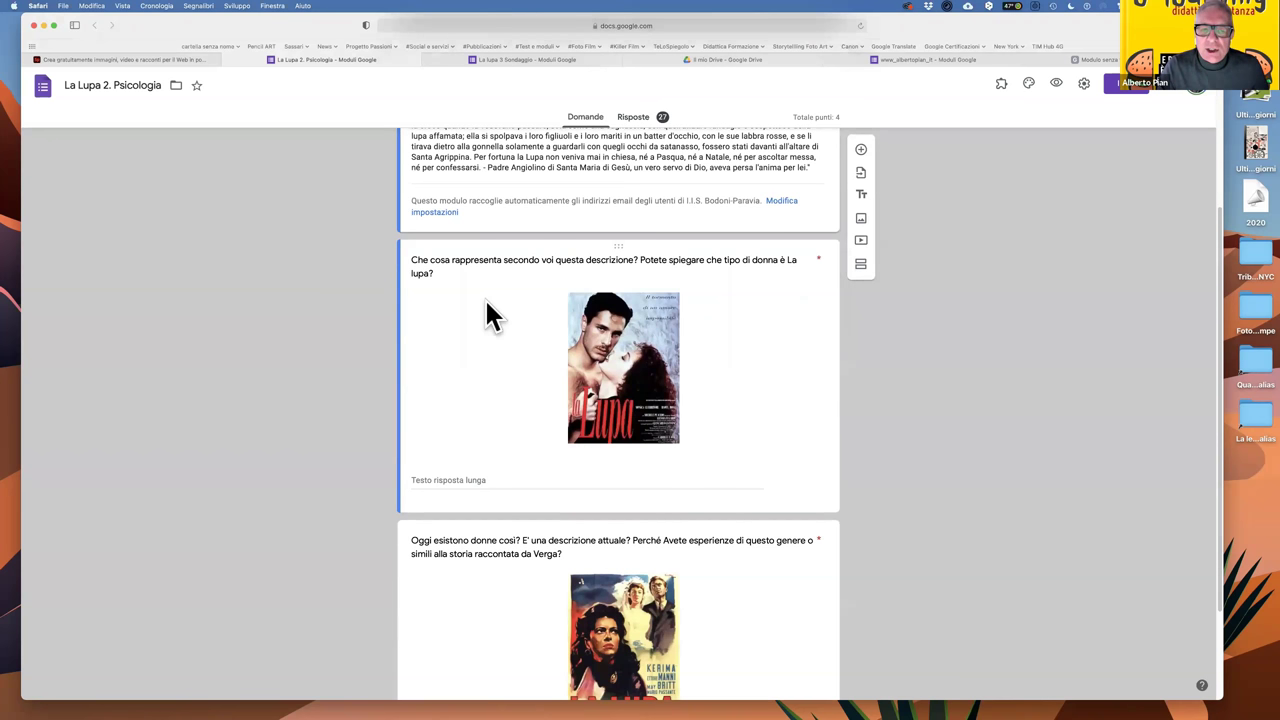
scroll(736, 325, down, 3)
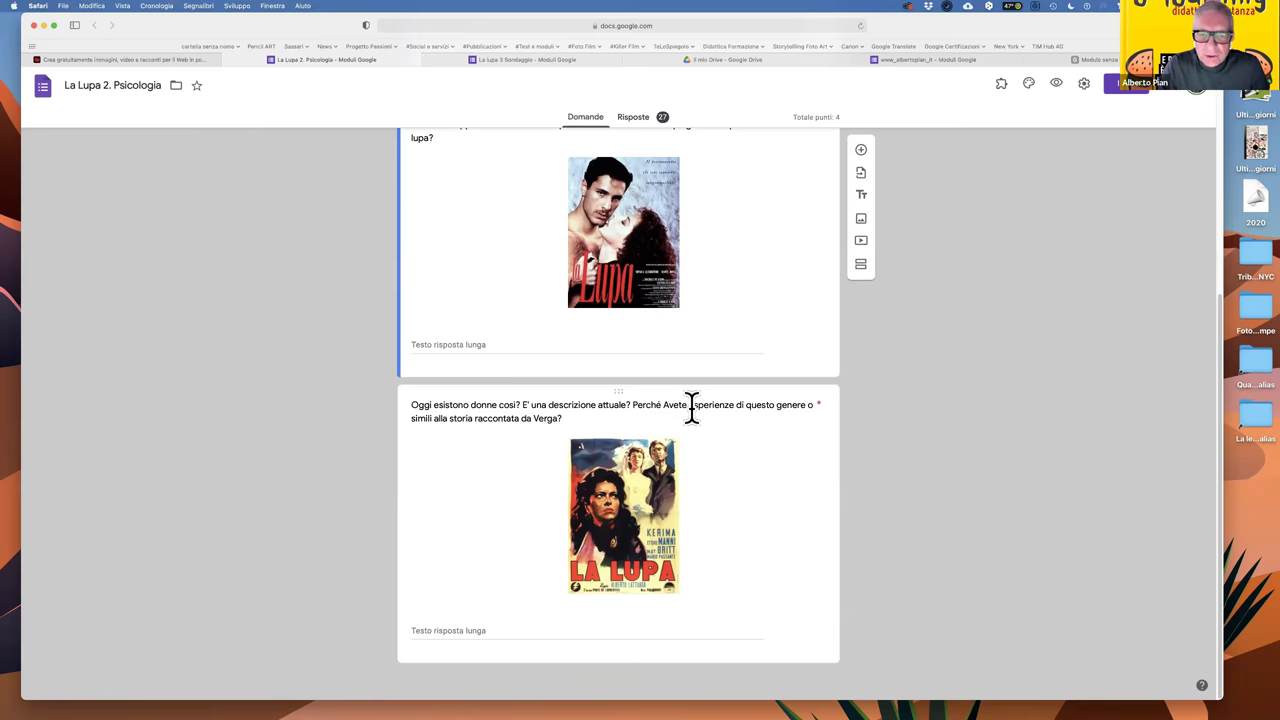
scroll(690, 406, up, 4)
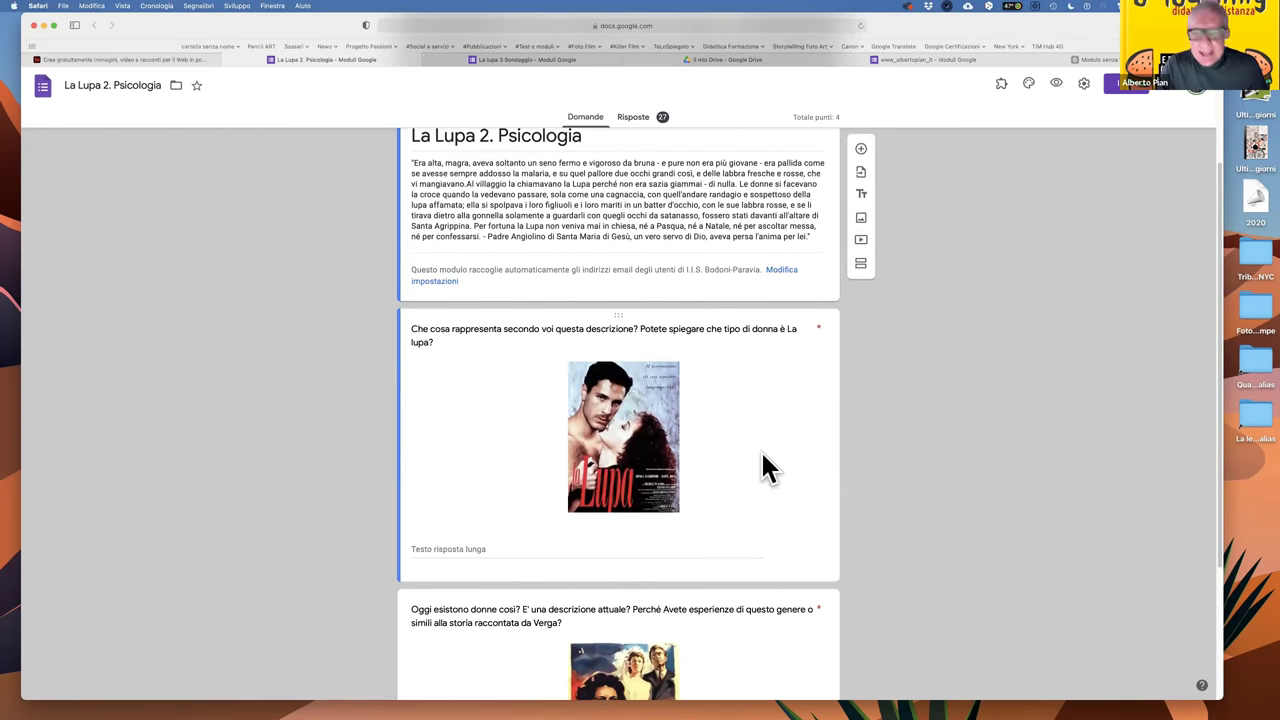
scroll(762, 462, up, 1)
scroll(711, 328, up, 1)
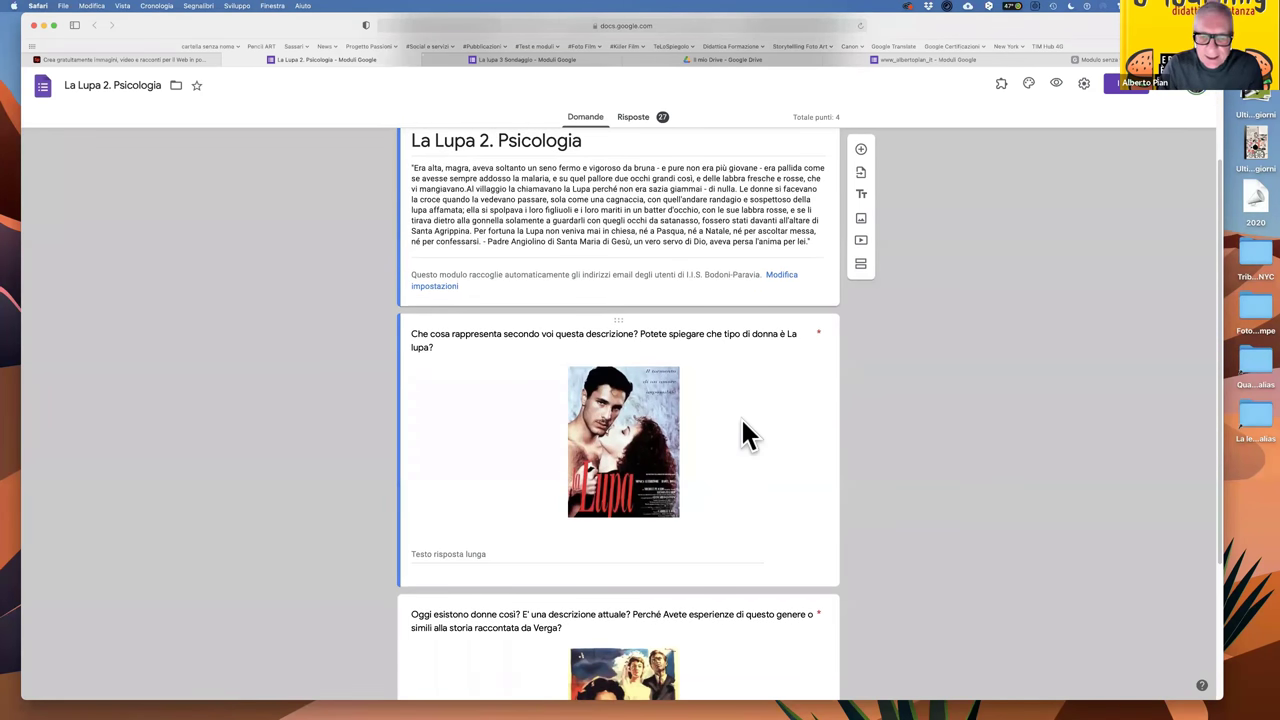
scroll(755, 445, down, 5)
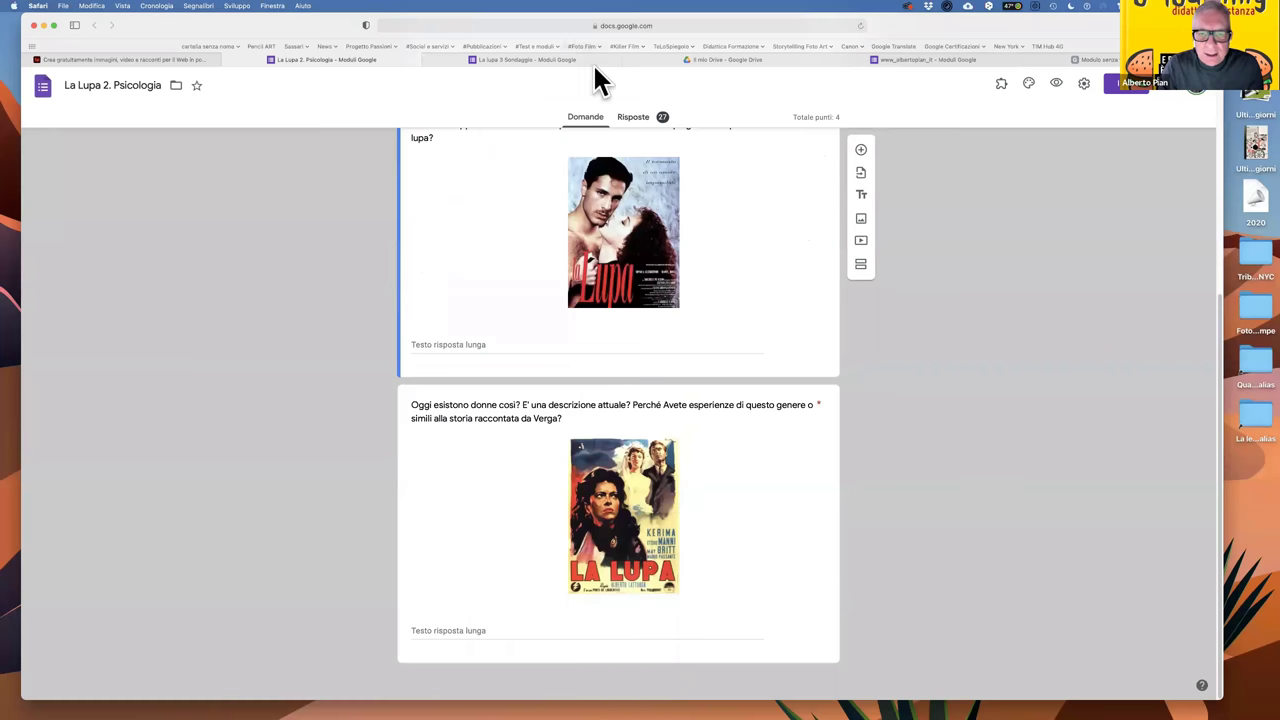
Show the form's response summary and read the students' answers on what type of woman La Lupa is.
click(644, 125)
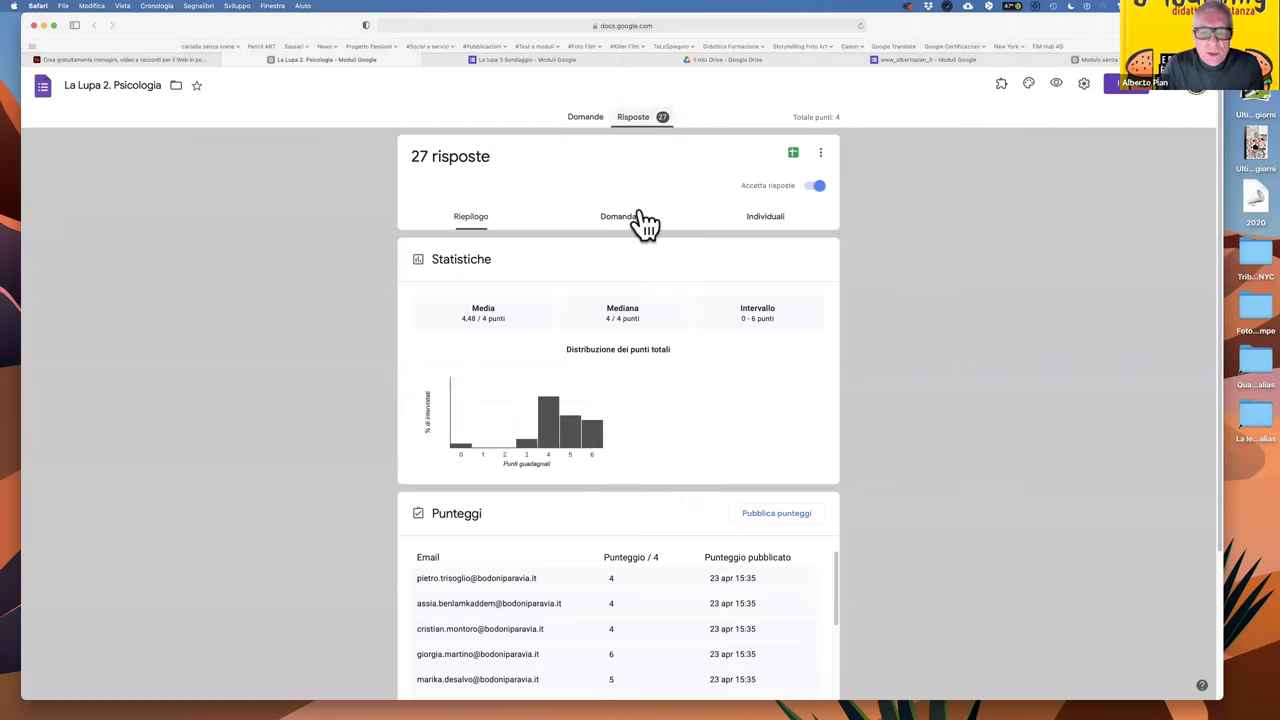
scroll(662, 299, down, 10)
scroll(662, 299, down, 4)
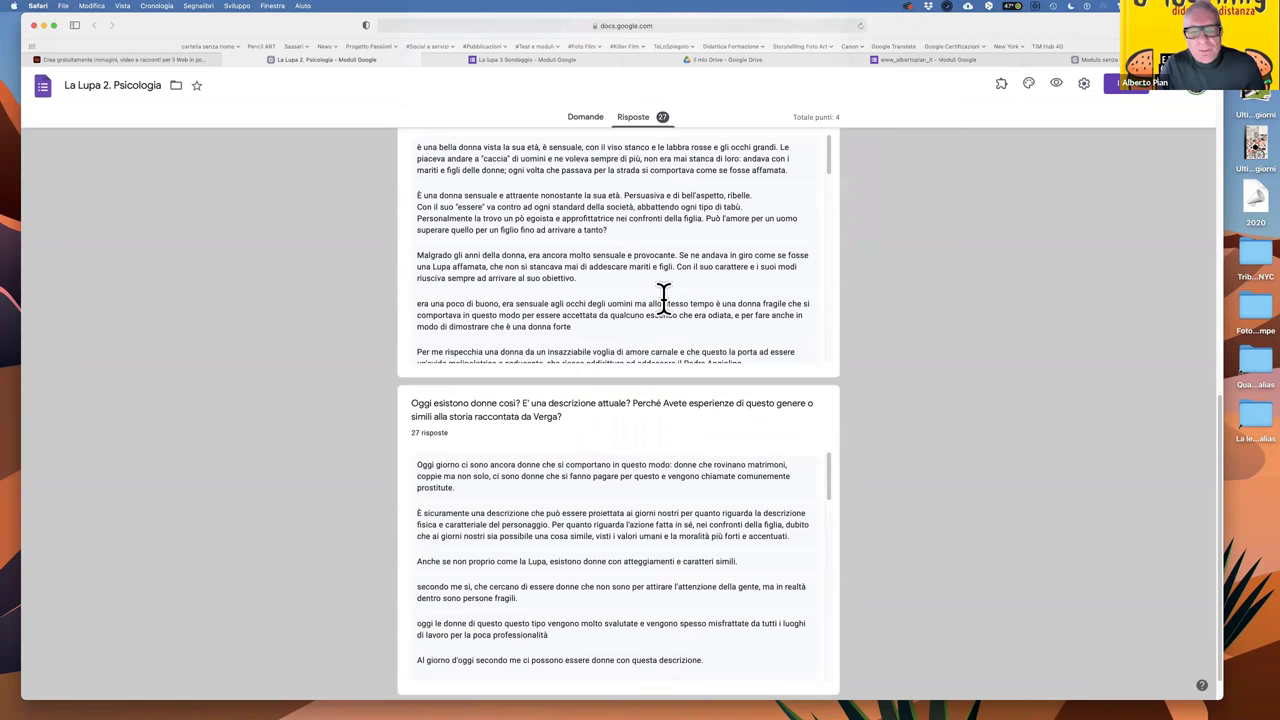
scroll(663, 299, up, 1)
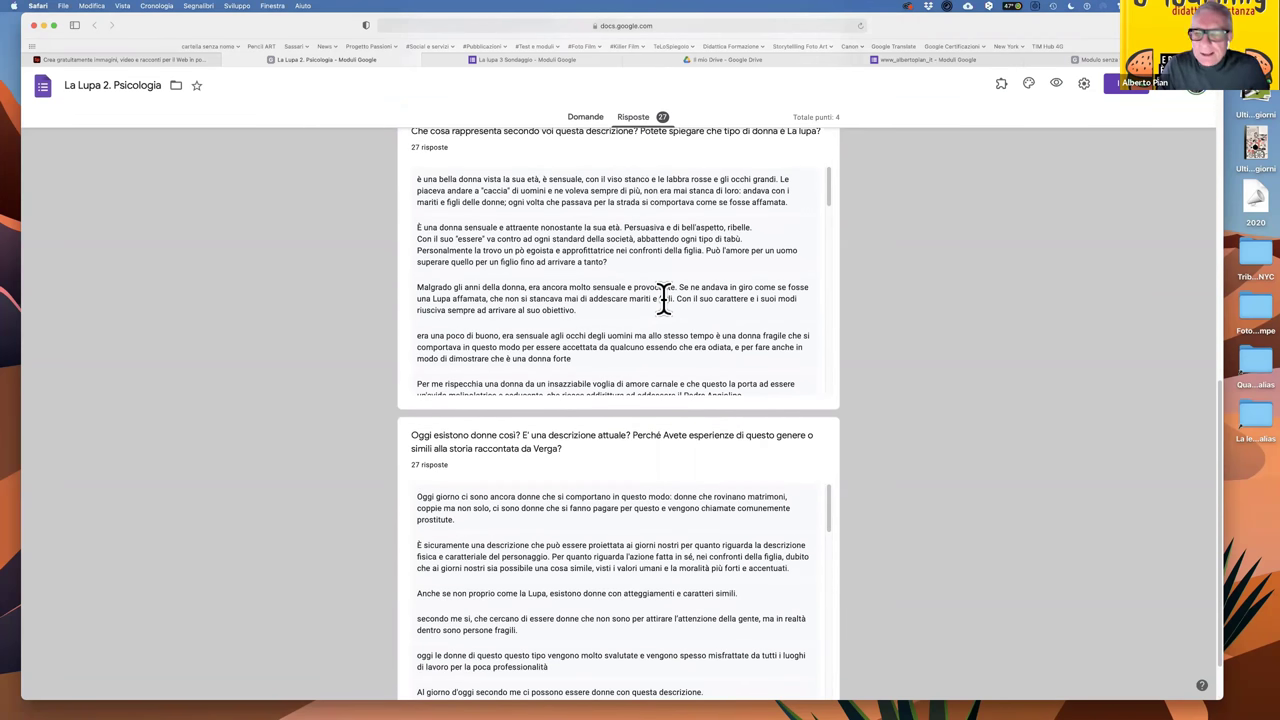
scroll(663, 299, down, 6)
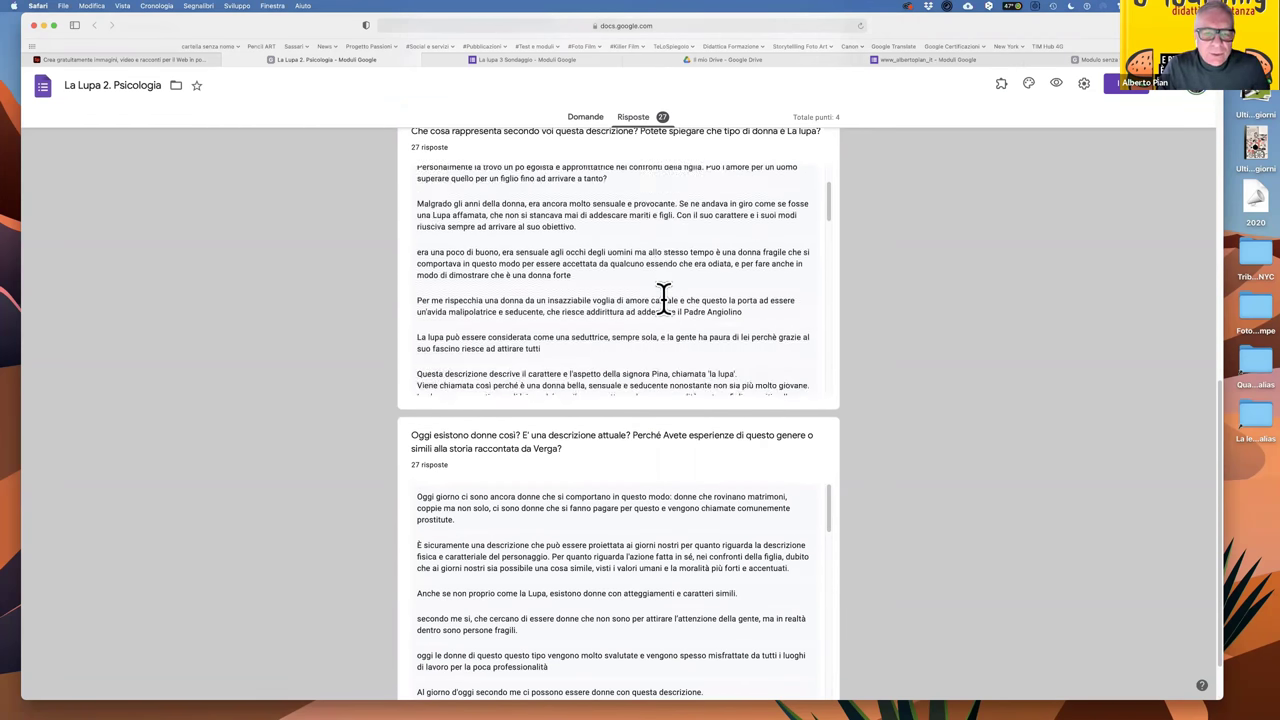
scroll(757, 305, down, 8)
scroll(707, 334, down, 7)
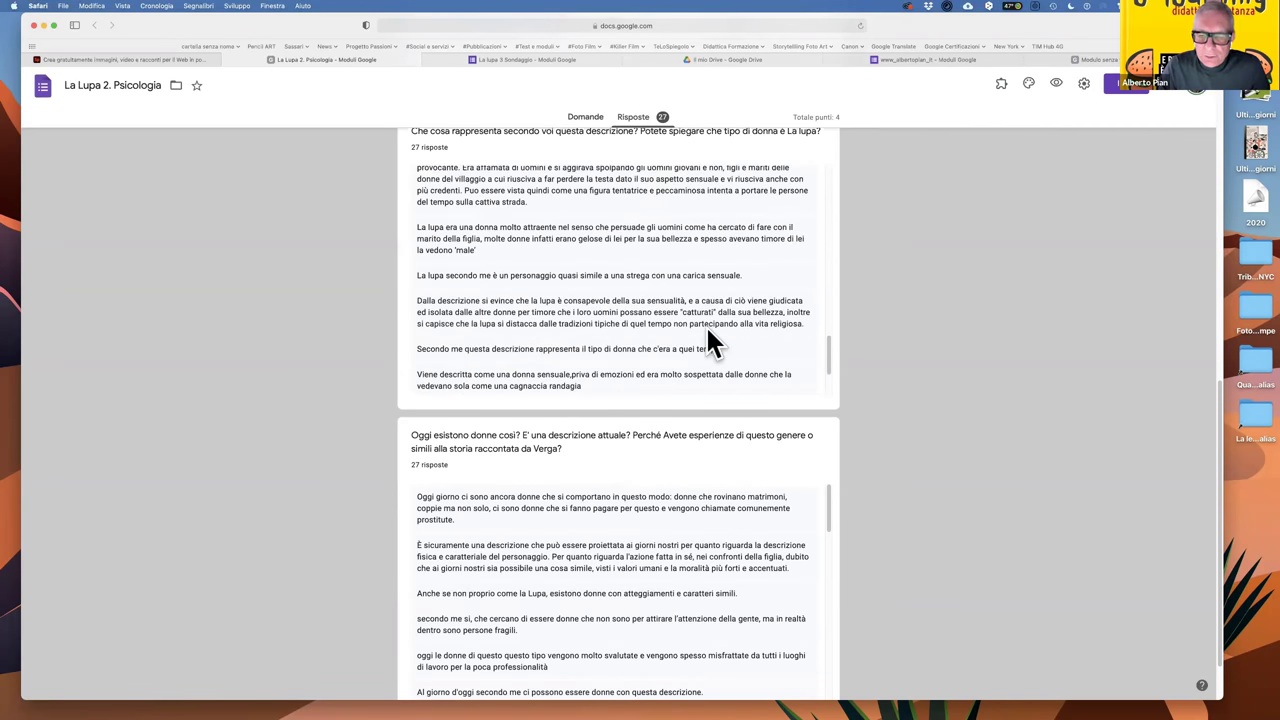
Read the answers on whether such women exist today and highlight the last answer to the first question.
scroll(716, 374, down, 2)
scroll(624, 468, down, 6)
scroll(626, 473, down, 10)
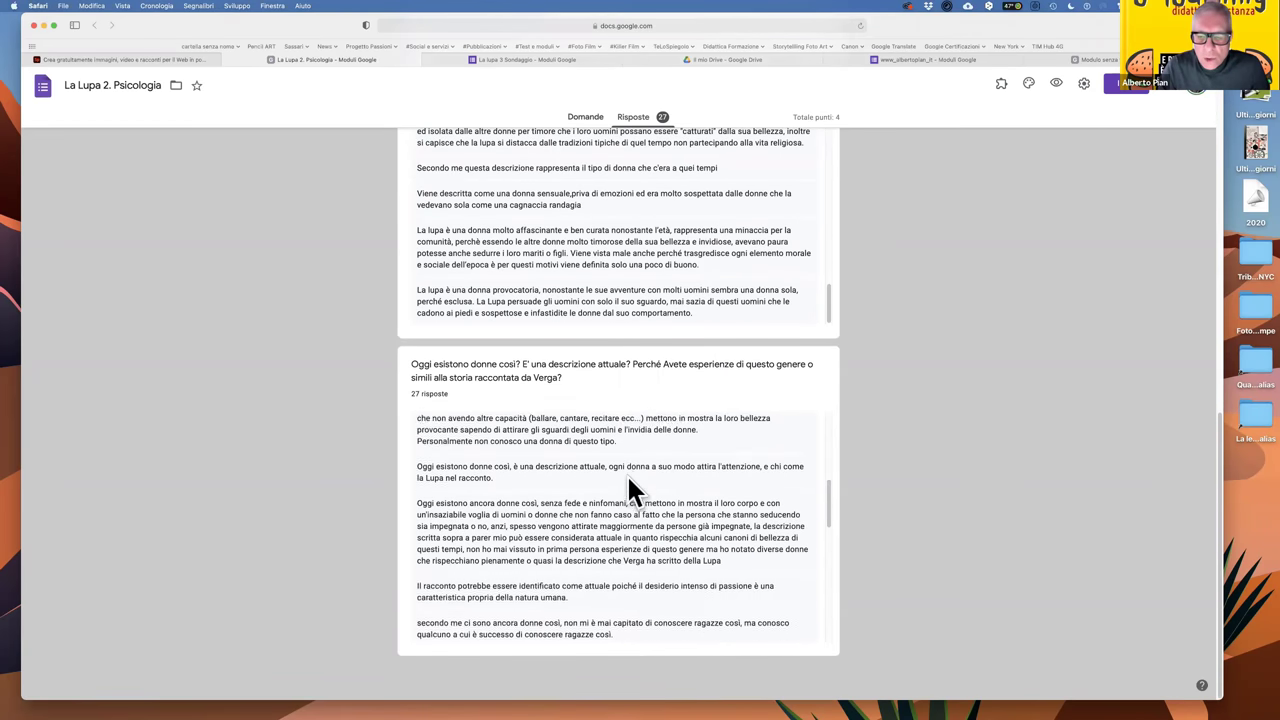
scroll(628, 480, down, 5)
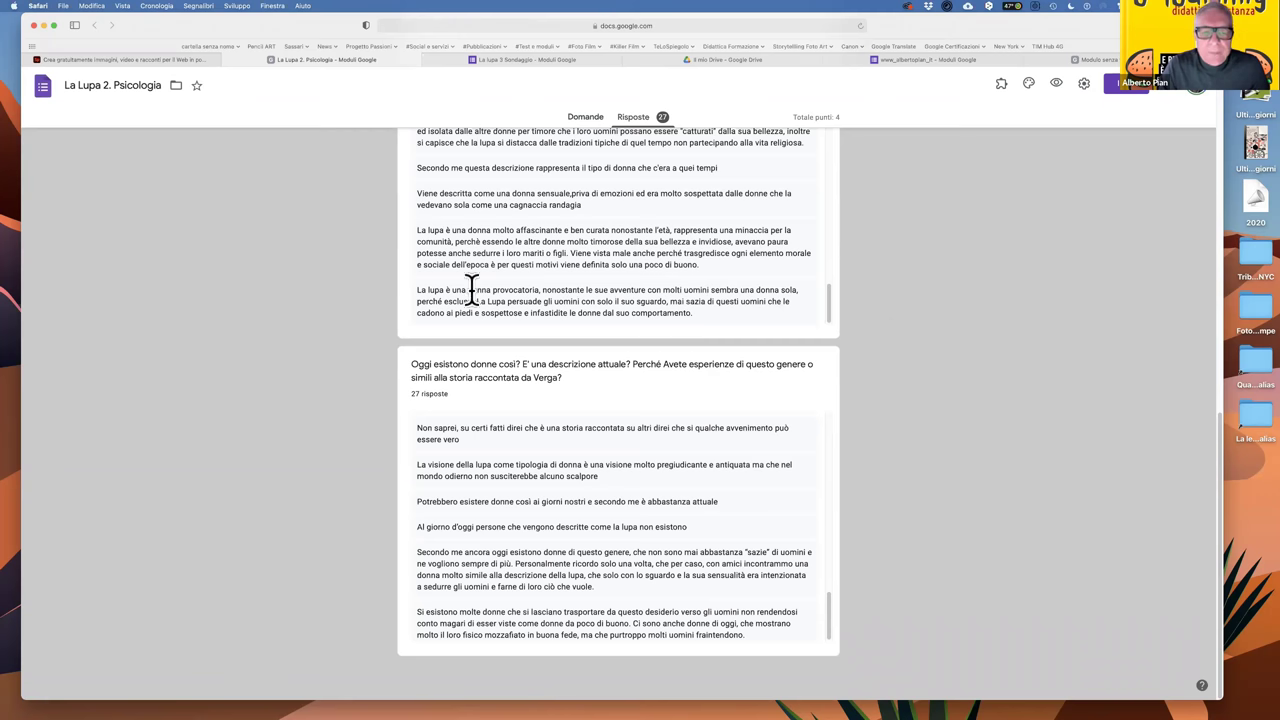
drag(418, 290, 729, 330)
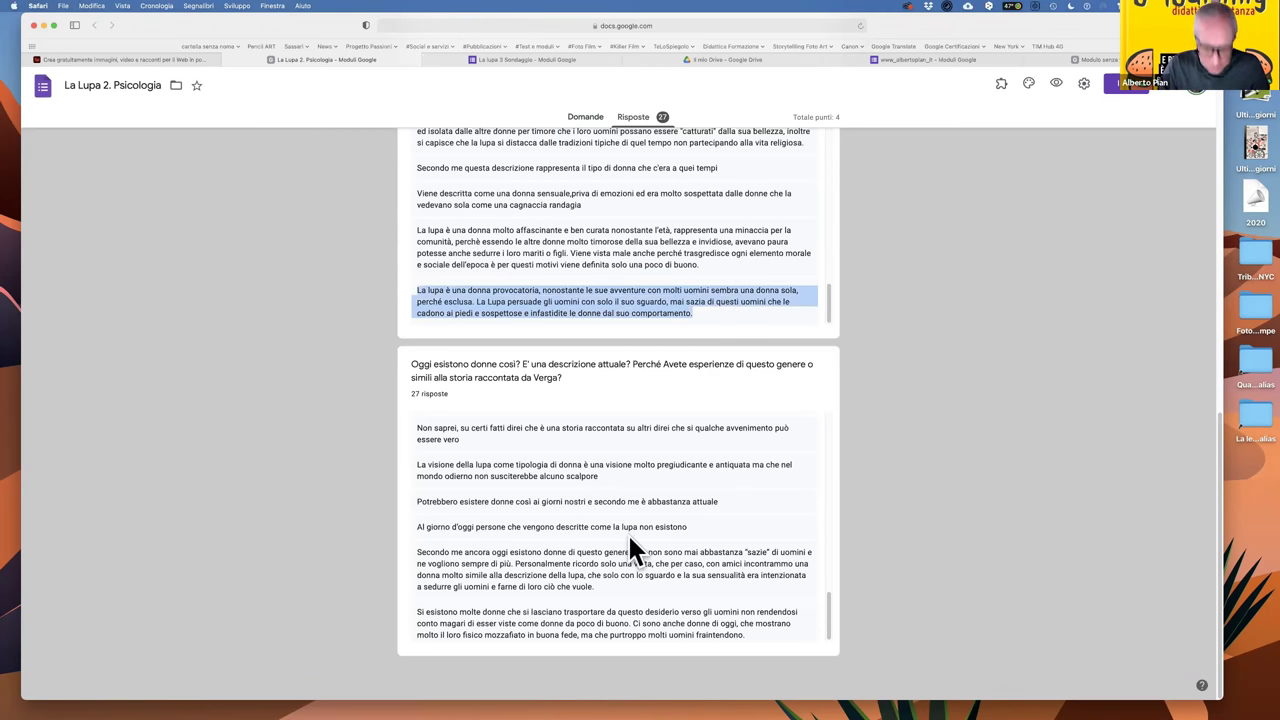
click(610, 427)
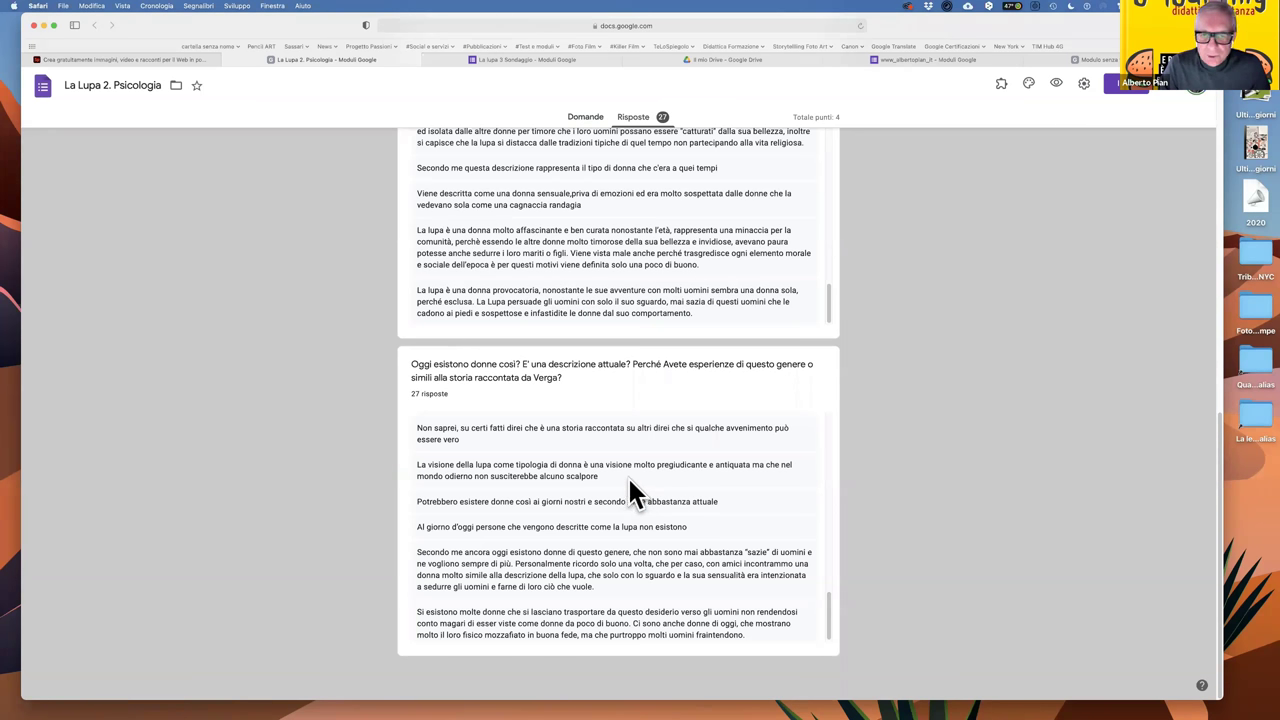
scroll(640, 429, down, 5)
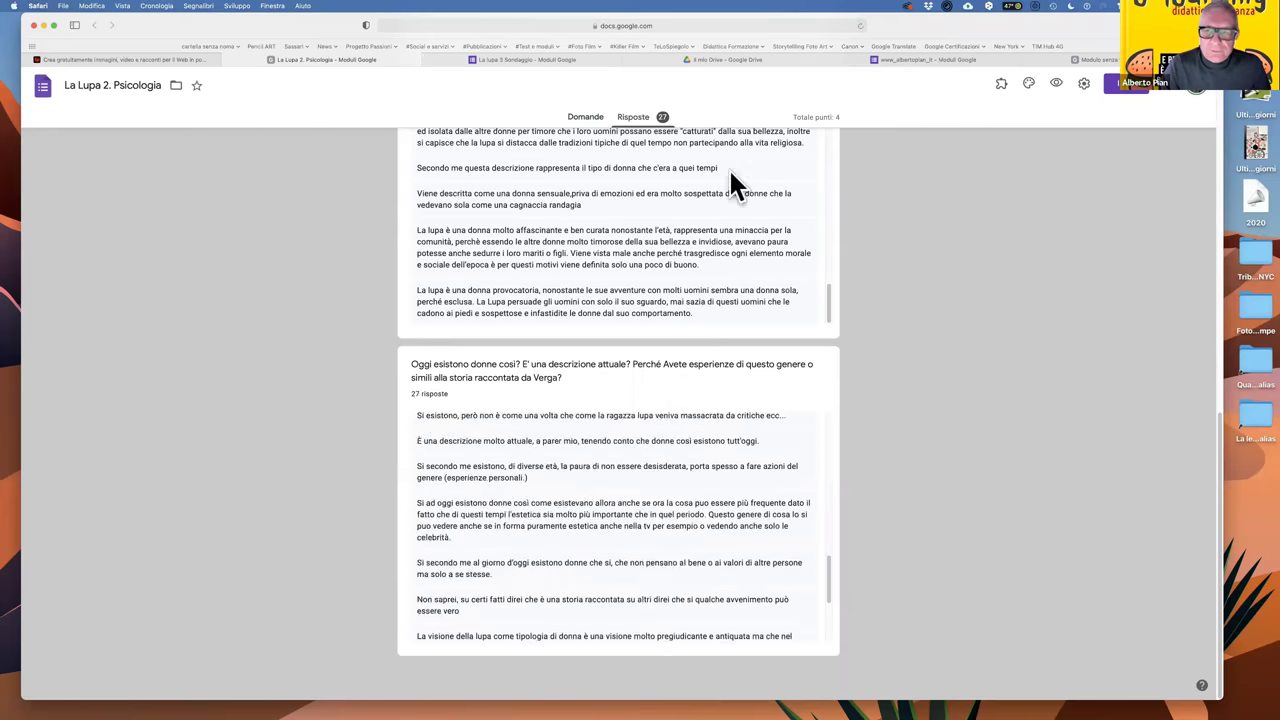
Return to the psychology form's questions, then switch to the "La lupa 3 Sondaggio" form and examine its multiple-choice question.
click(586, 118)
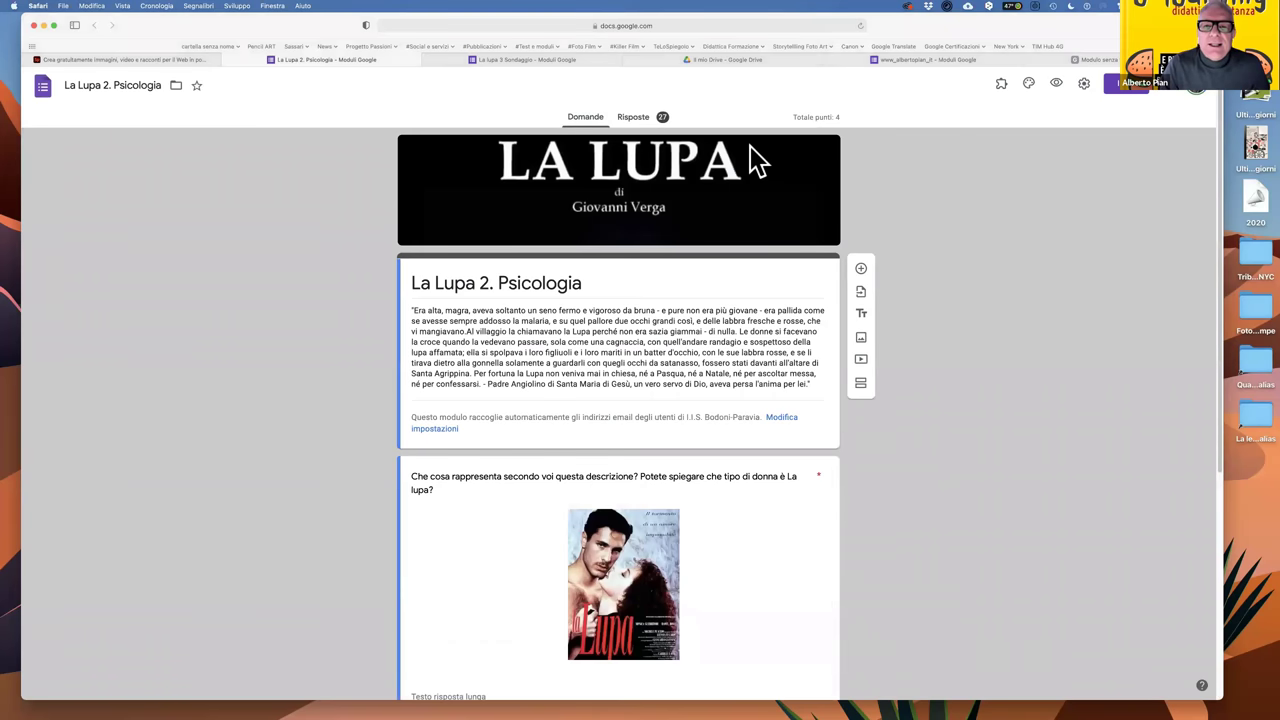
click(565, 60)
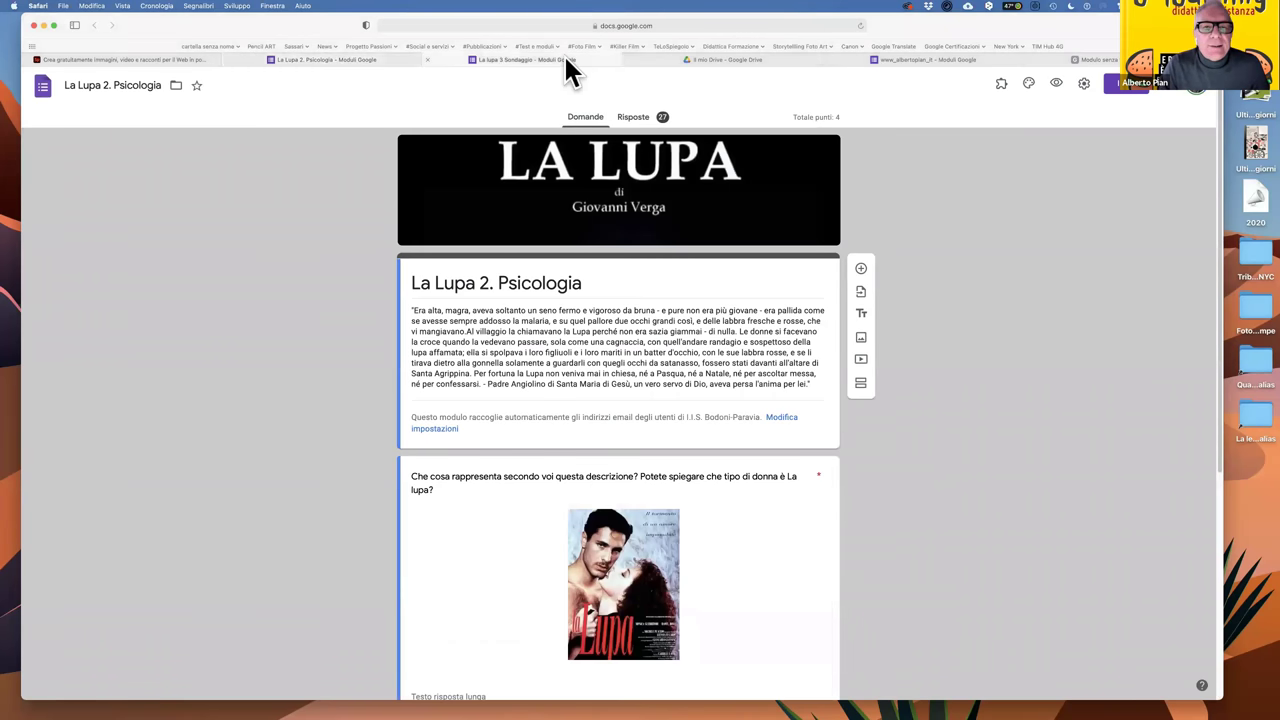
scroll(799, 425, down, 1)
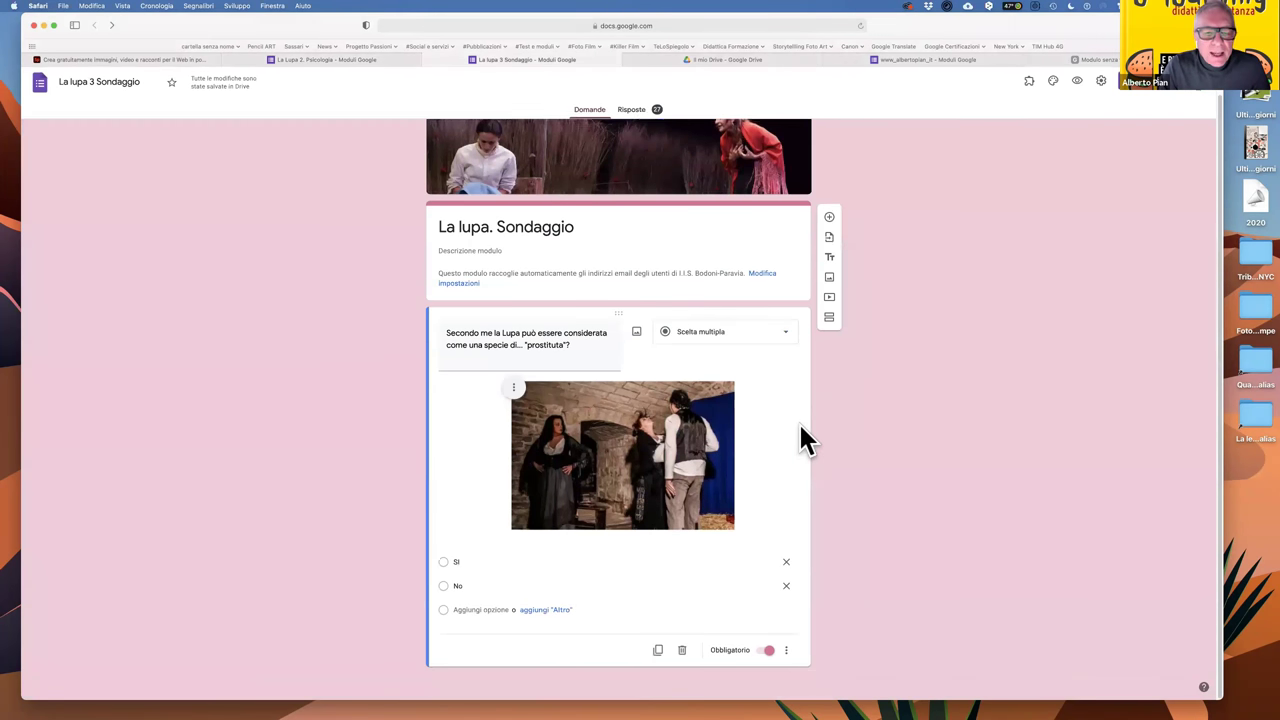
scroll(700, 345, up, 1)
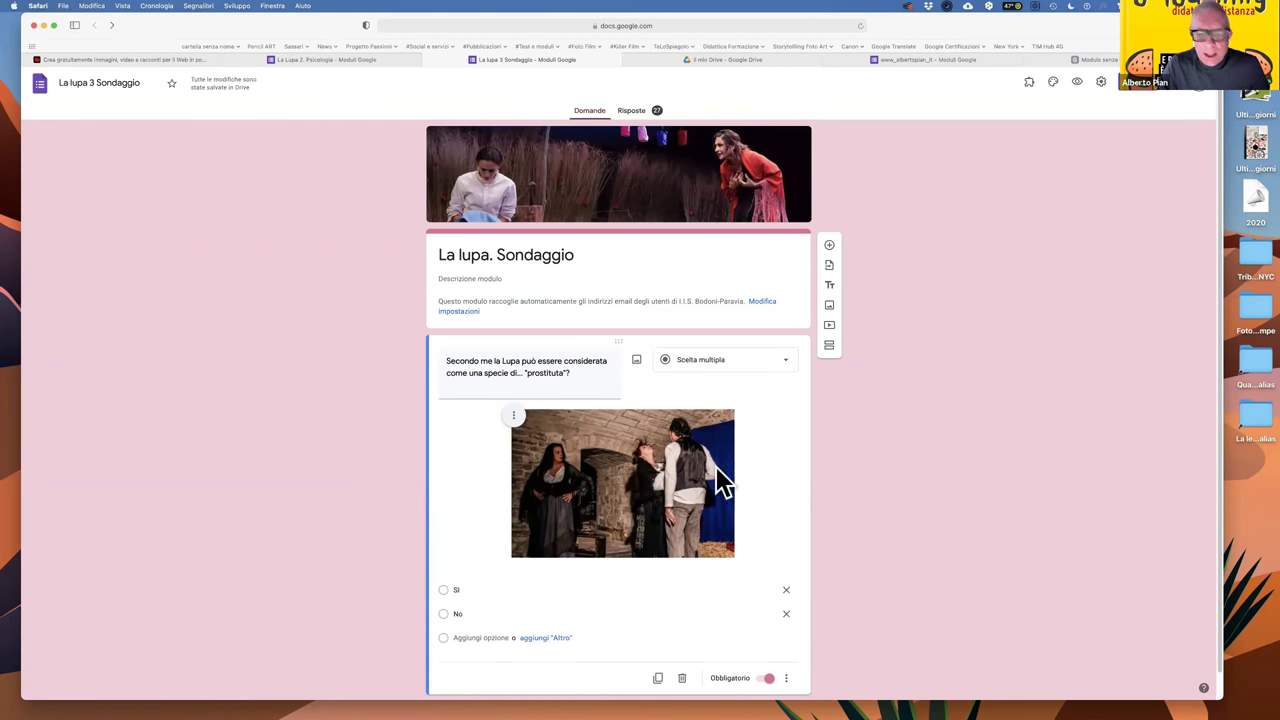
scroll(758, 453, down, 1)
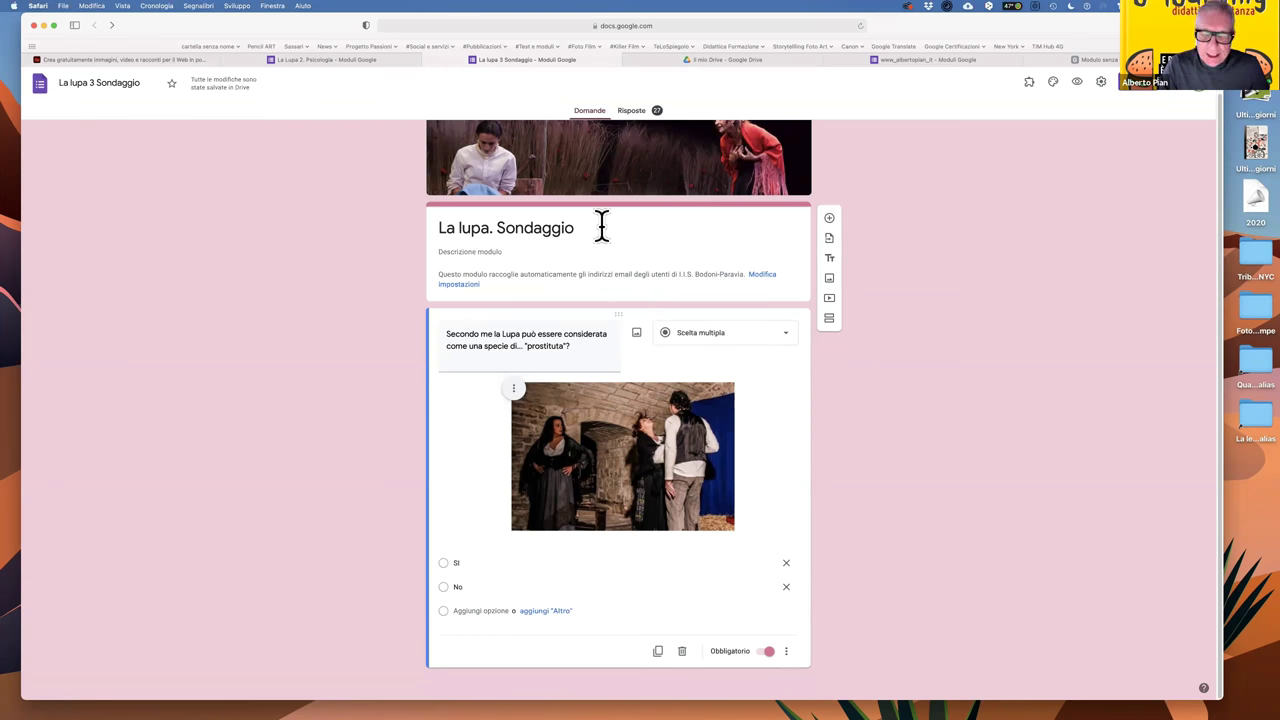
scroll(710, 257, up, 1)
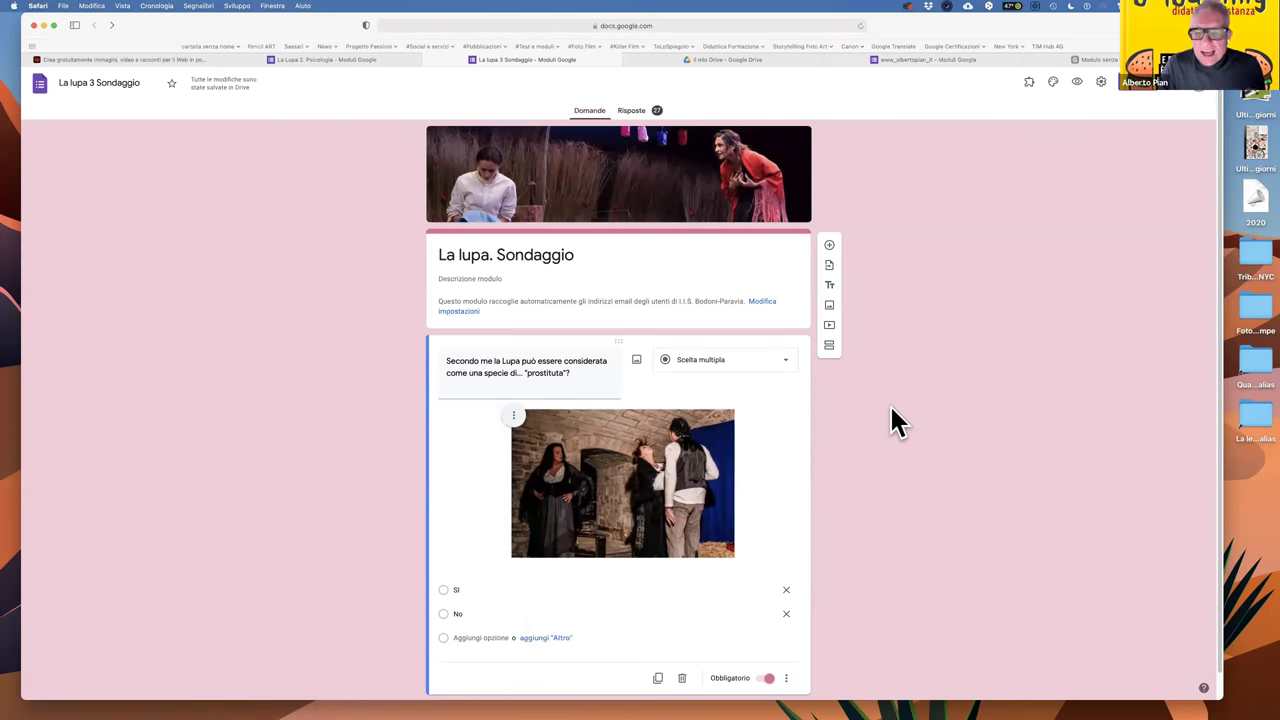
Show the survey's response summary and inspect the "Sì" slice of the pie chart.
click(654, 115)
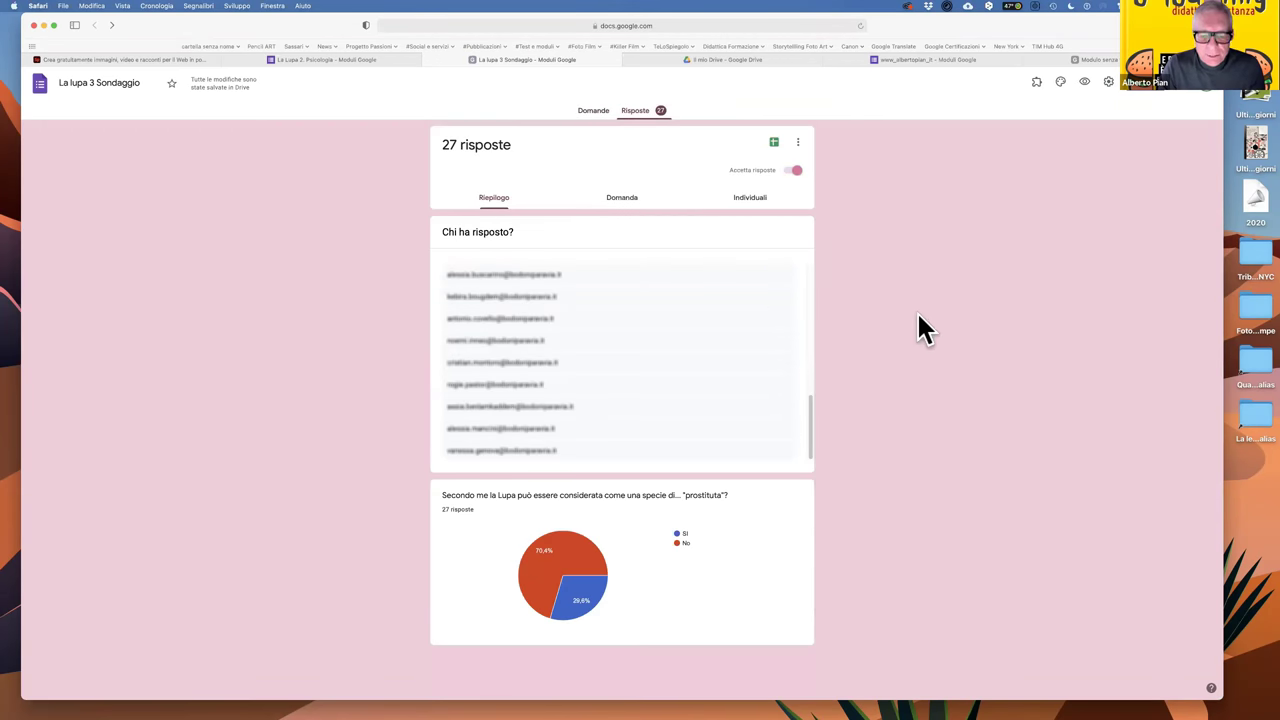
mouse_move(583, 564)
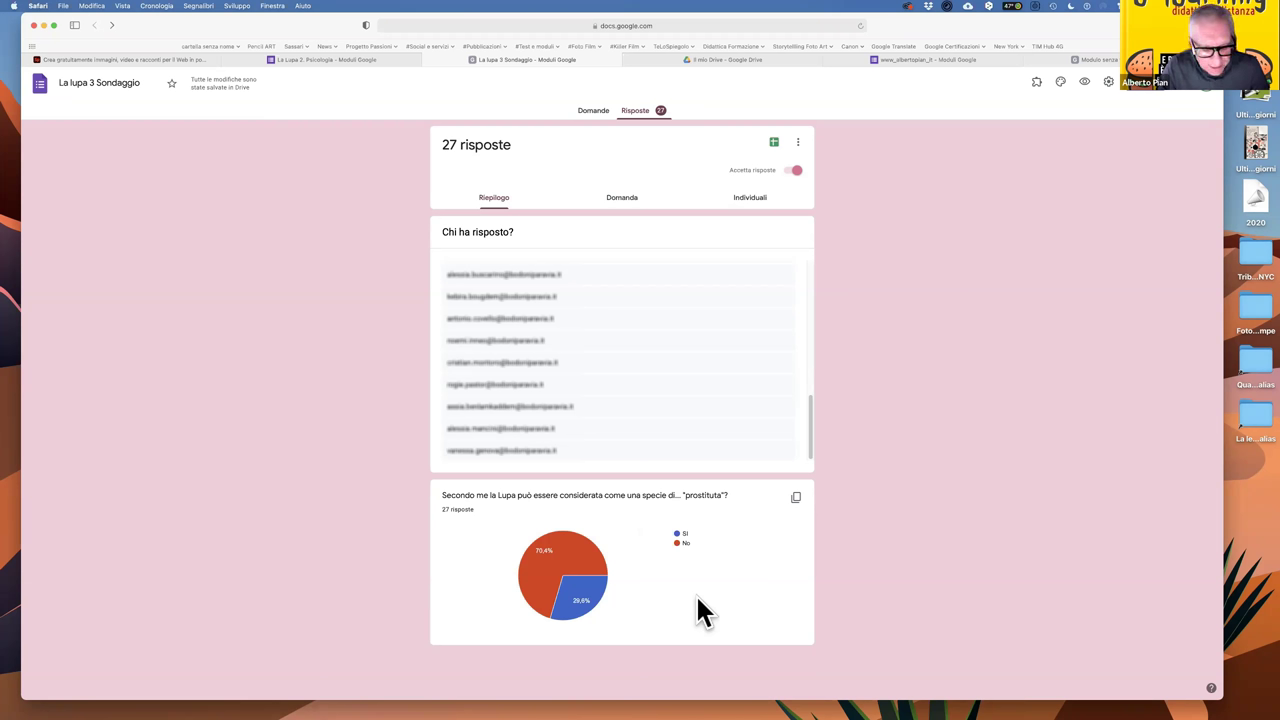
mouse_move(568, 590)
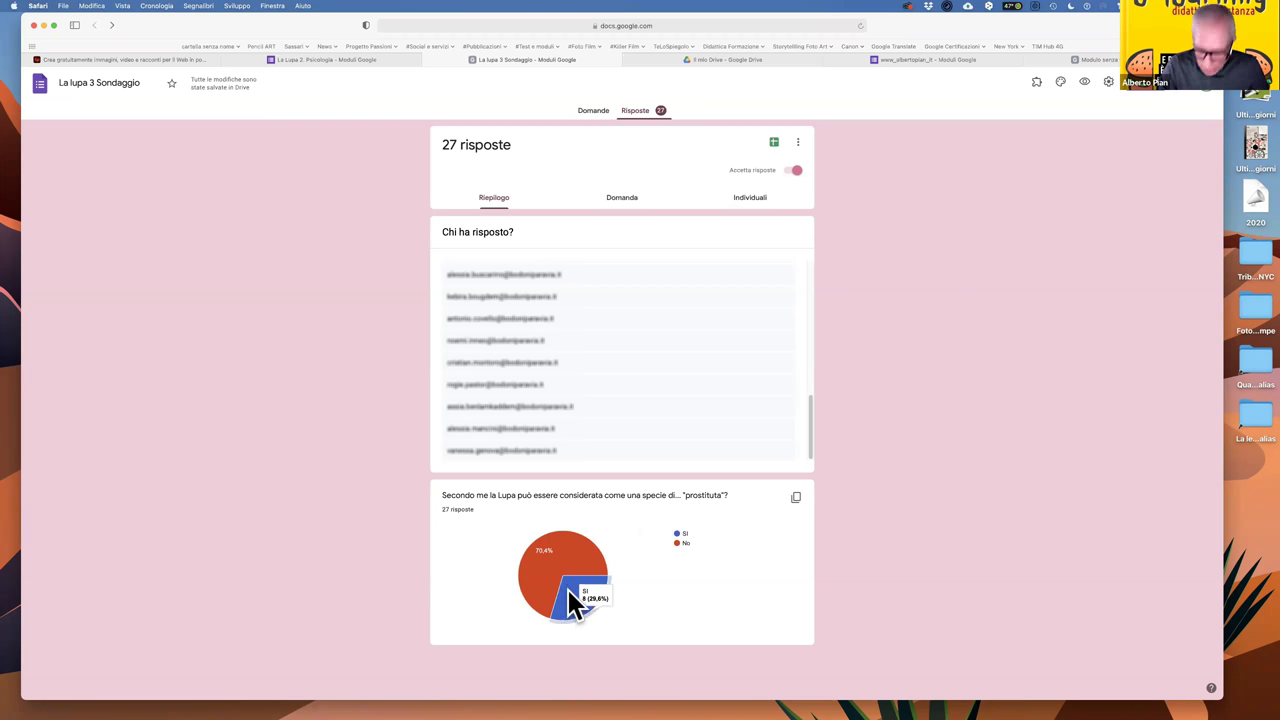